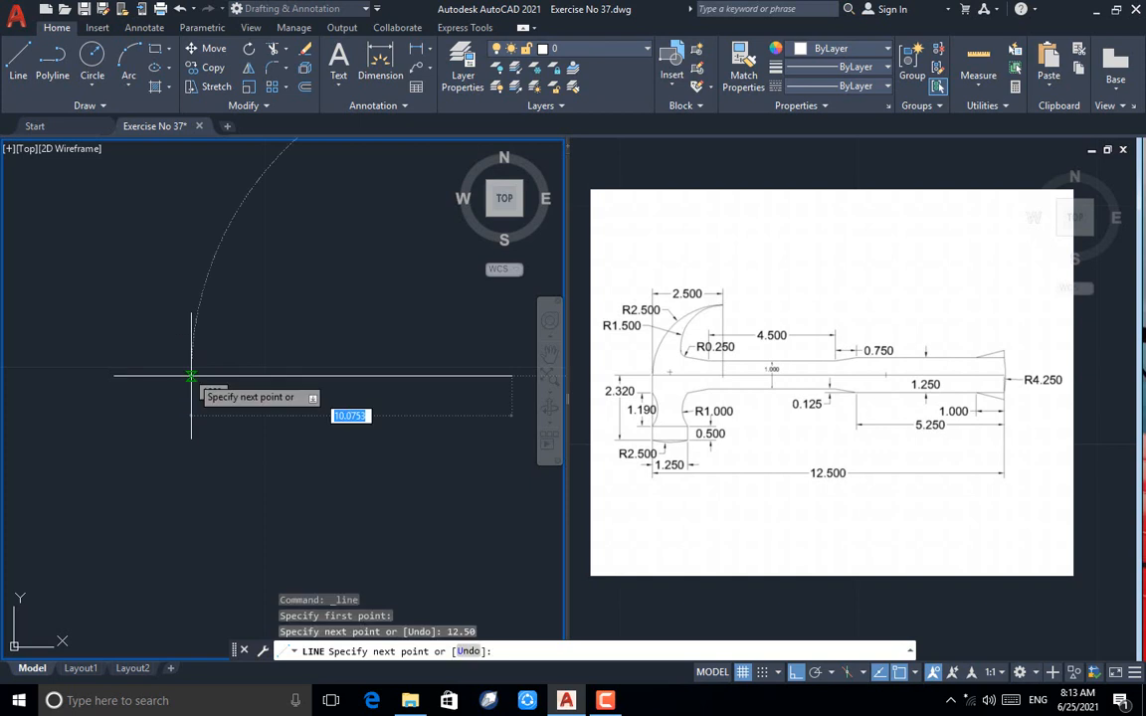
Finish the horizontal line and offset it 1.25 downward
key("Return")
scroll(99, 384, "down", 2)
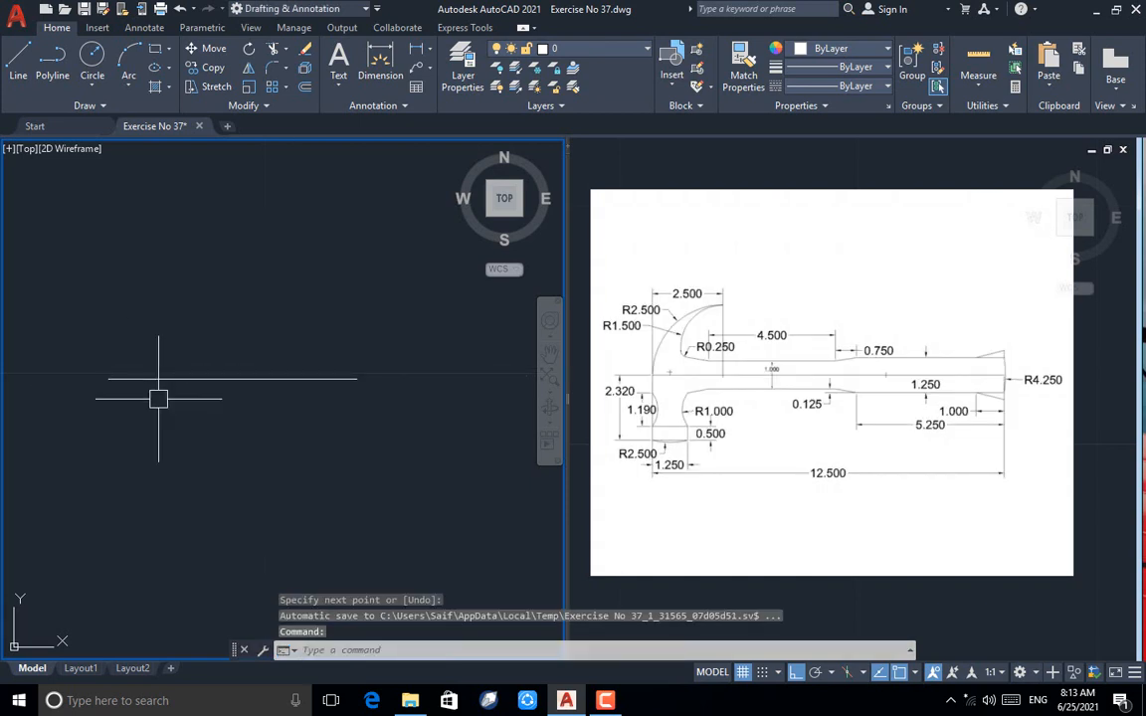
left_click(311, 90)
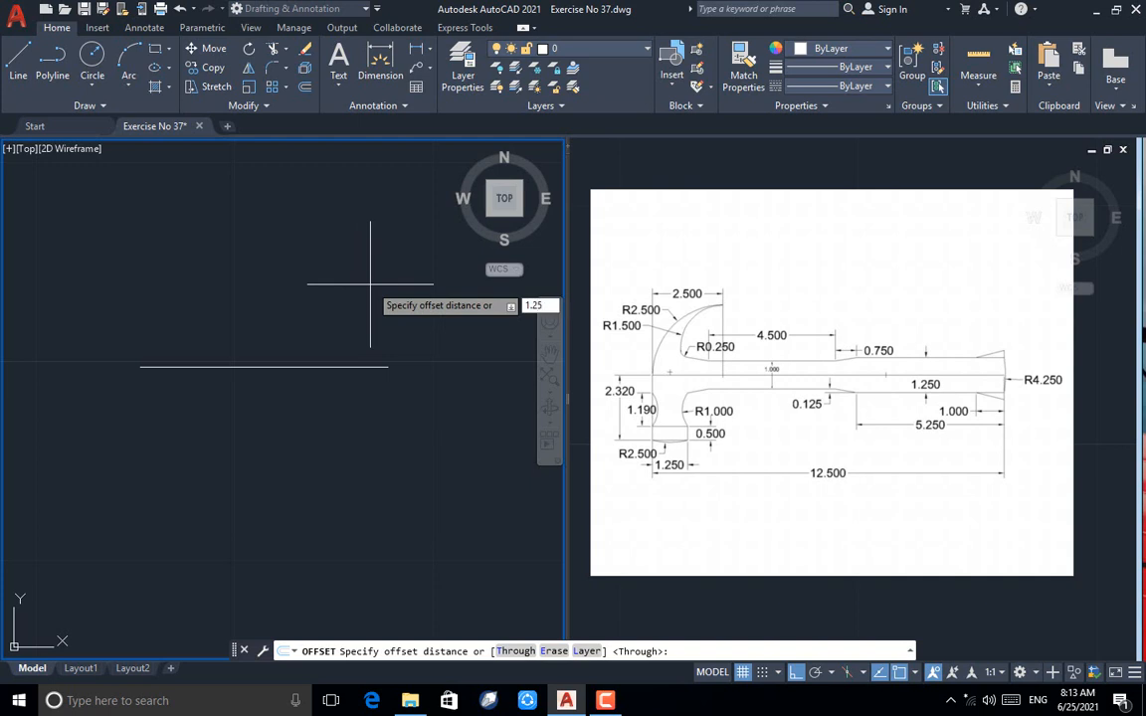
type("1.25")
key("Return")
left_click(370, 365)
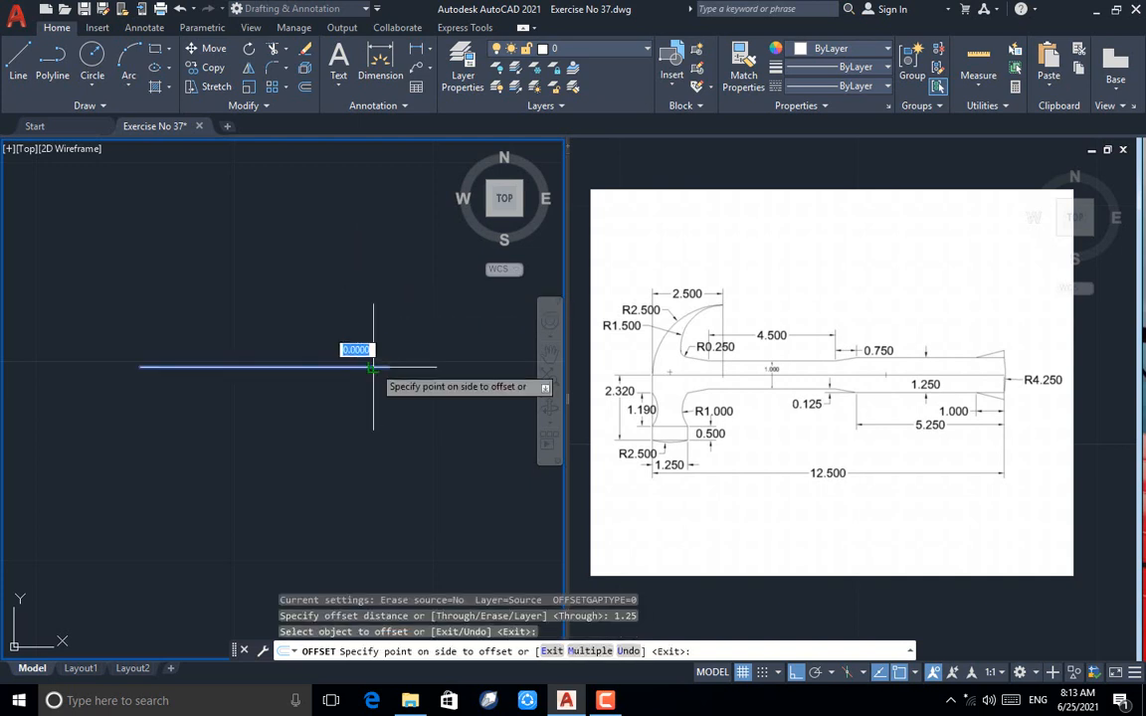
left_click(364, 401)
key("Escape")
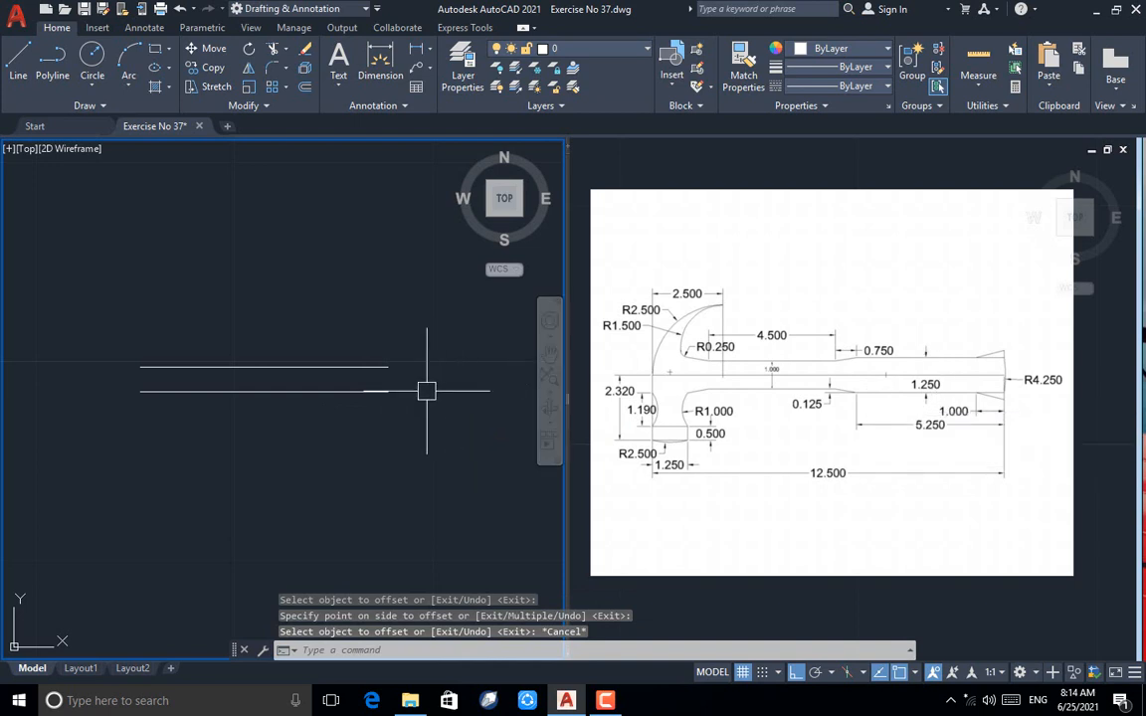
Draw a vertical line joining the right ends of the two horizontal lines
scroll(382, 391, "up", 4)
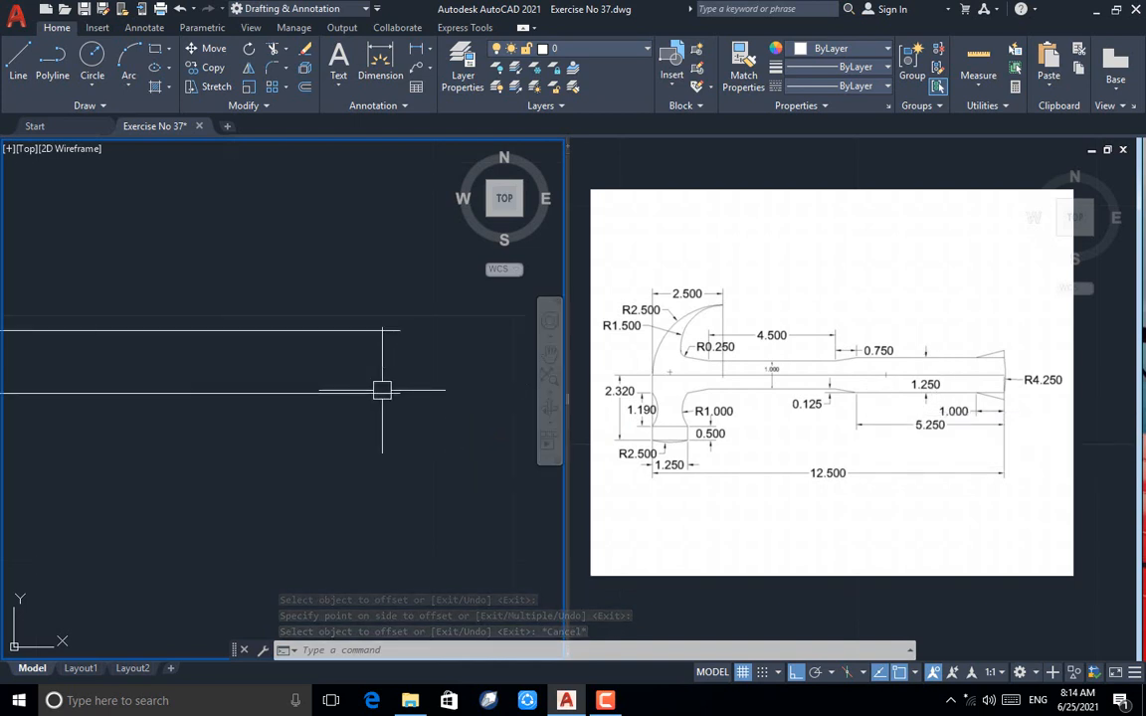
type("l")
key("Return")
left_click(399, 393)
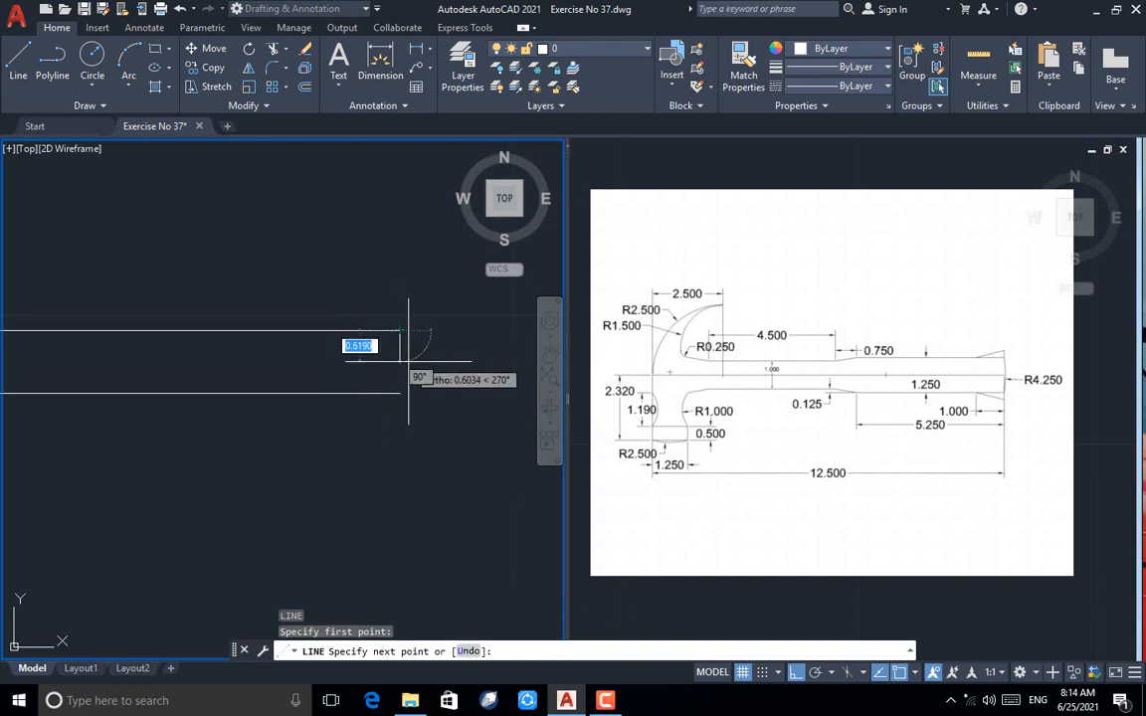
left_click(398, 392)
key("Return")
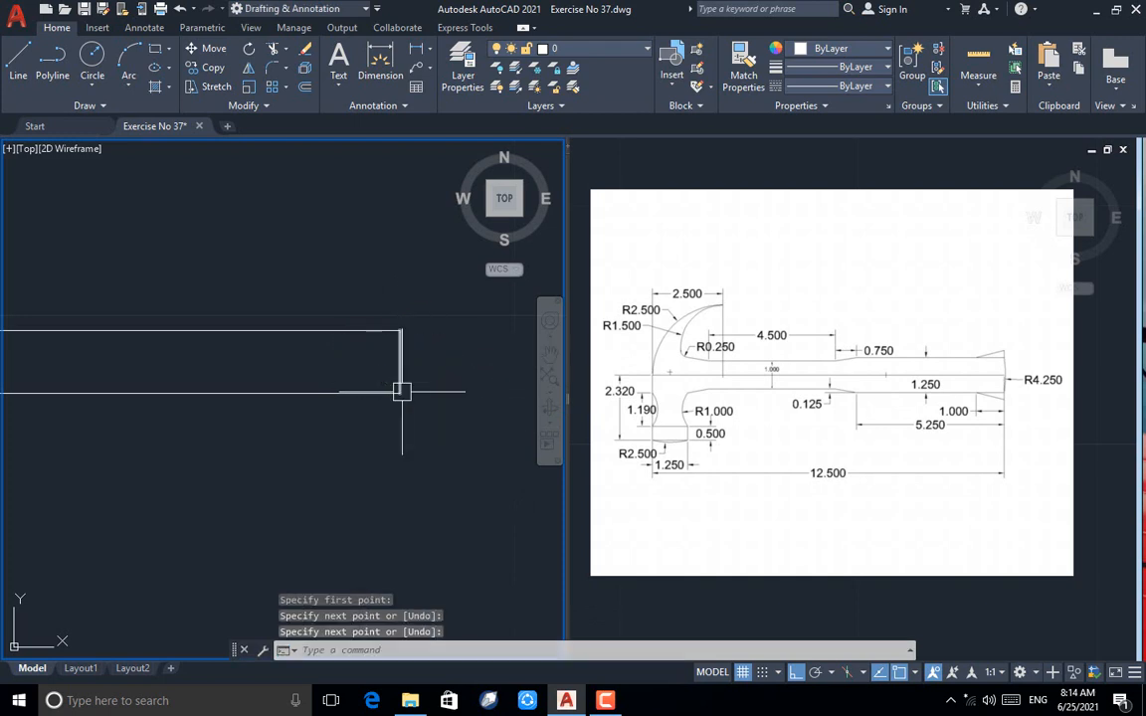
Copy the upper horizontal line down from its right end to the midpoint of the vertical end line
scroll(480, 373, "down", 2)
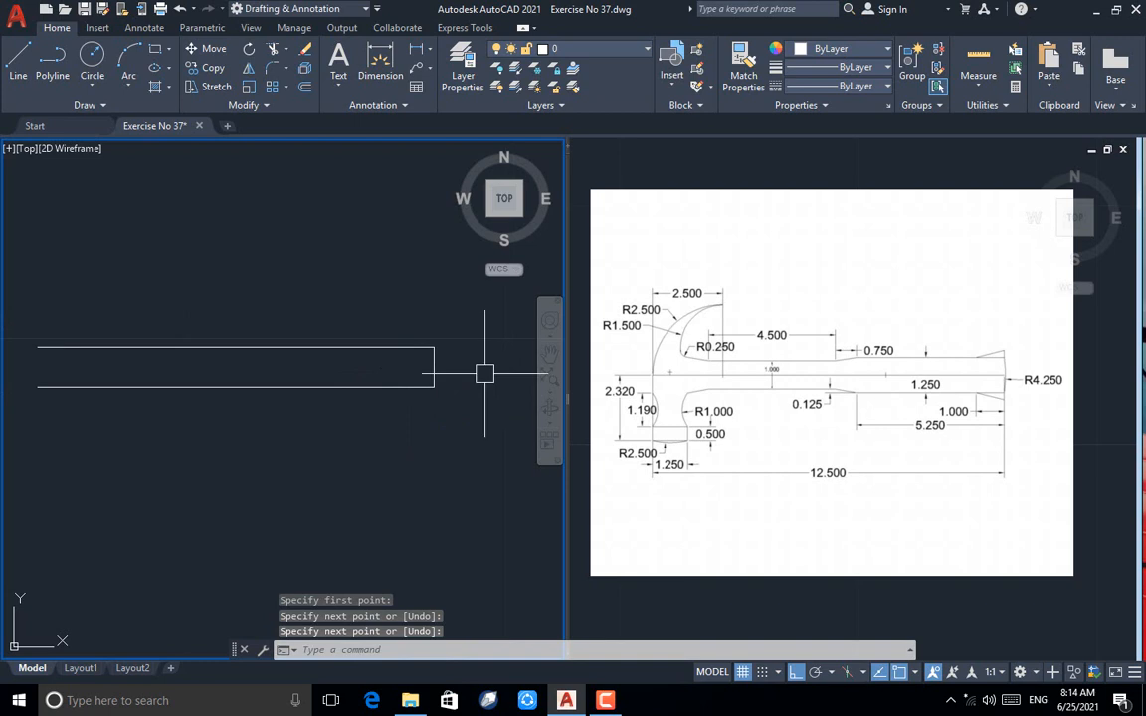
left_click(206, 68)
left_click(407, 354)
key("Return")
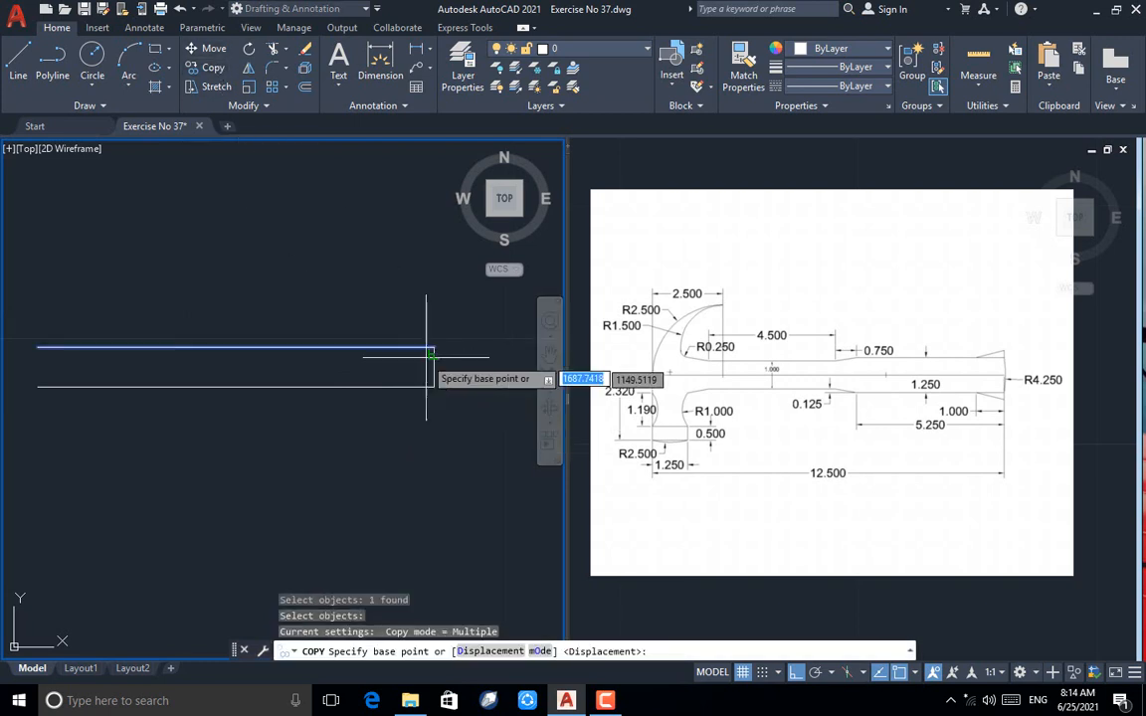
scroll(435, 353, "up", 2)
left_click(435, 348)
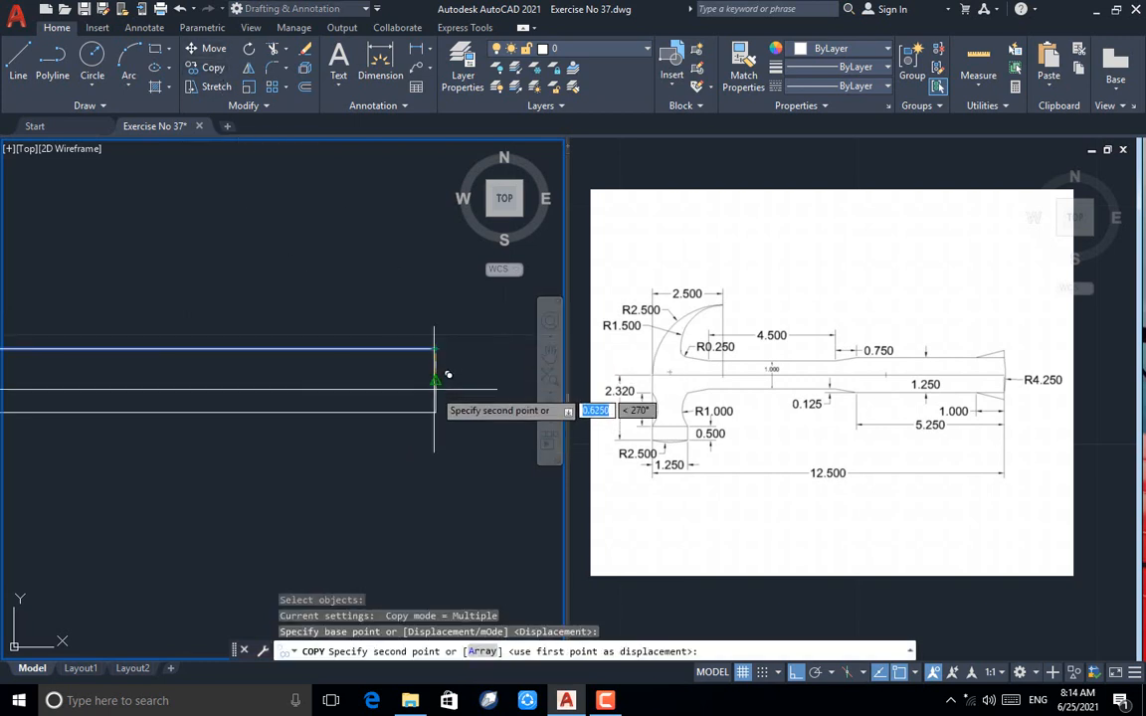
left_click(438, 380)
key("Escape")
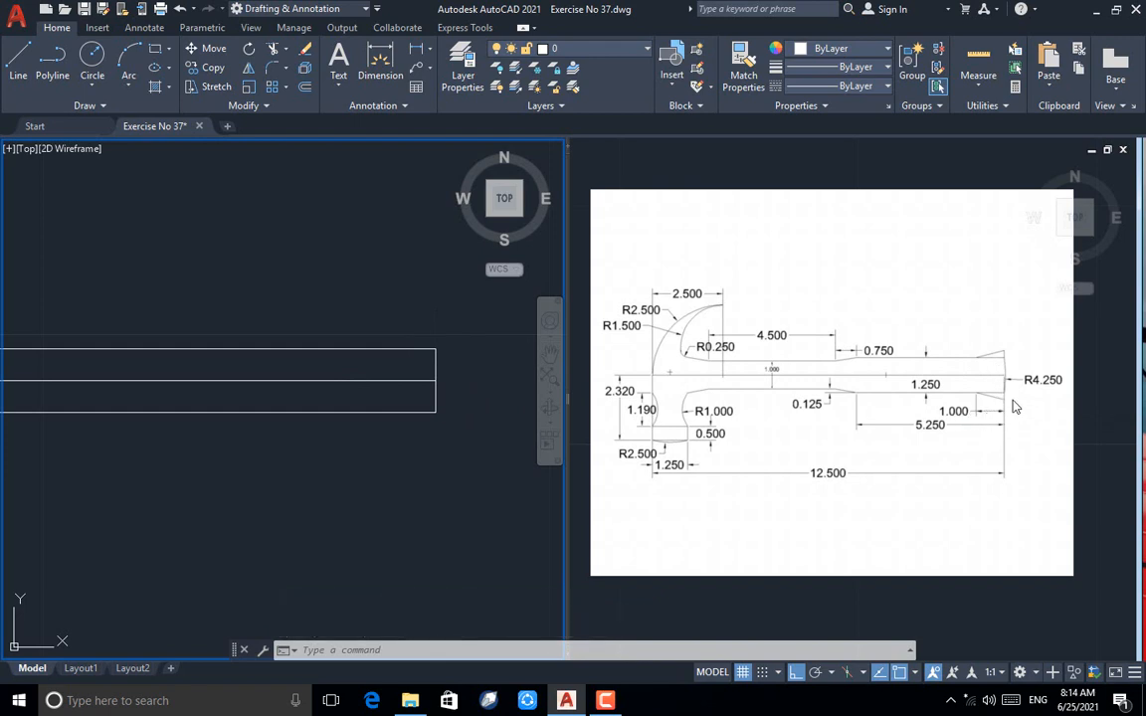
Erase the upper long line and draw a 1-unit line leftward from the top of the vertical end line
left_click(408, 349)
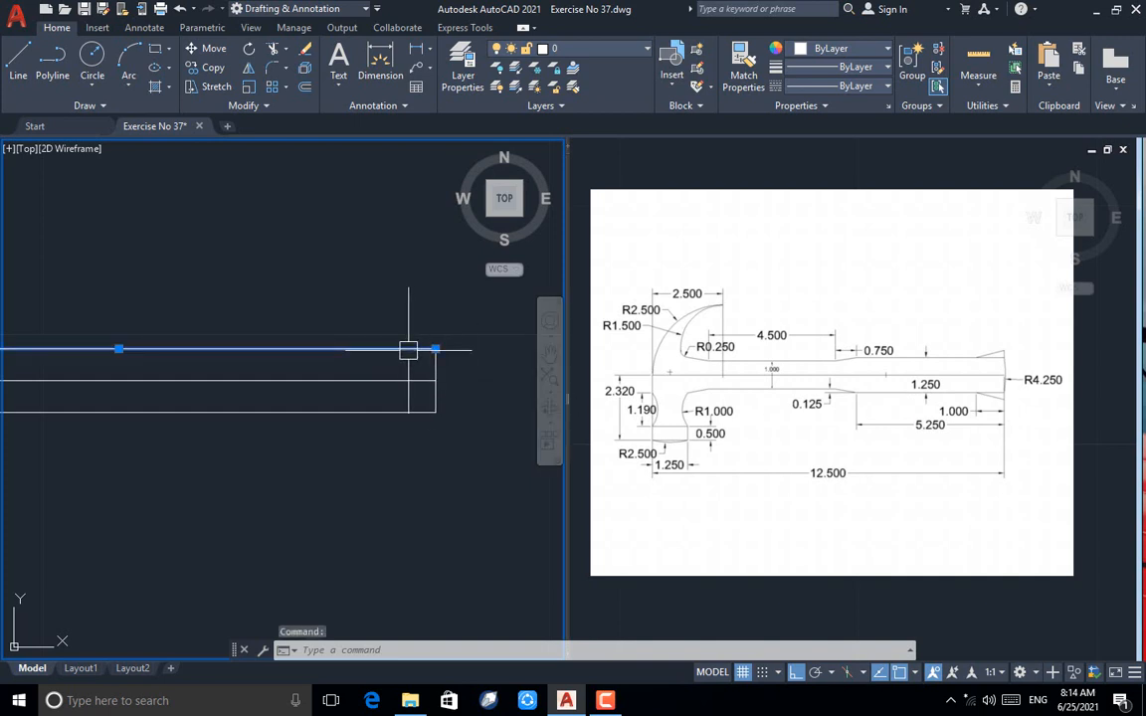
key("Delete")
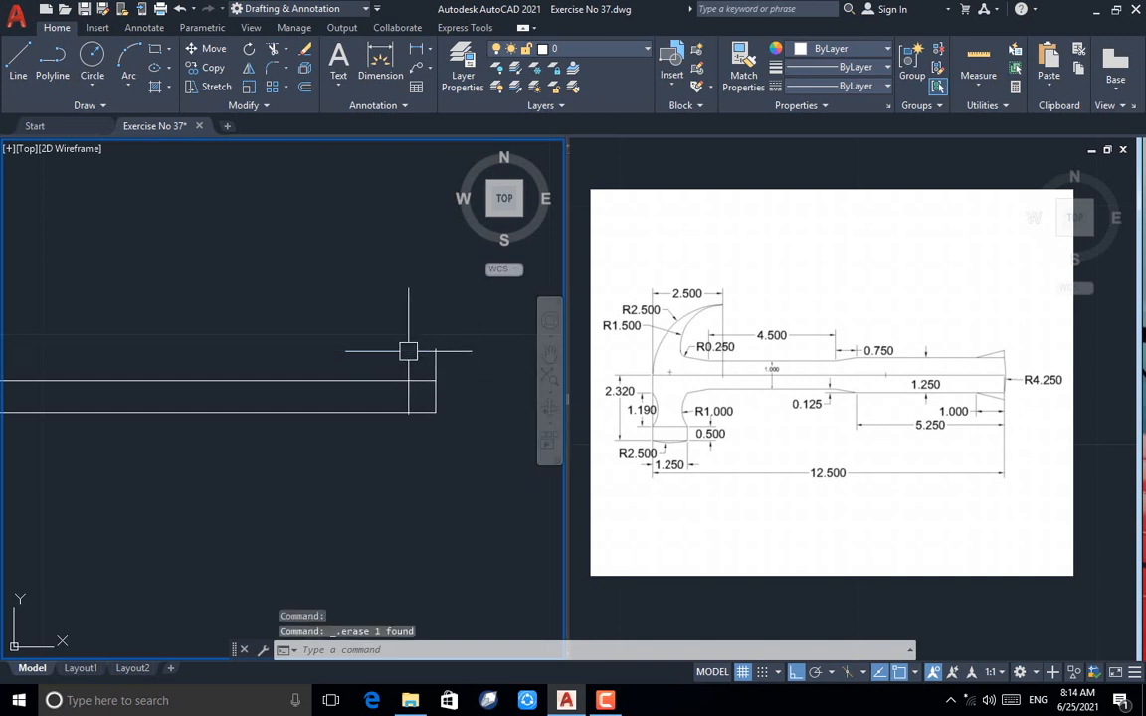
left_click(19, 73)
left_click(436, 349)
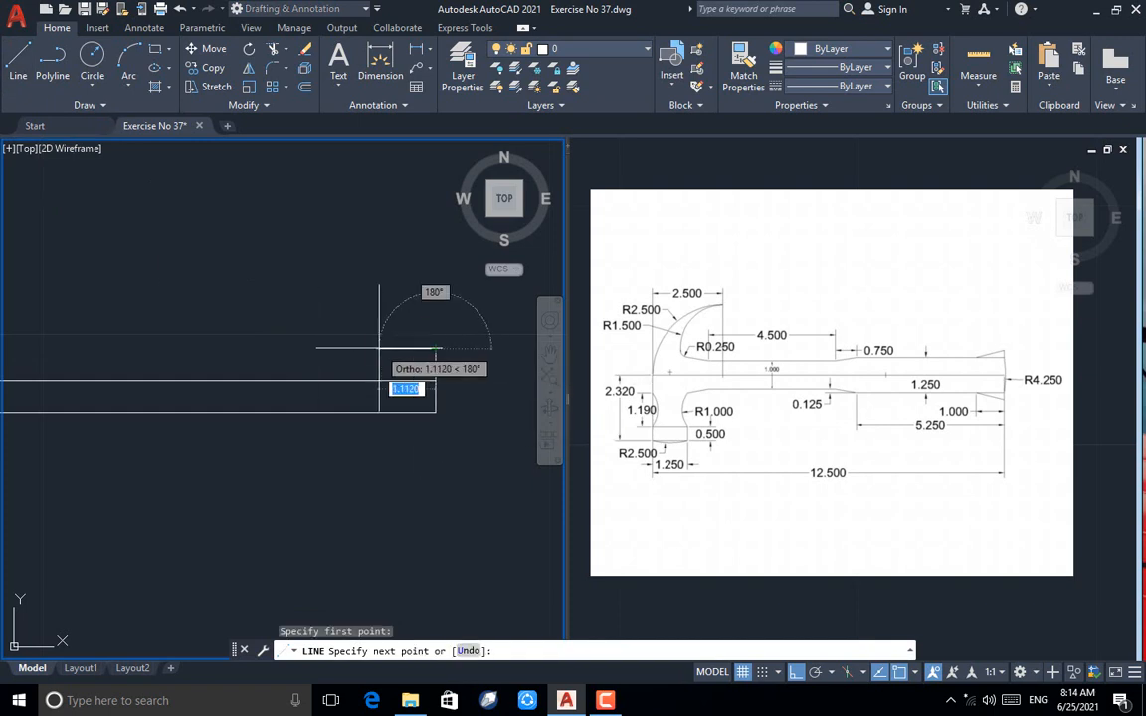
type("1")
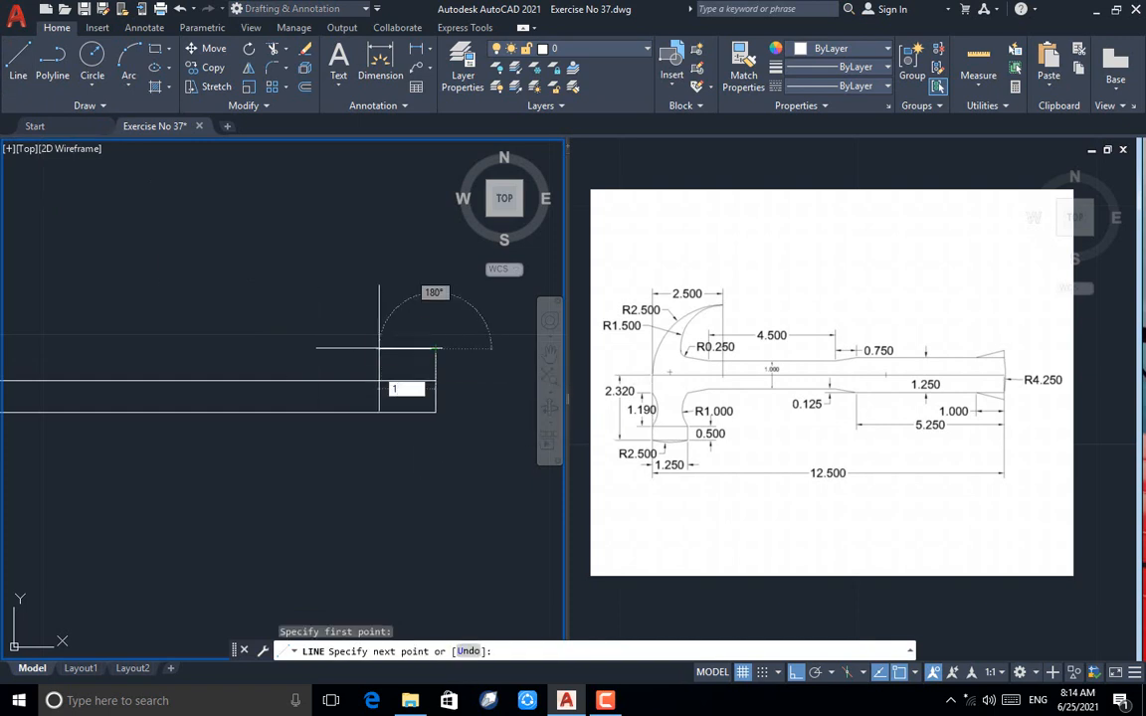
key("Return")
key("Return")
Draw a 0.25 line upward from the top of the end line and connect it to the short line's left end
key("Return")
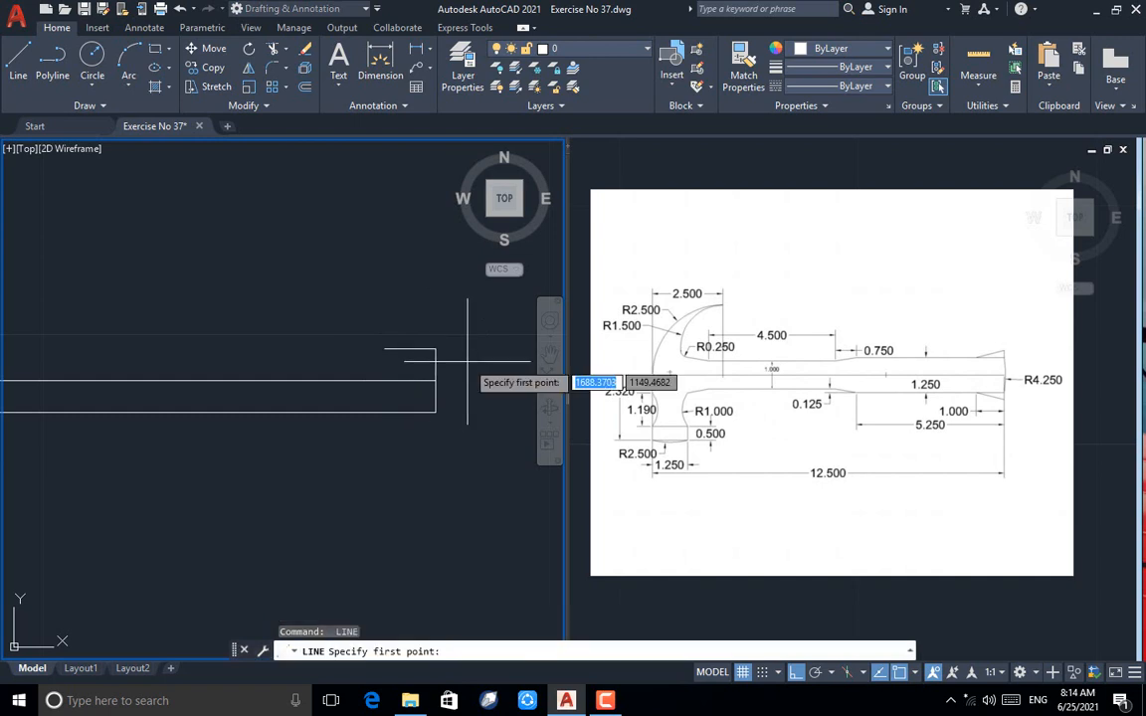
left_click(436, 349)
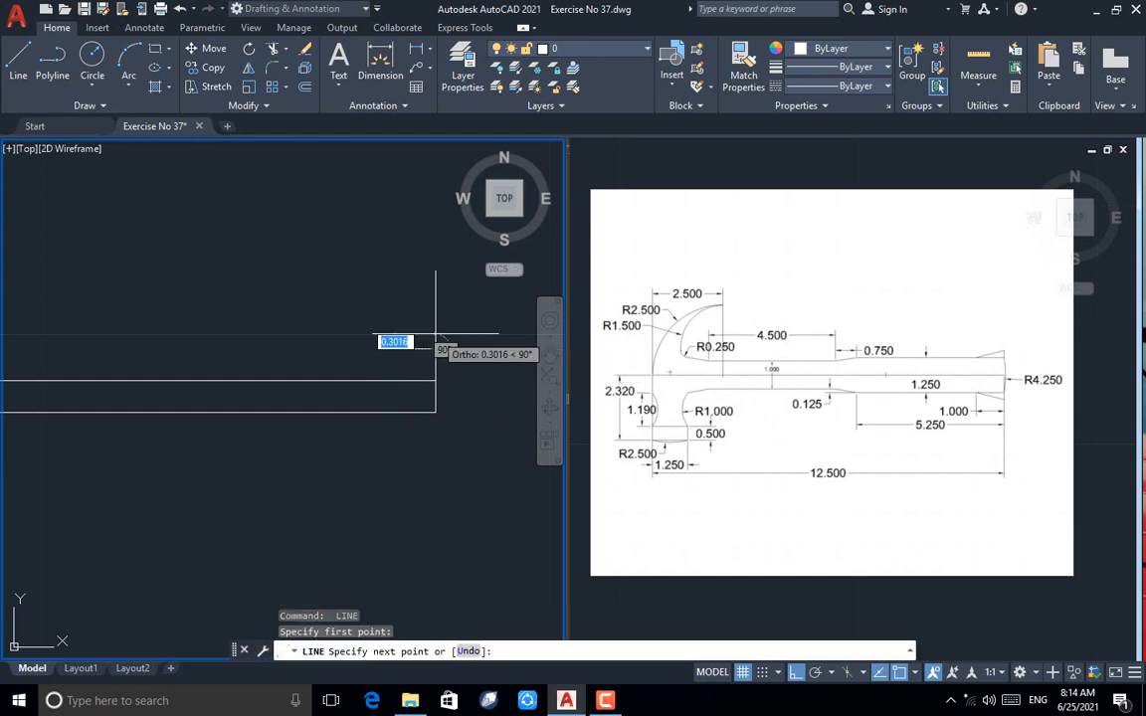
type("0")
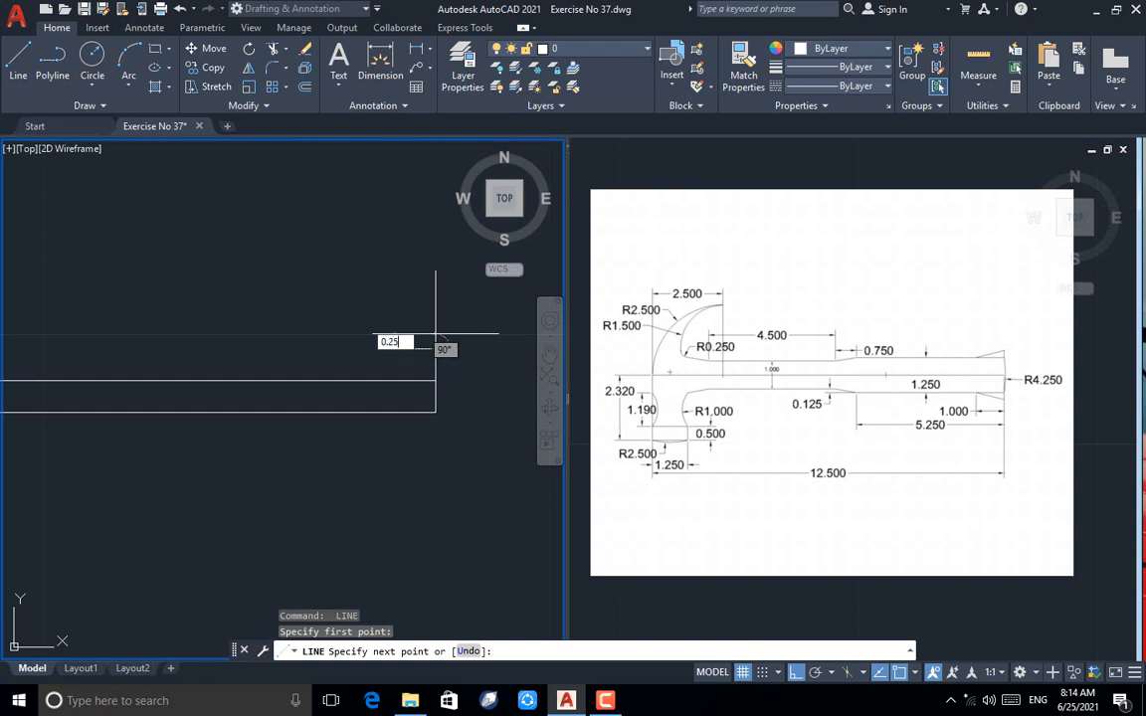
type(".25")
key("Return")
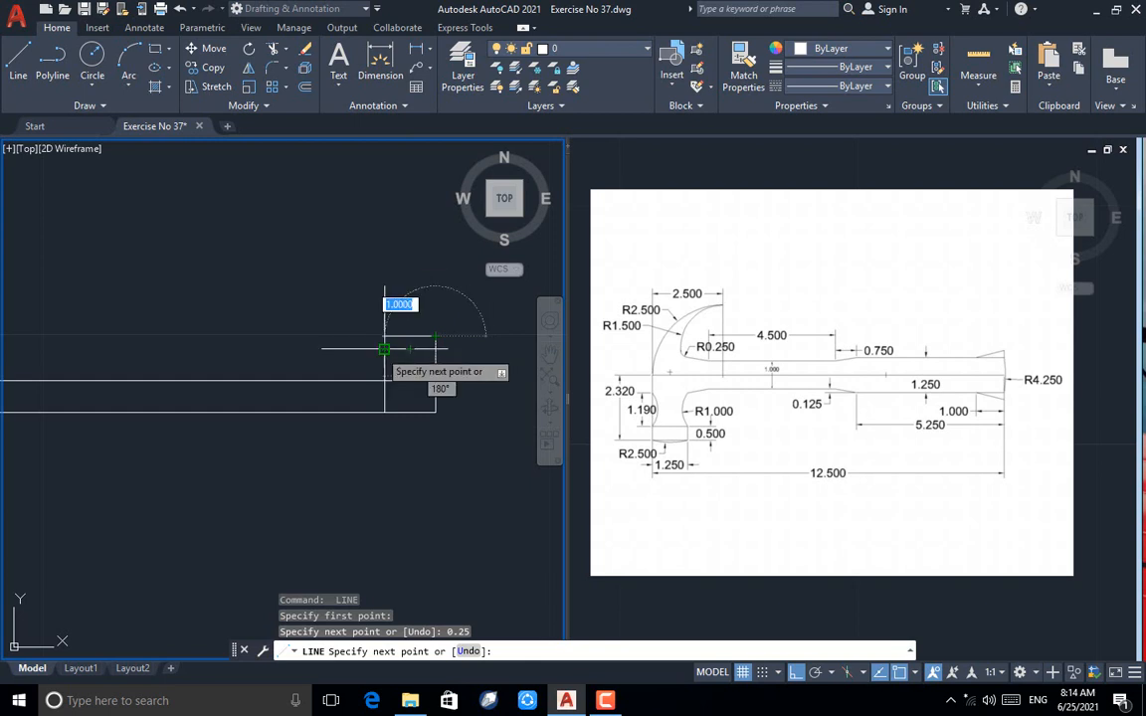
left_click(385, 349)
key("Return")
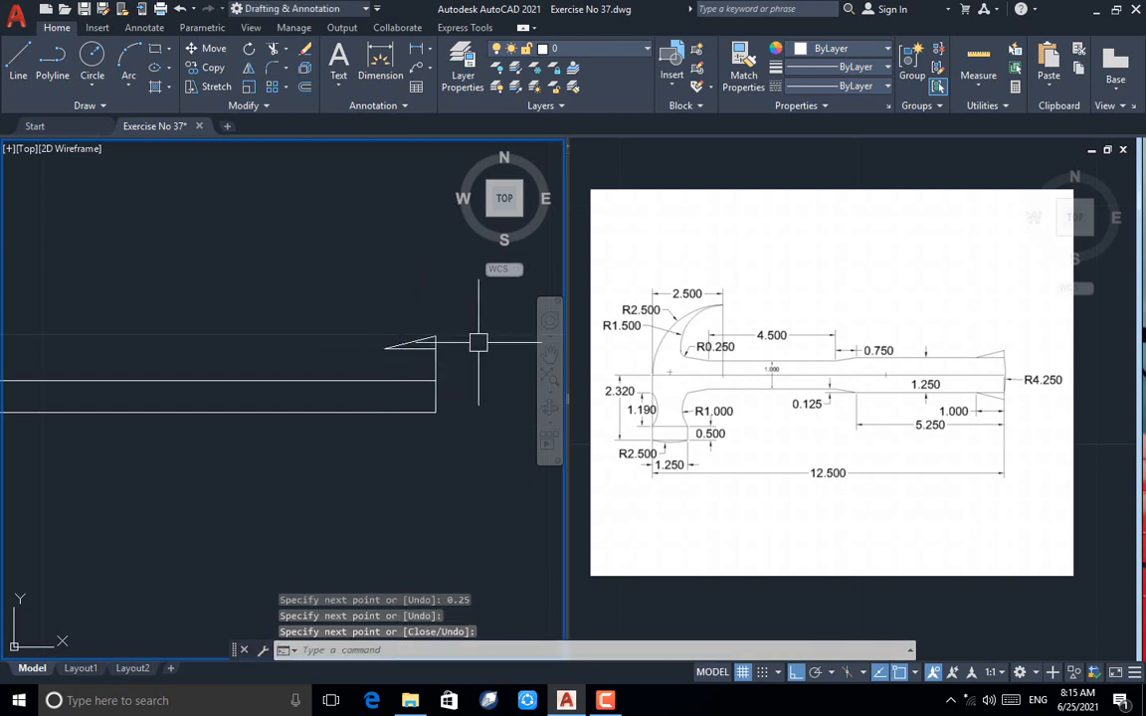
Erase the lower long line and mirror the upper wedge about the horizontal centerline, keeping the original
left_click(403, 412)
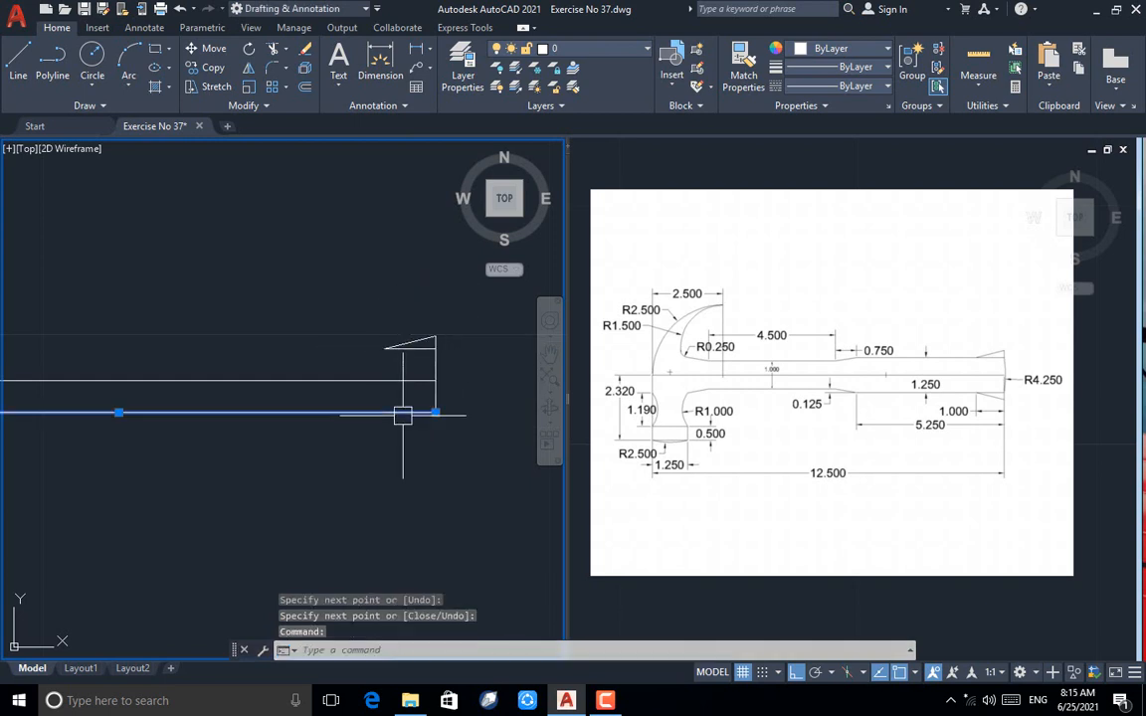
key("Delete")
left_click(325, 315)
left_click(452, 353)
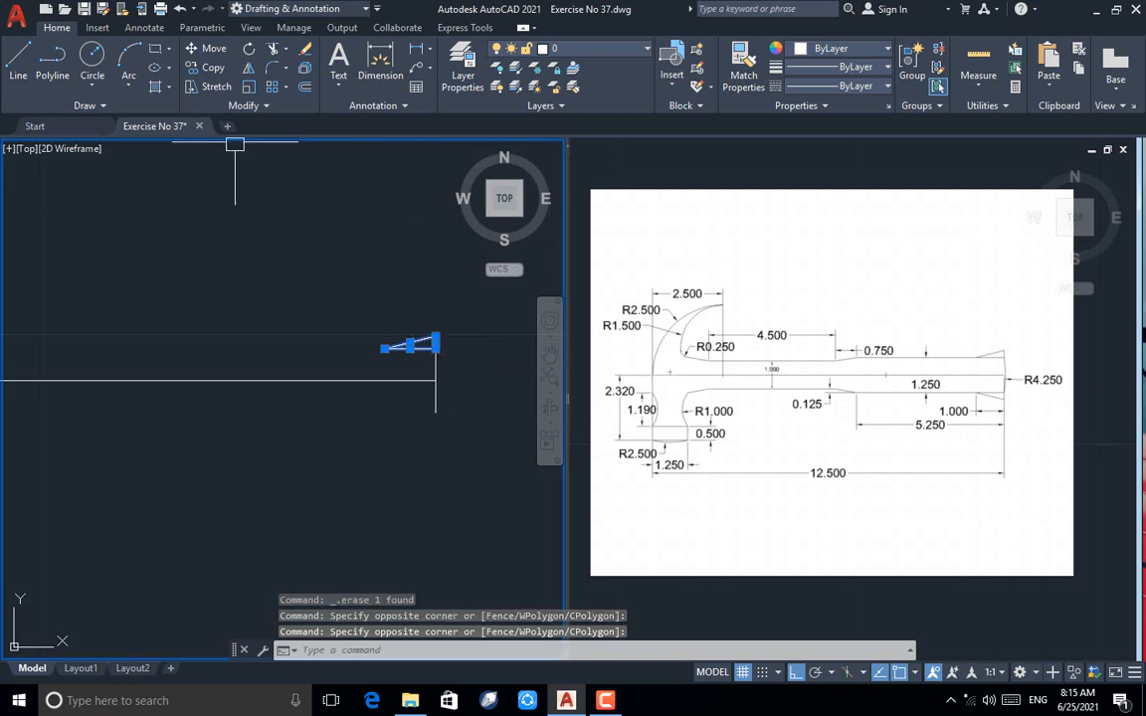
left_click(249, 68)
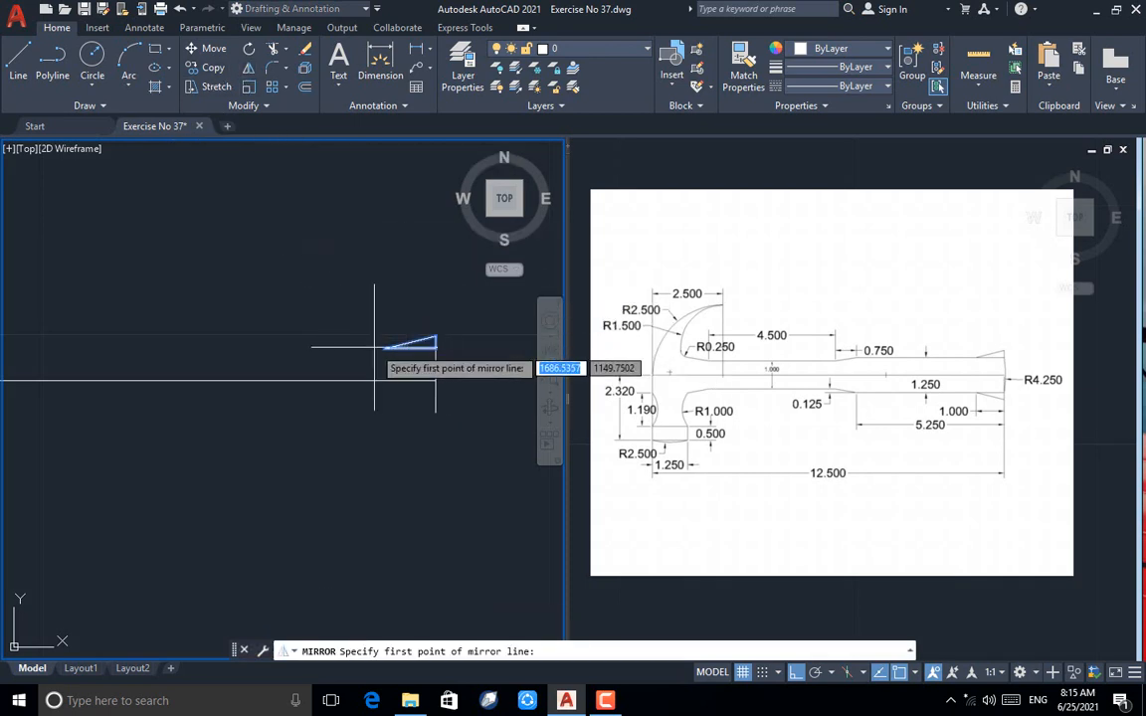
left_click(364, 381)
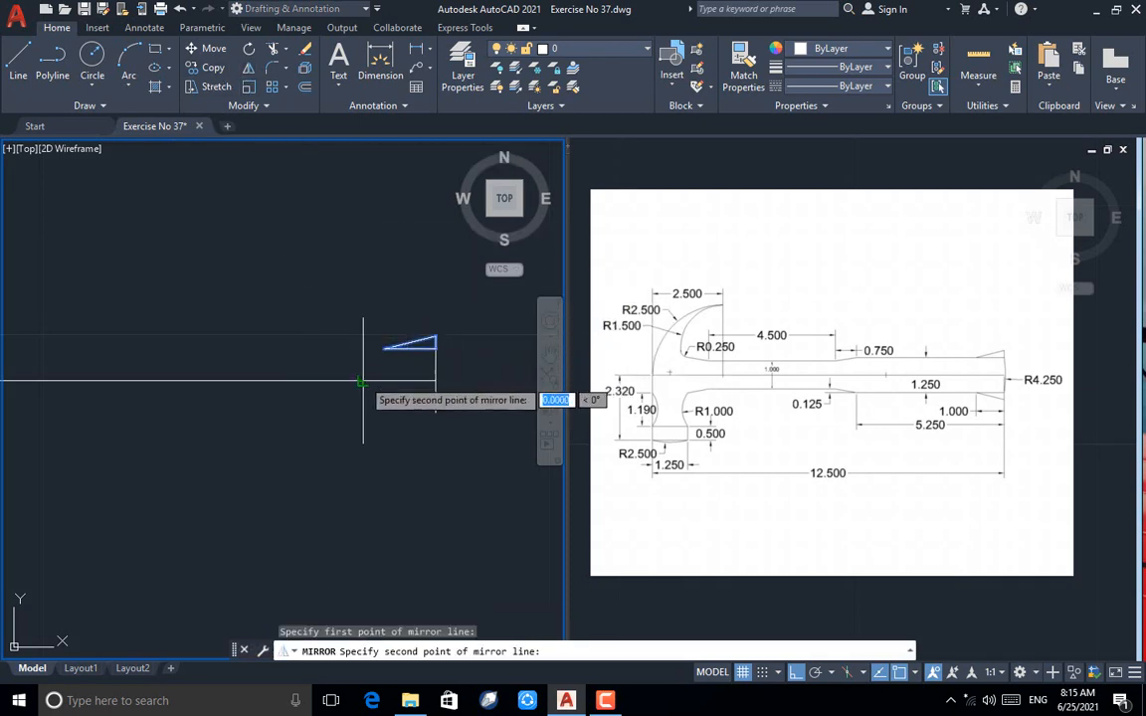
left_click(438, 381)
key("Return")
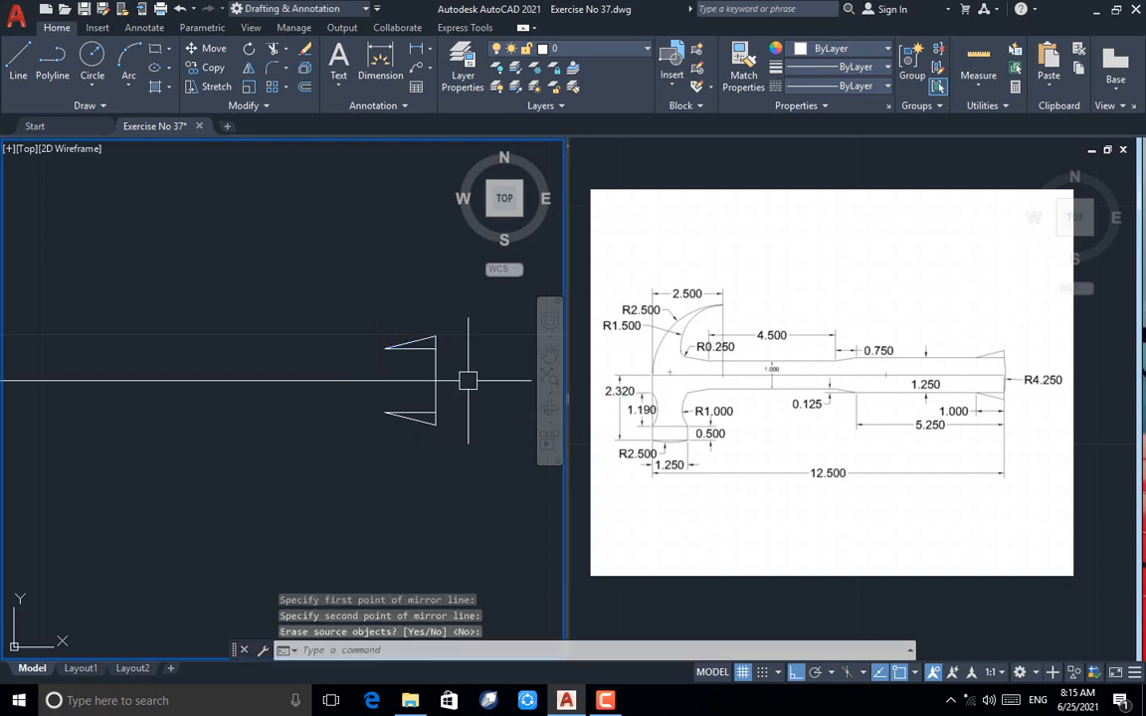
Draw a 4.25 horizontal line leftward from the left tip of the lower wedge
scroll(501, 386, "up", 2)
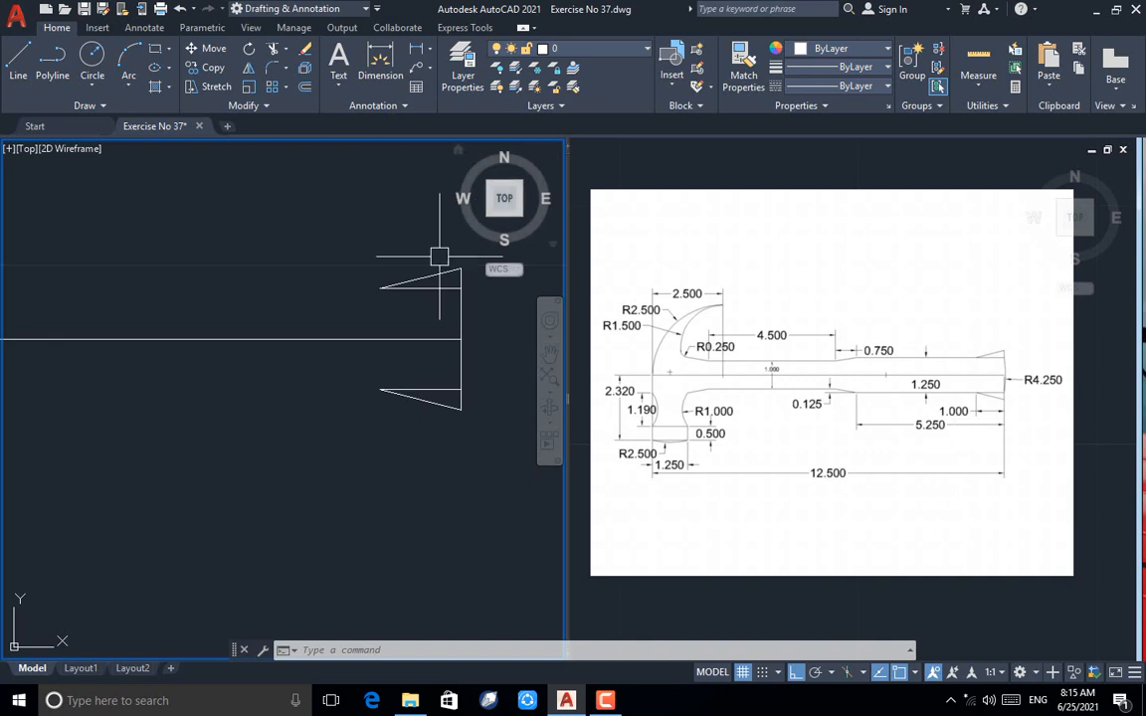
left_click(18, 62)
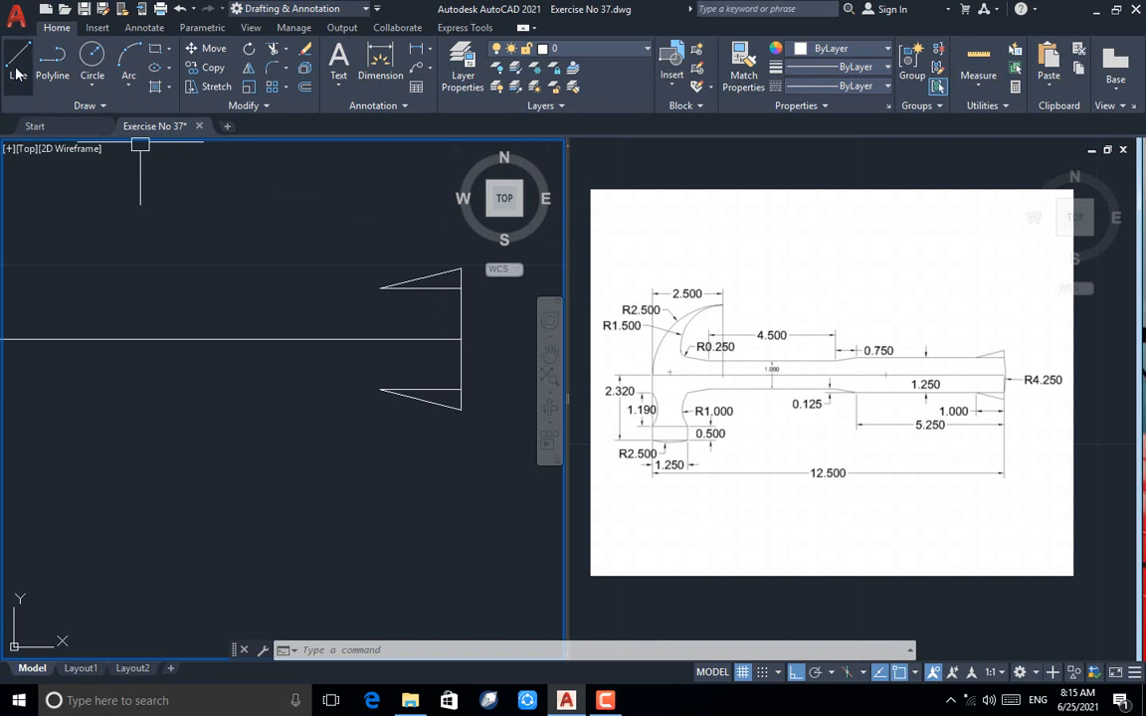
left_click(379, 390)
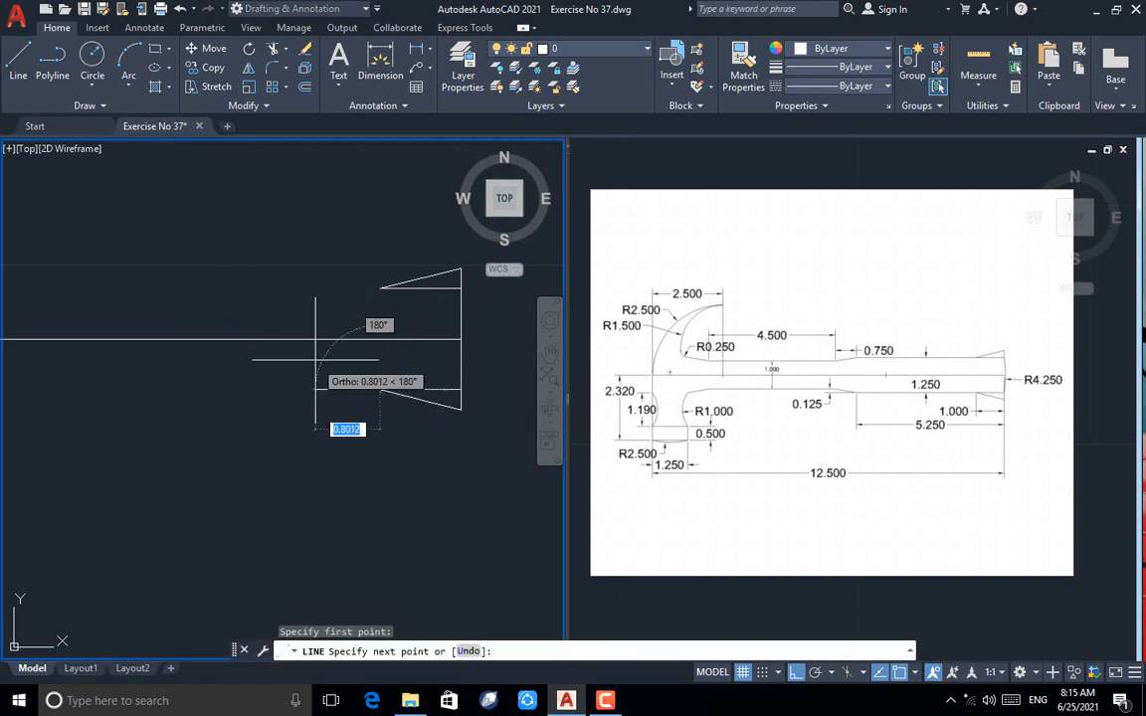
type("4")
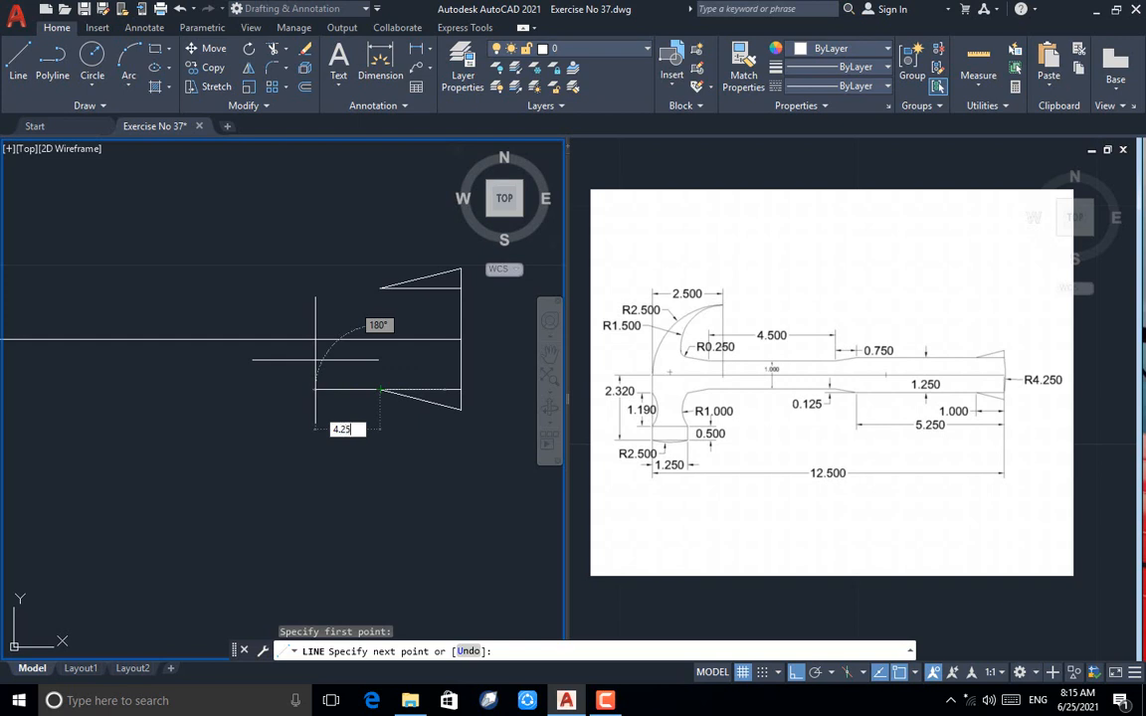
type(".25")
key("Return")
key("Return")
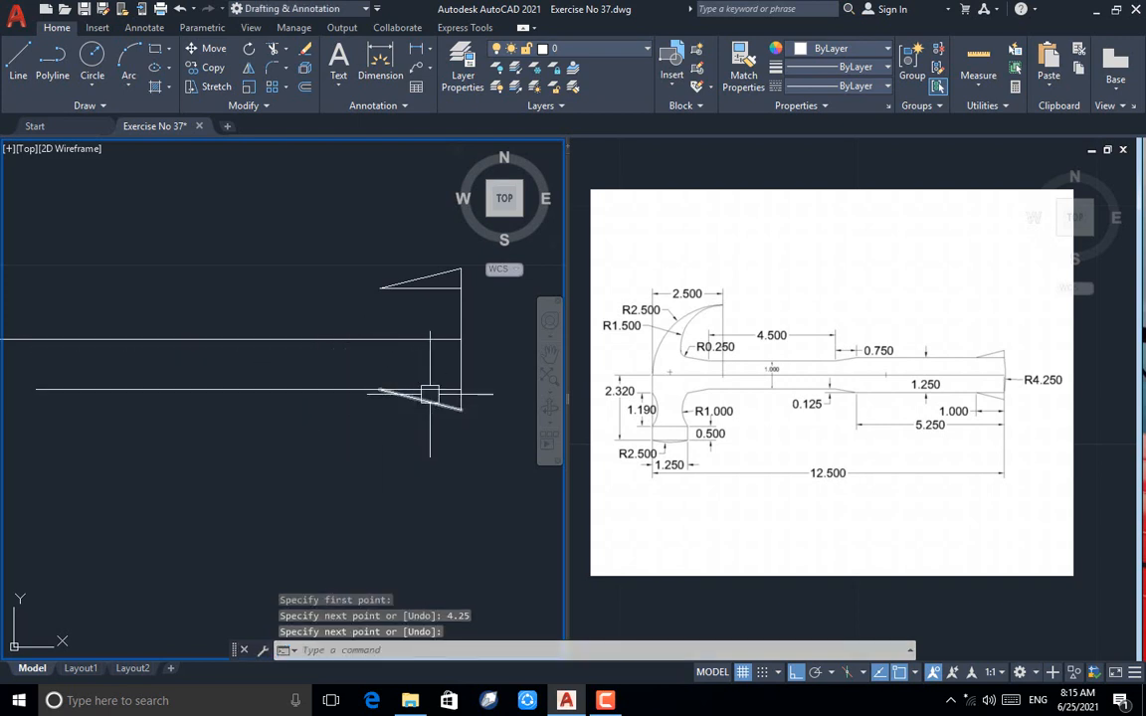
Draw a 0.75 horizontal line leftward from the left end of the 4.25 line
scroll(527, 447, "down", 2)
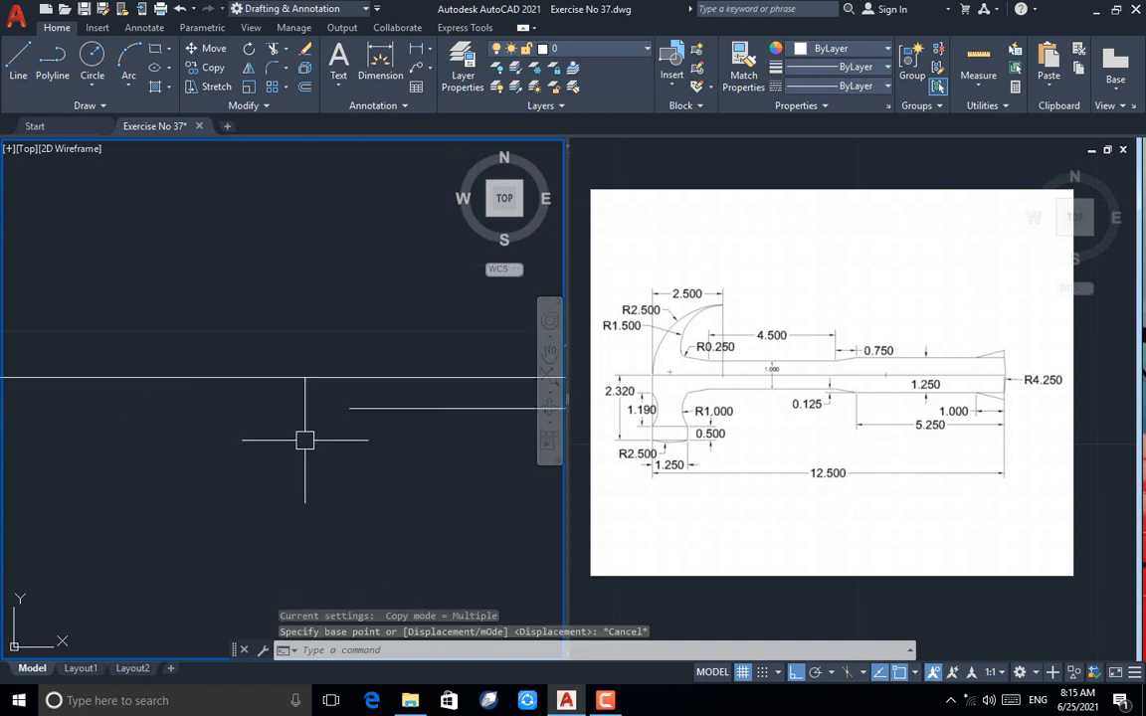
type("l")
key("Return")
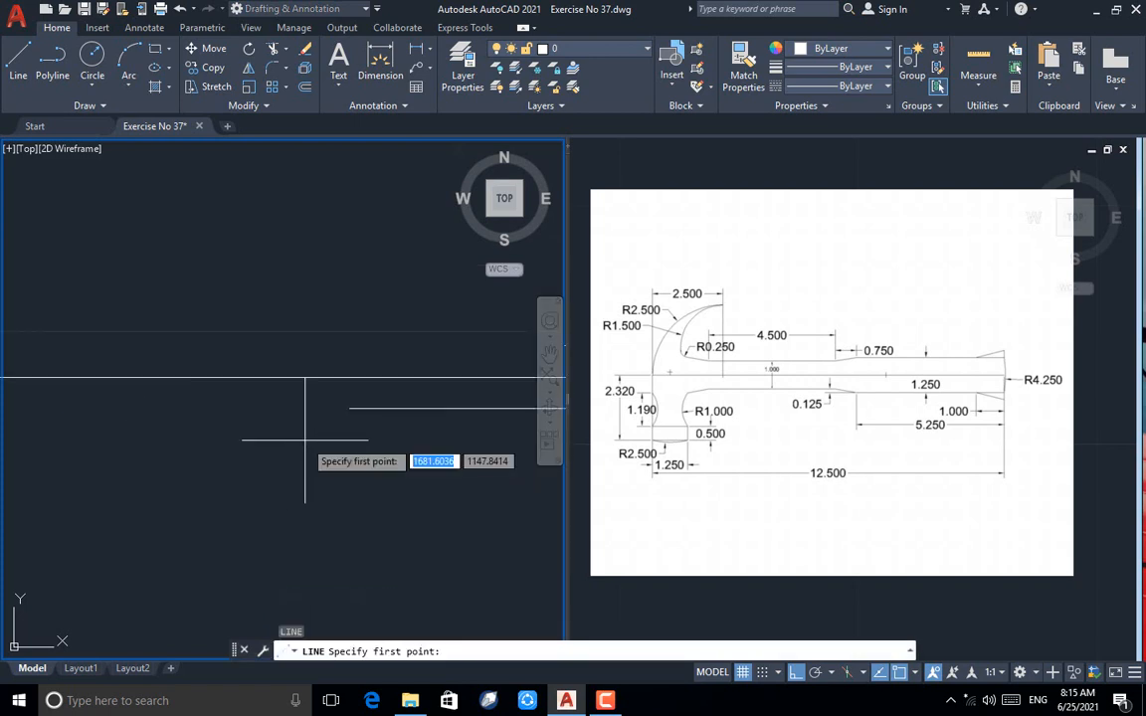
left_click(349, 408)
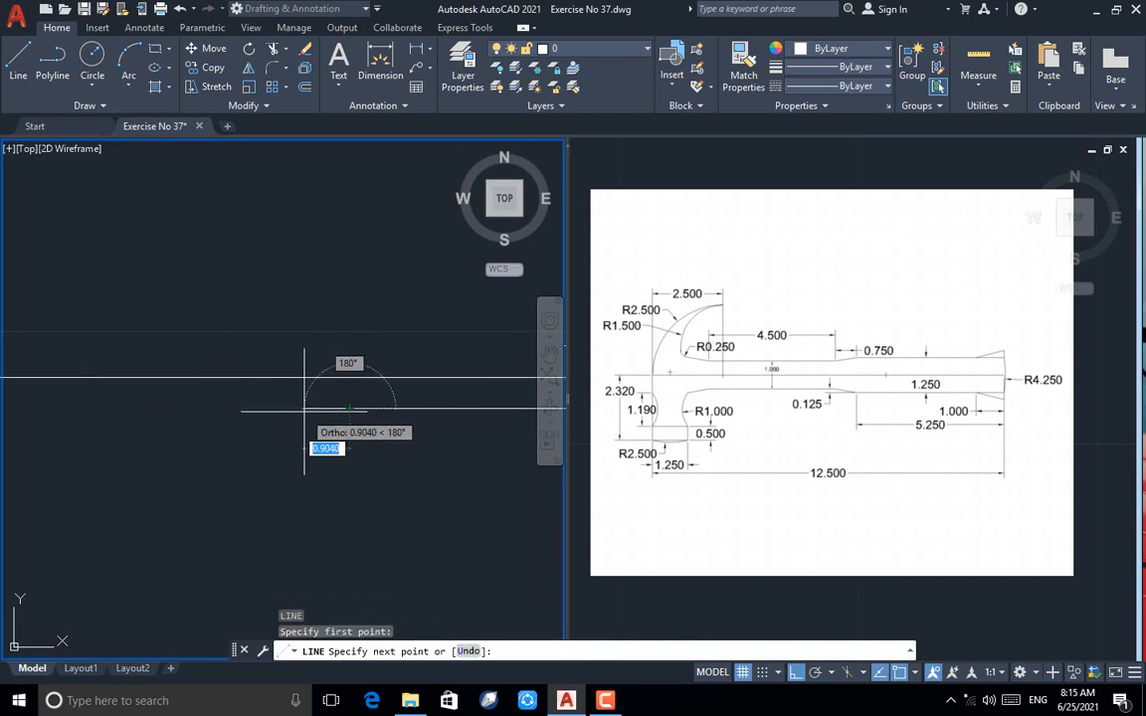
type("0.")
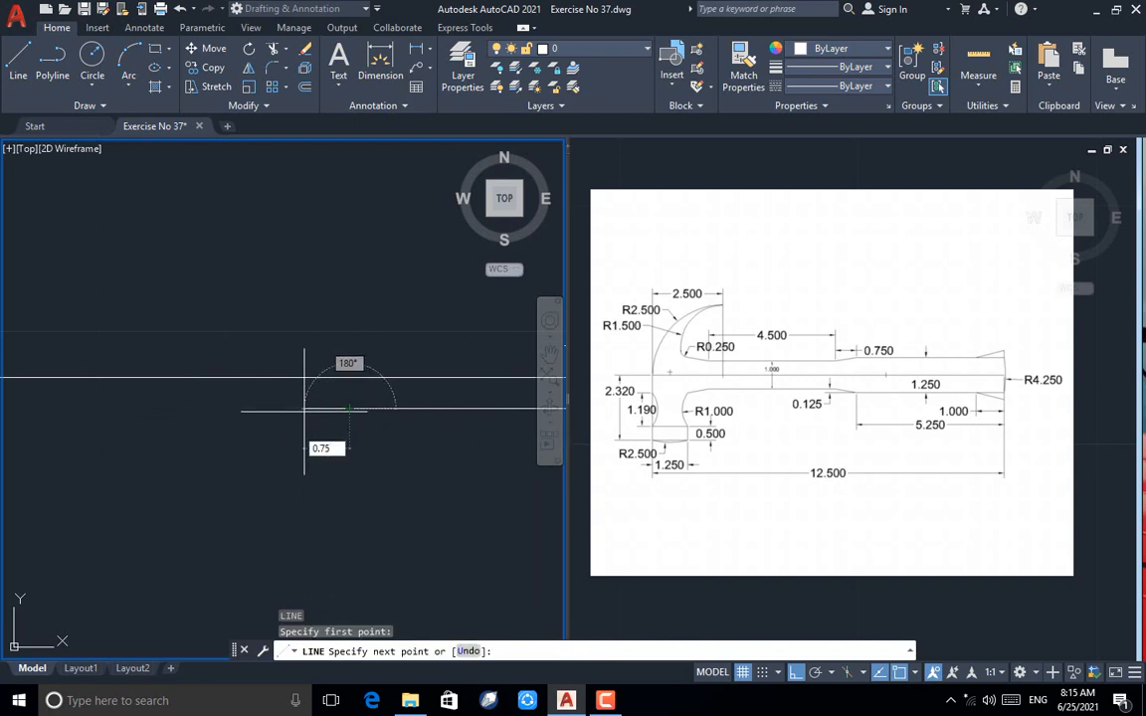
type("75")
key("Return")
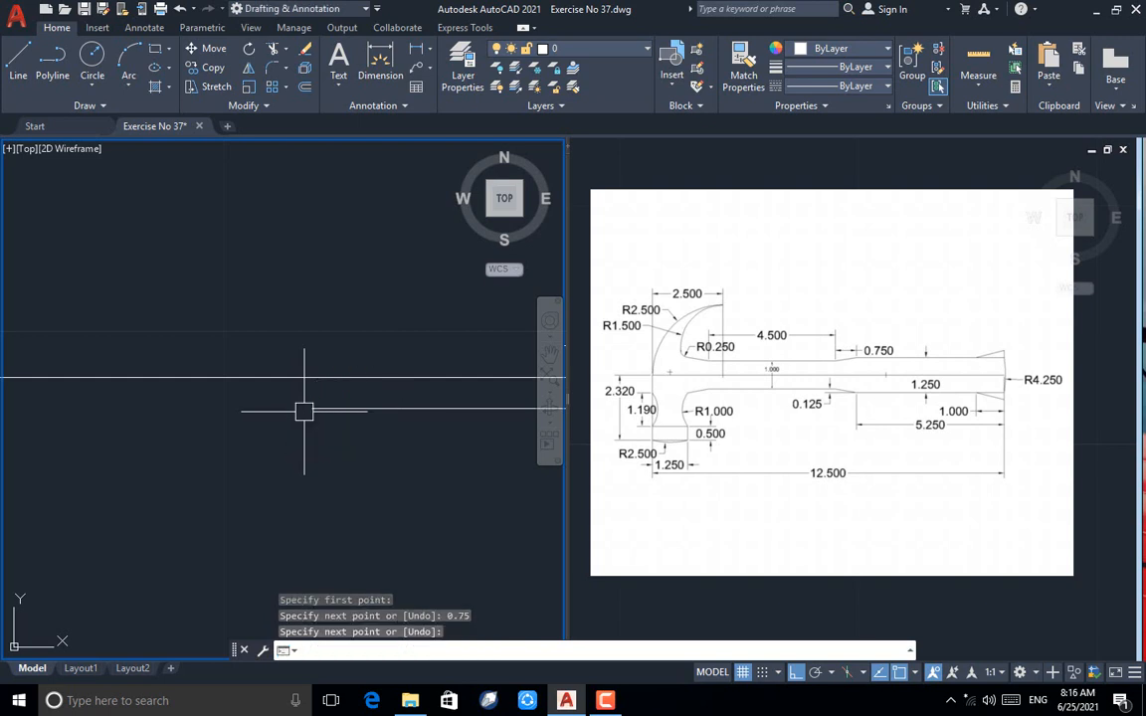
Offset the horizontal centerline by 0.5 to both sides, below and above
key("Return")
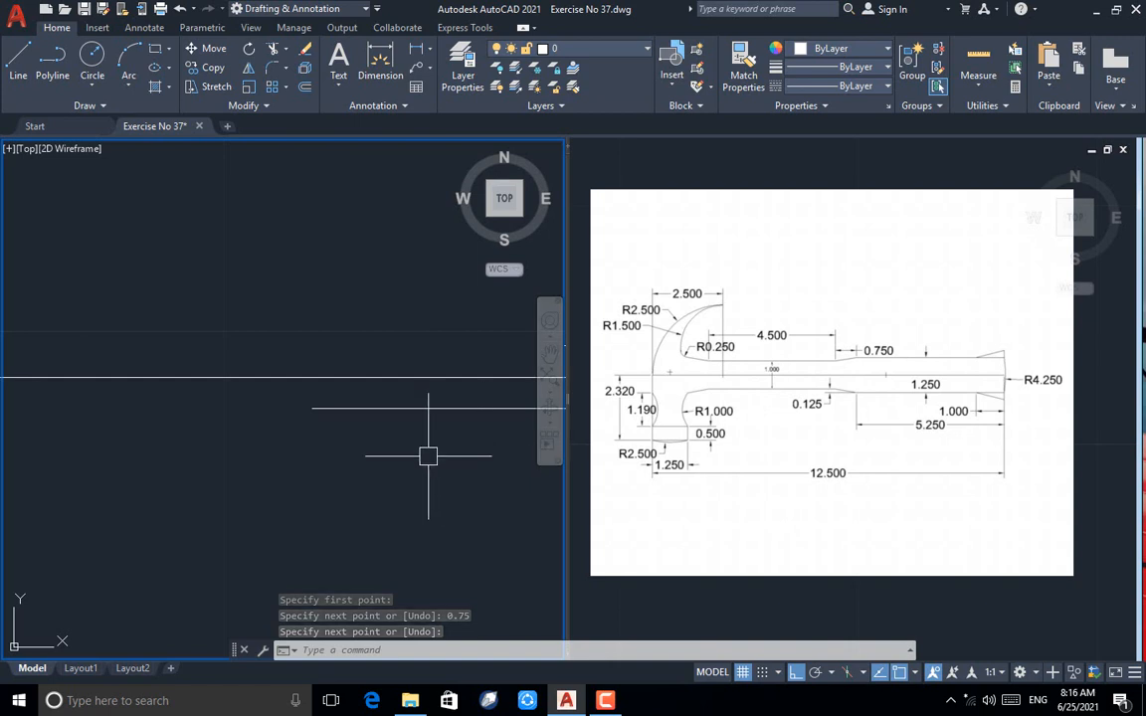
type("o")
key("Return")
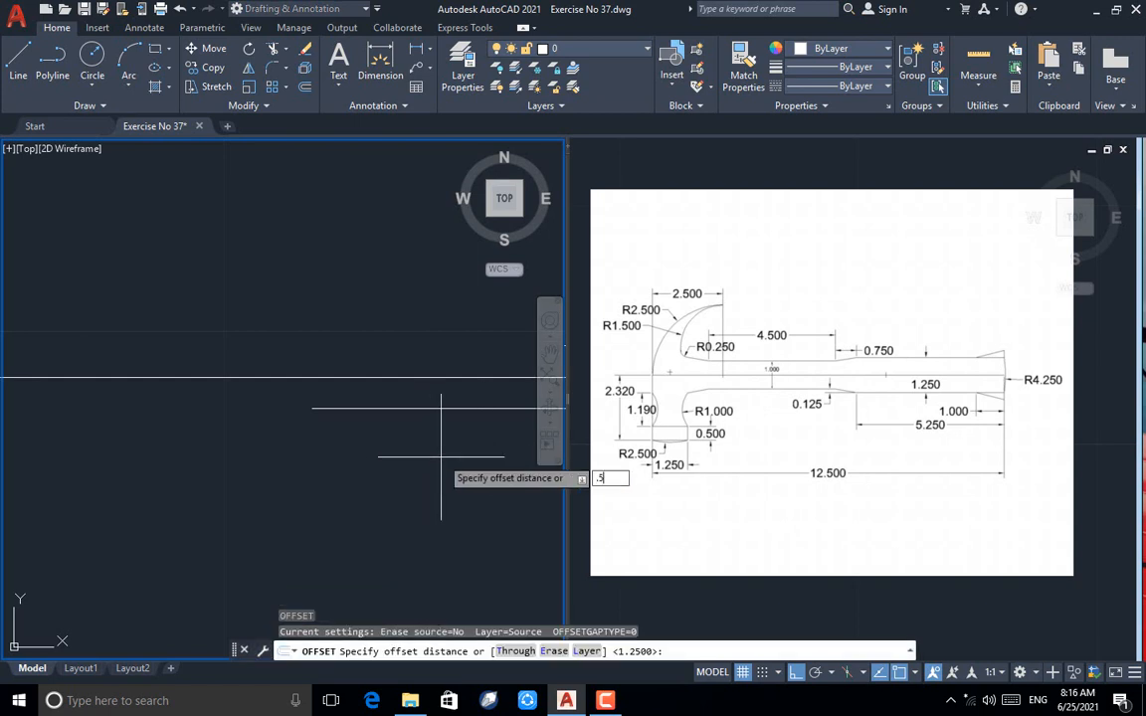
key("Return")
left_click(294, 379)
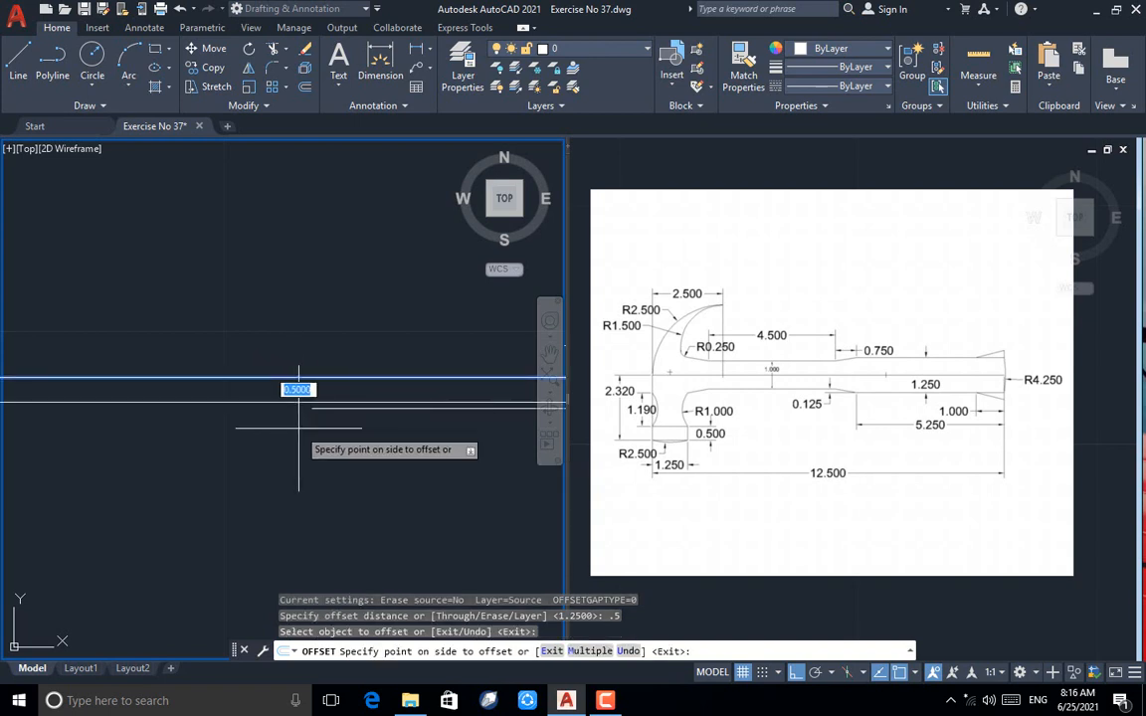
left_click(298, 427)
left_click(284, 378)
left_click(278, 336)
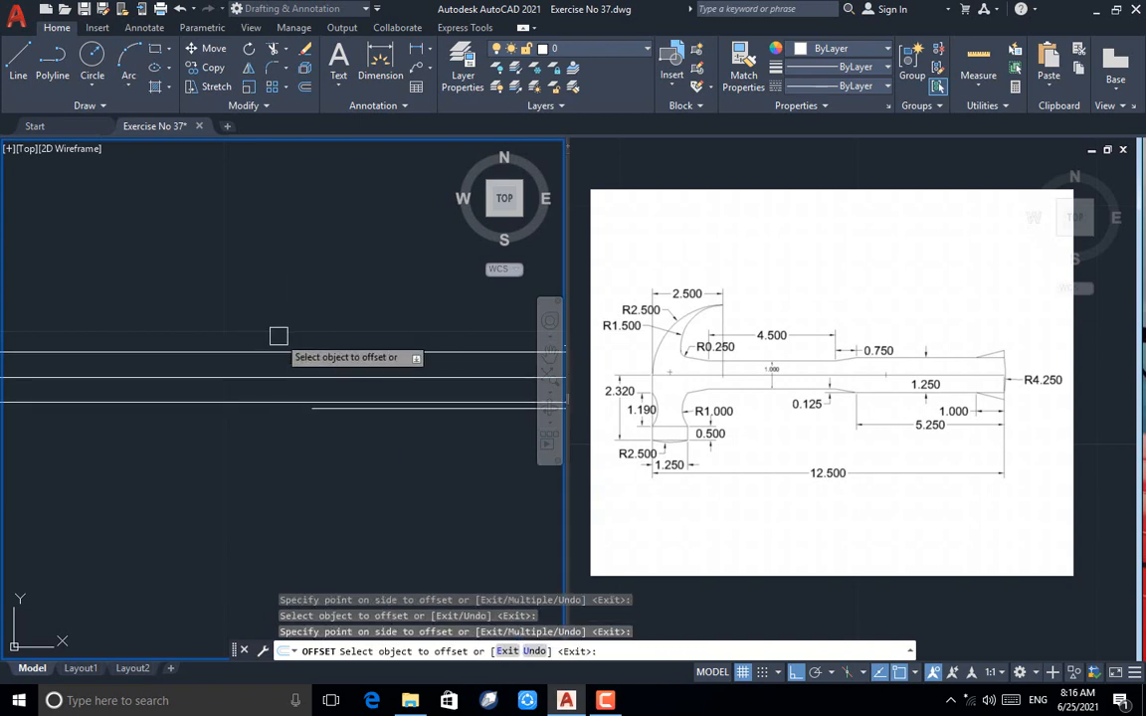
key("Escape")
Draw a short vertical construction line upward from the left end of the 0.75 line, crossing the lower offset line
type("l")
key("Return")
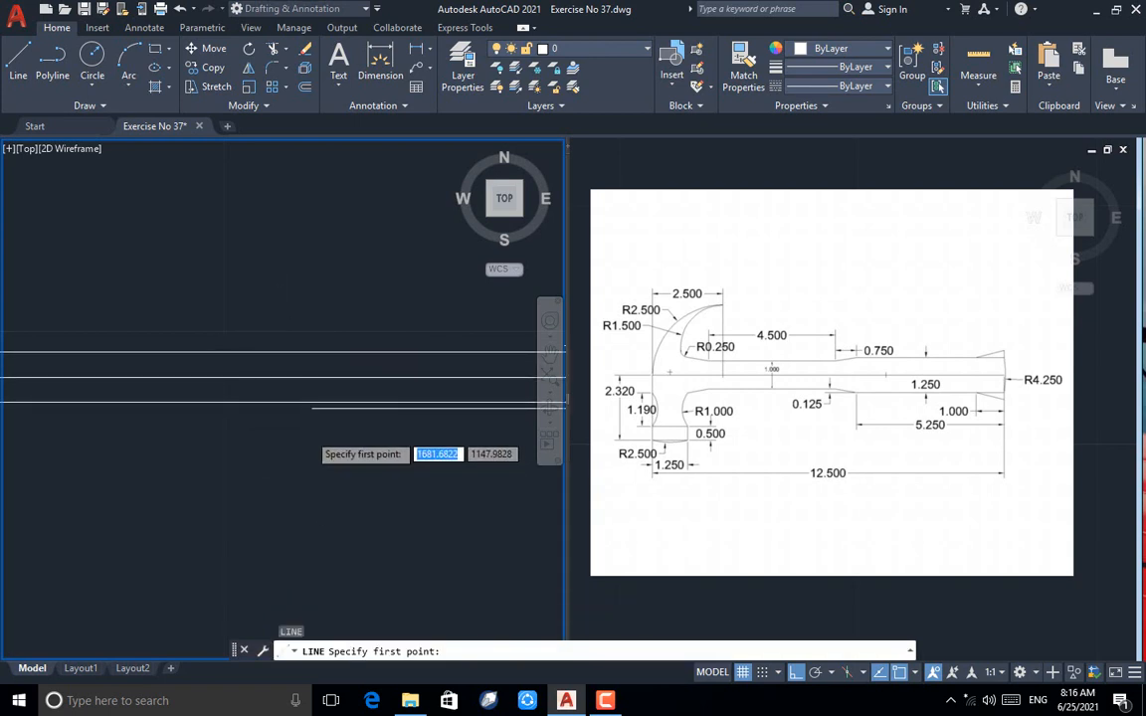
scroll(310, 378, "up", 4)
left_click(310, 373)
left_click(311, 335)
key("Return")
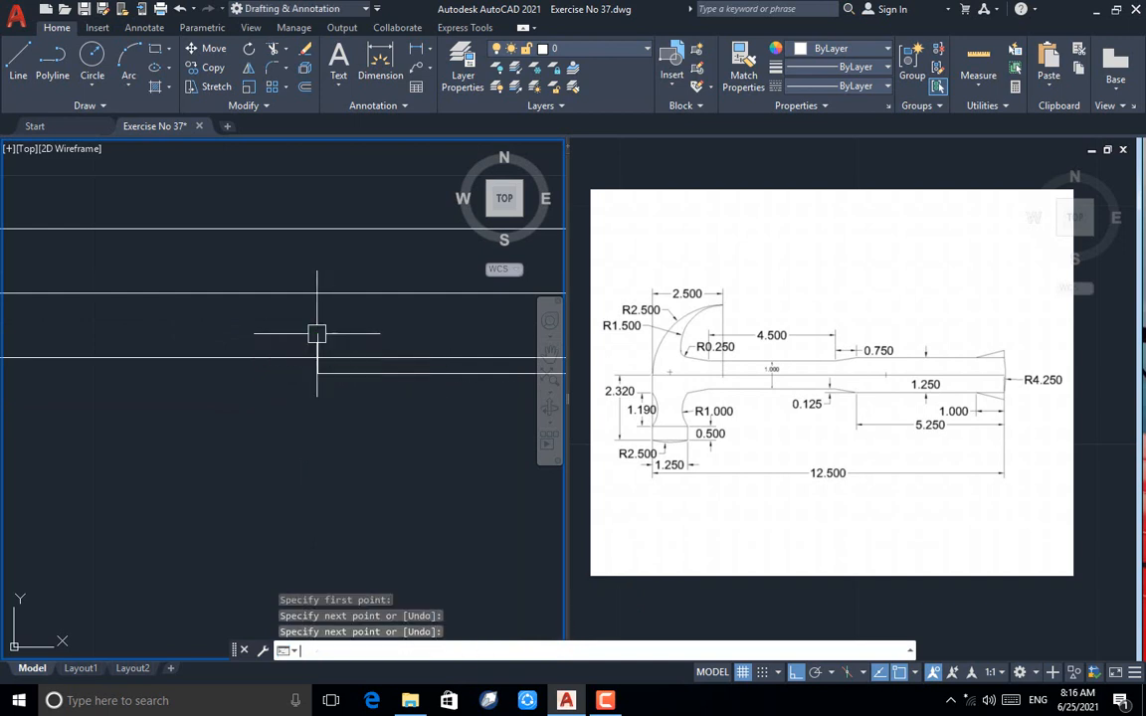
scroll(267, 410, "down", 2)
Draw the sloped handle line between the vertical line's intersection with the lower offset line and the right end of the 0.75 line
key("Return")
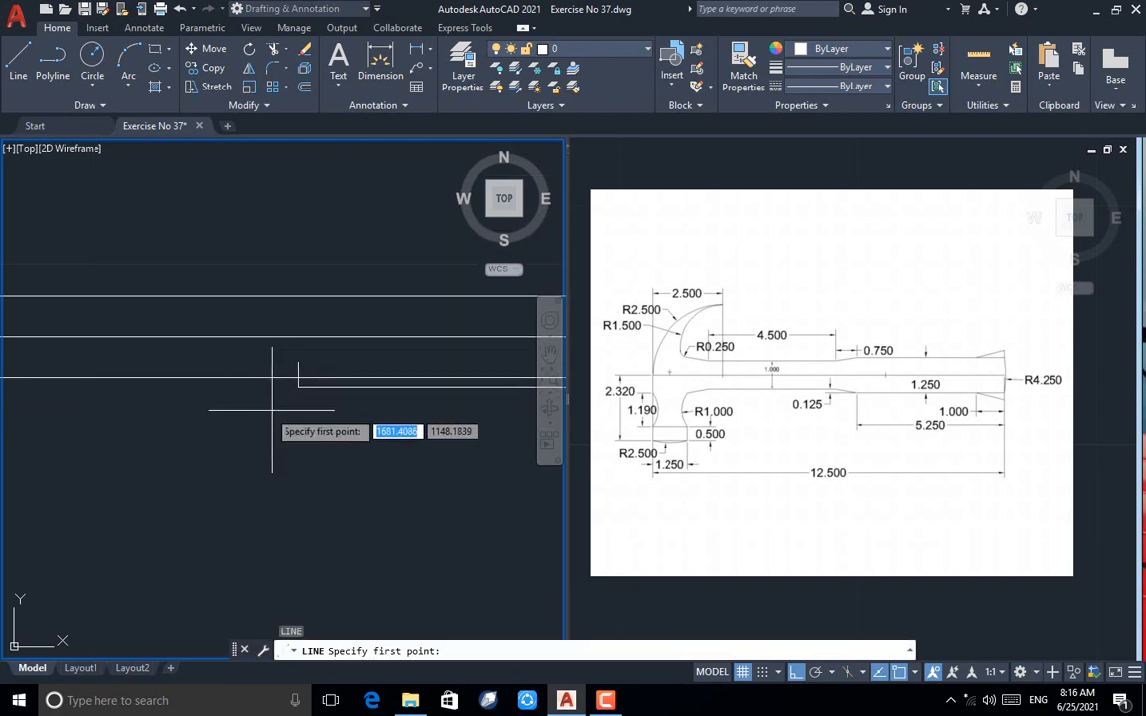
scroll(268, 417, "down", 3)
scroll(232, 392, "up", 3)
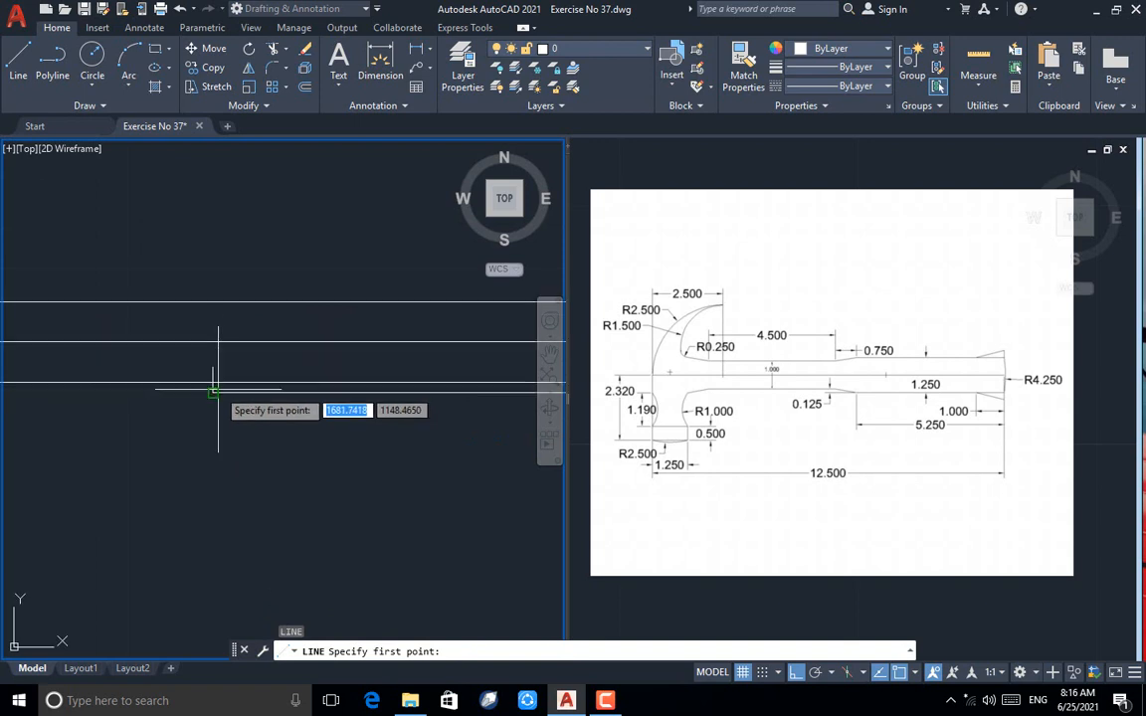
left_click(212, 391)
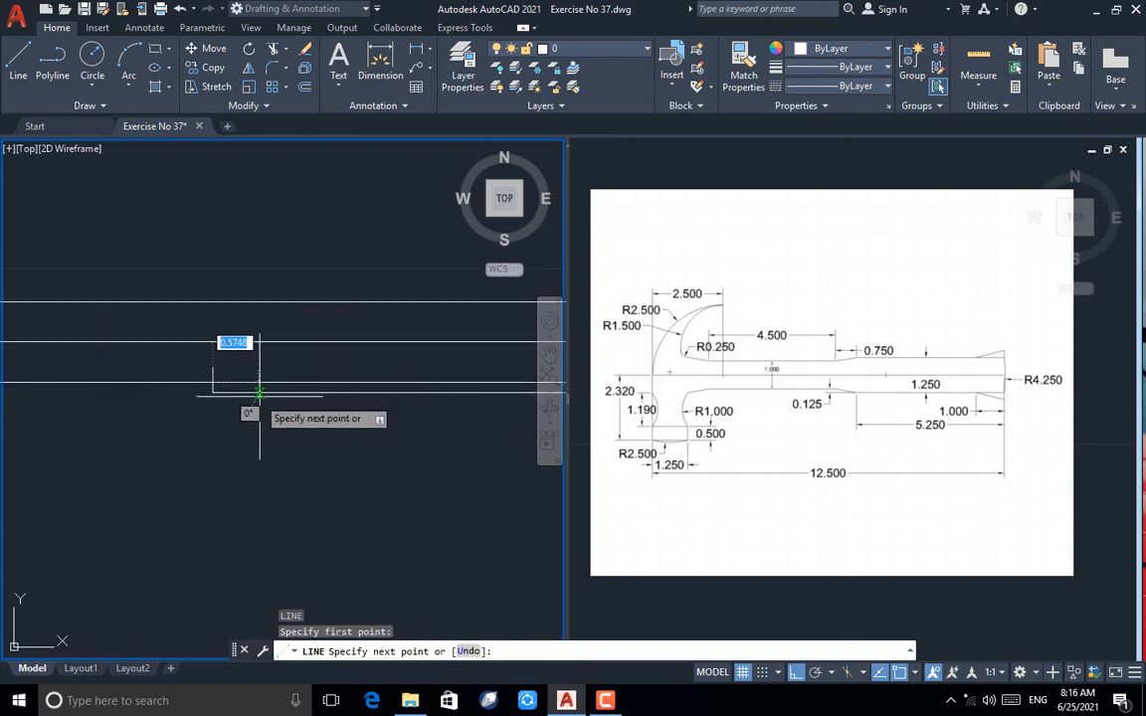
left_click(264, 391)
key("Return")
scroll(192, 386, "up", 6)
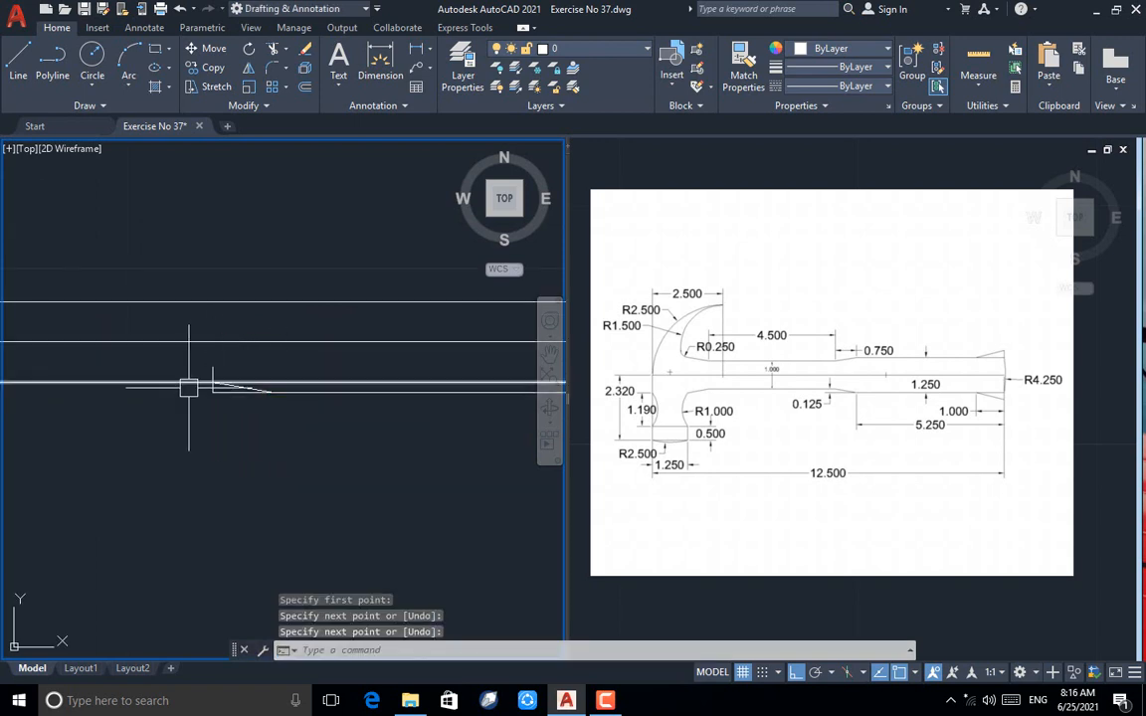
Erase the short vertical construction line and the 0.75 horizontal line around the slope
left_click(282, 393)
left_click(319, 403)
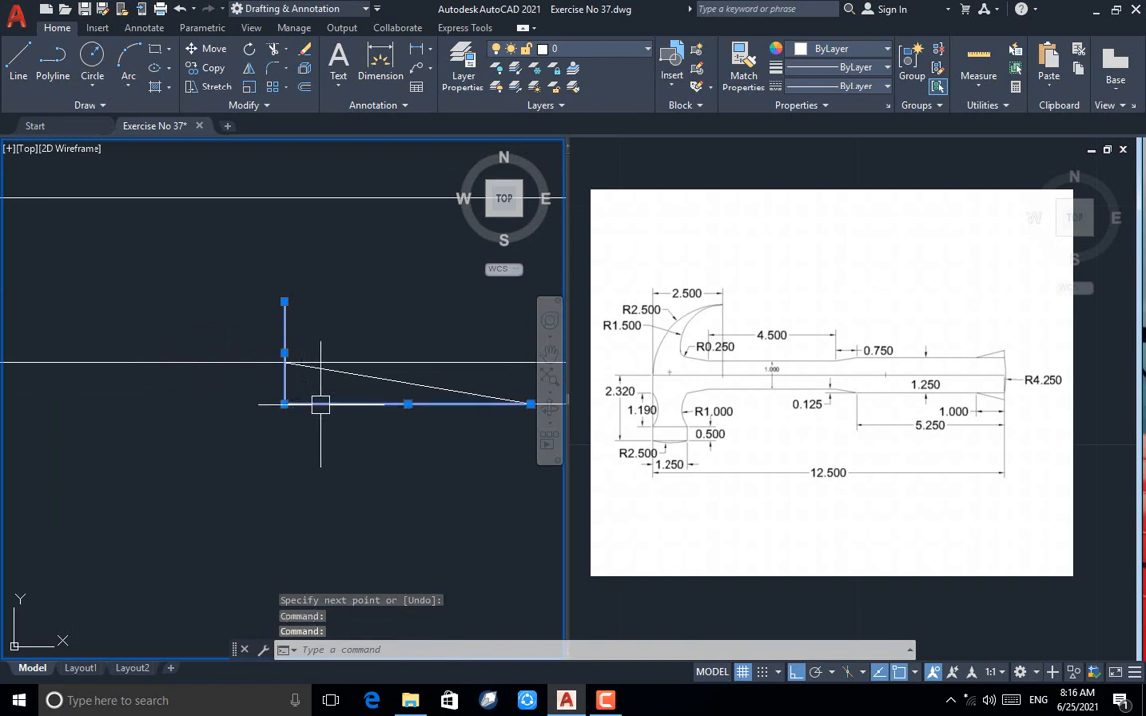
scroll(305, 403, "down", 2)
key("Delete")
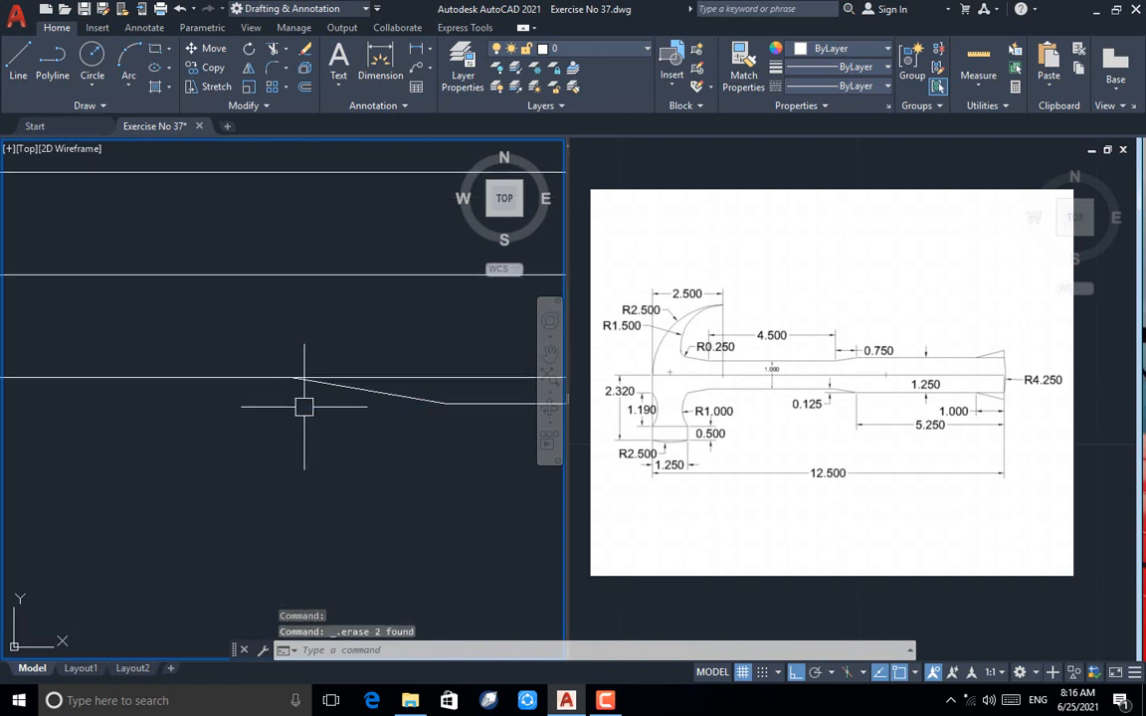
Erase the two 0.5 offset construction lines above and below the centerline
scroll(301, 404, "down", 2)
scroll(277, 398, "down", 2)
scroll(264, 399, "down", 2)
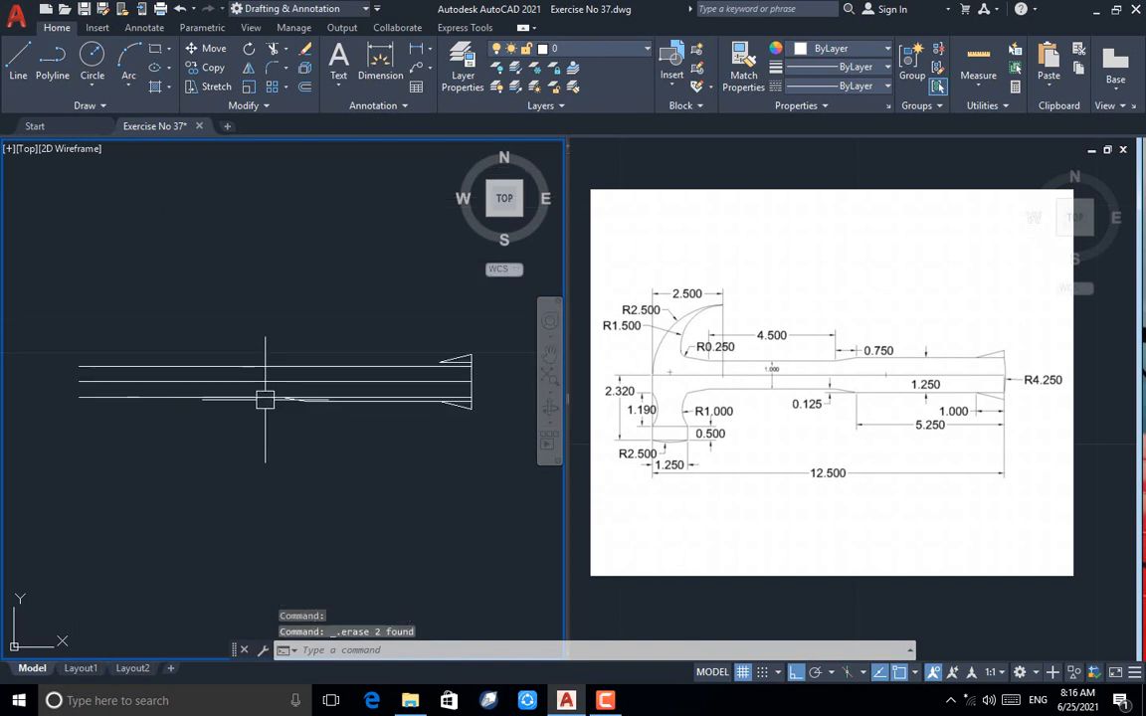
scroll(317, 419, "up", 2)
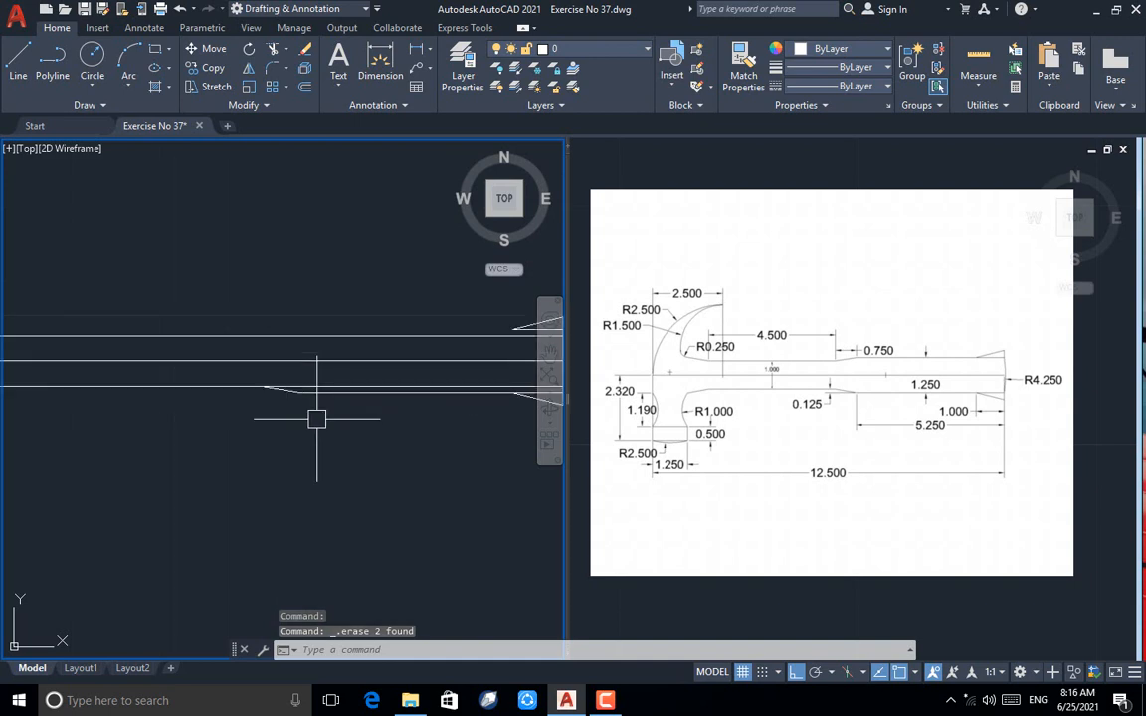
left_click(200, 387)
key("Delete")
scroll(422, 378, "down", 4)
scroll(331, 383, "up", 2)
Draw a 4.5 horizontal line leftward from the left end of the sloped line
type("l")
key("Return")
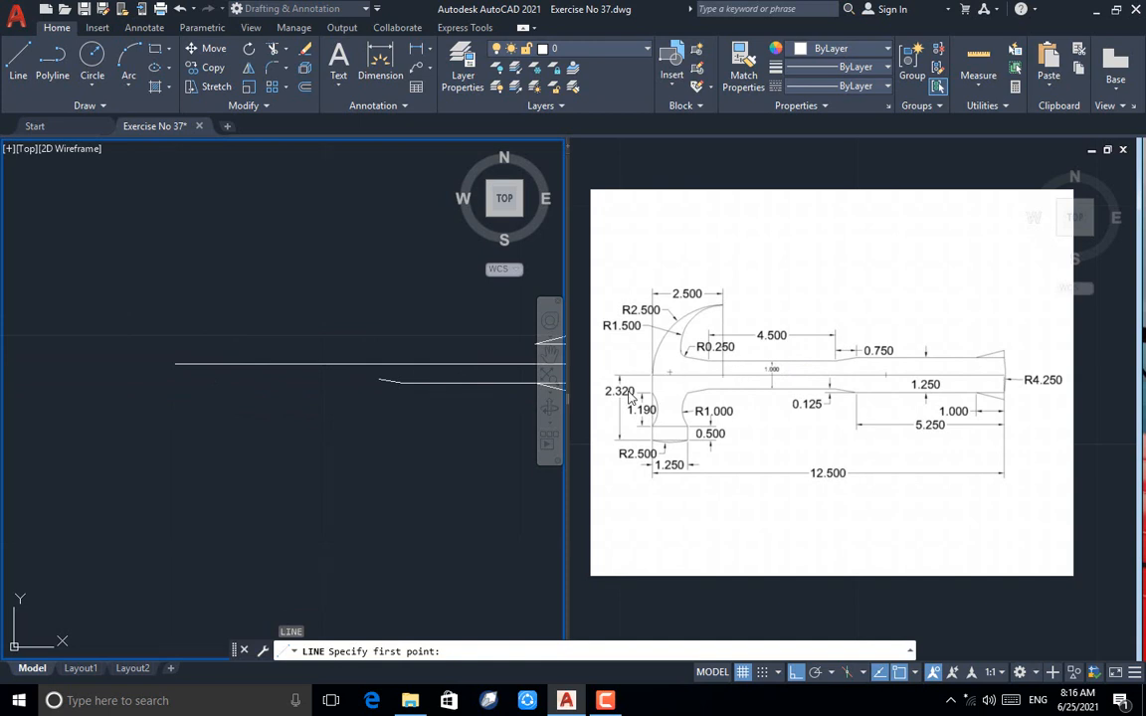
left_click(378, 379)
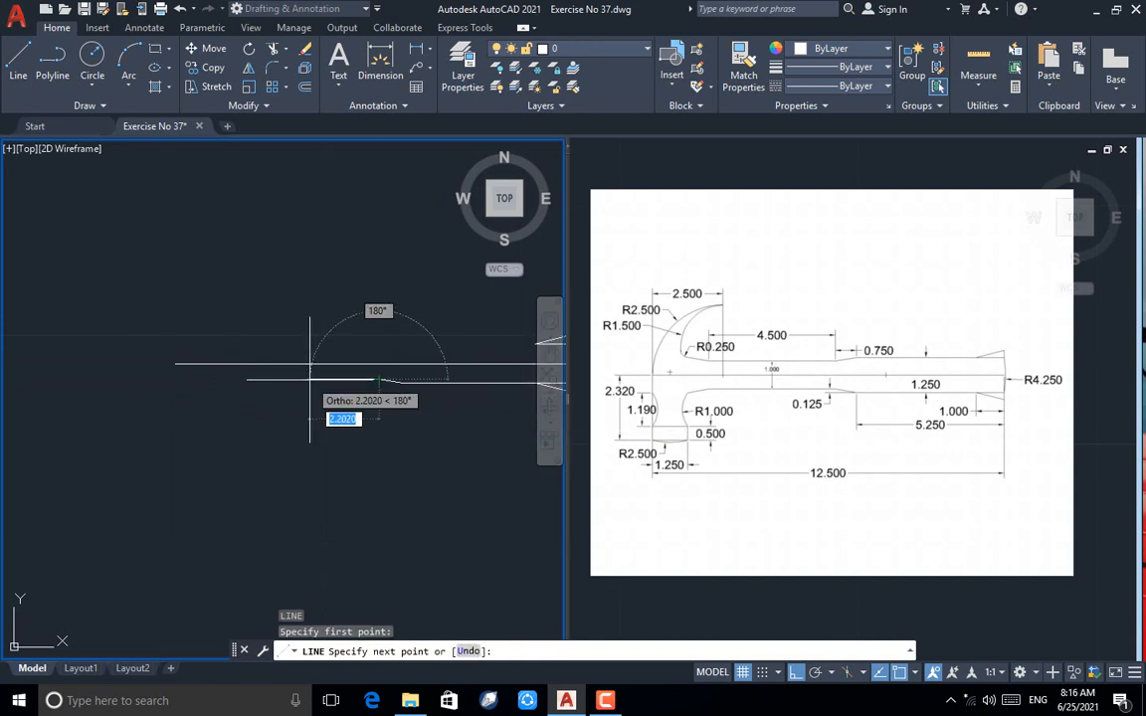
type("4.")
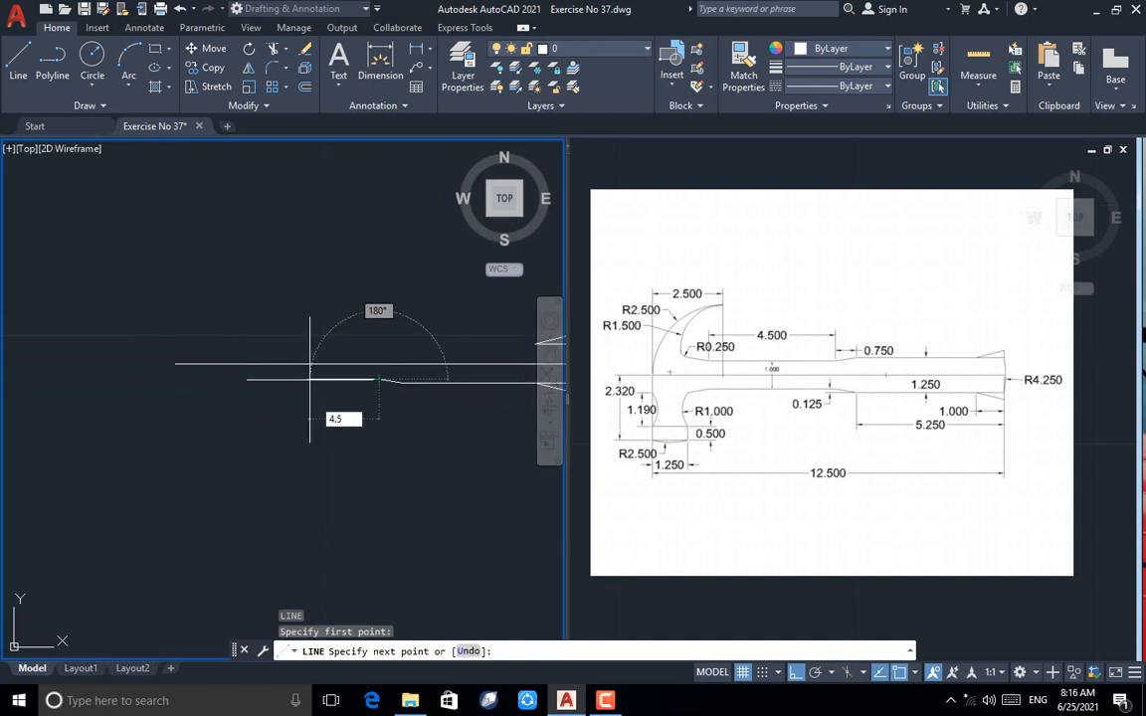
type("5")
key("Return")
key("Return")
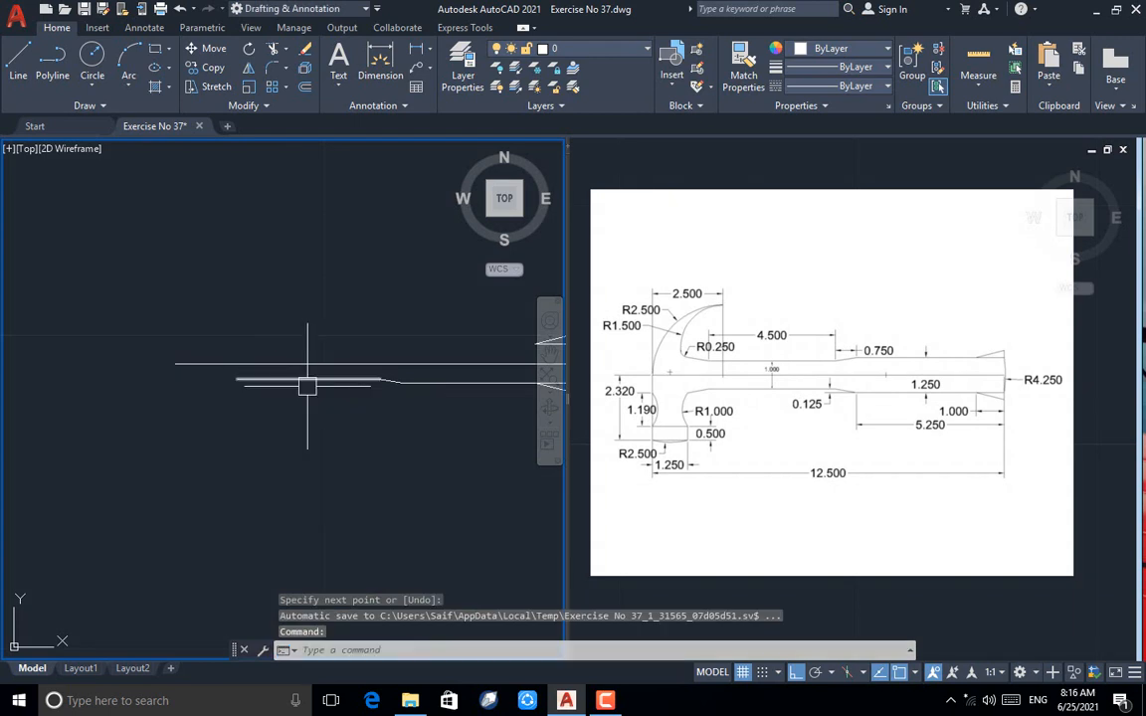
Mirror the lower handle edge, made of both horizontal lines and the slope, about the centerline, keeping the original
scroll(307, 386, "up", 2)
left_click(463, 355)
left_click(243, 431)
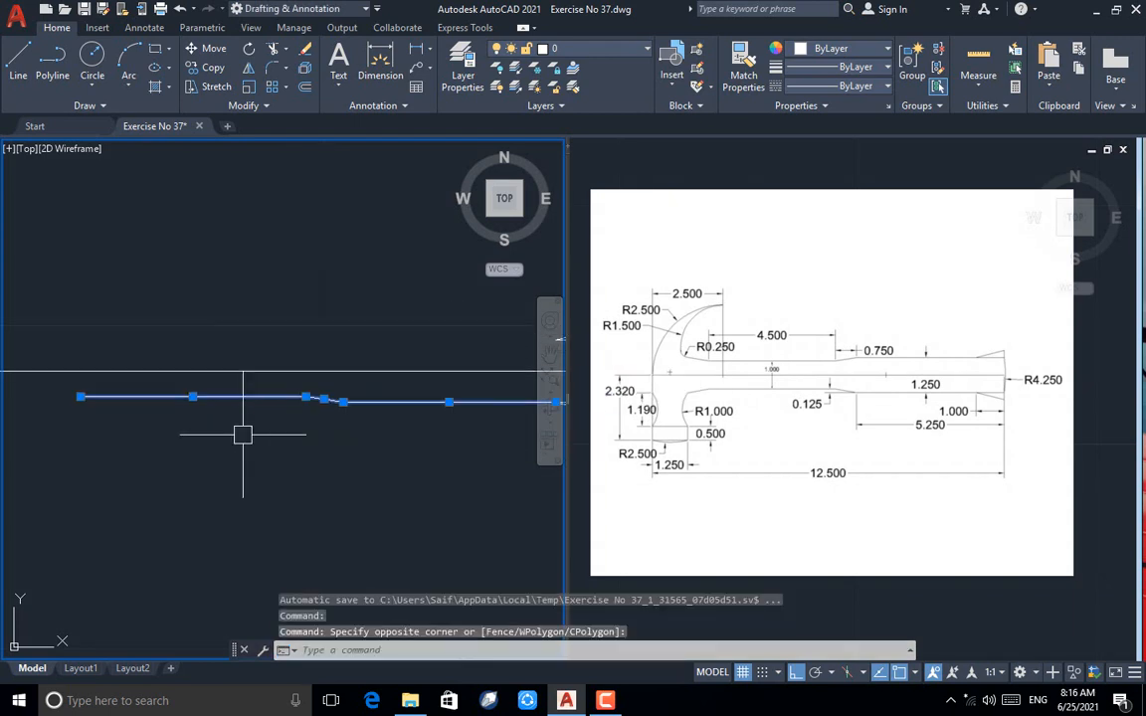
scroll(243, 435, "down", 2)
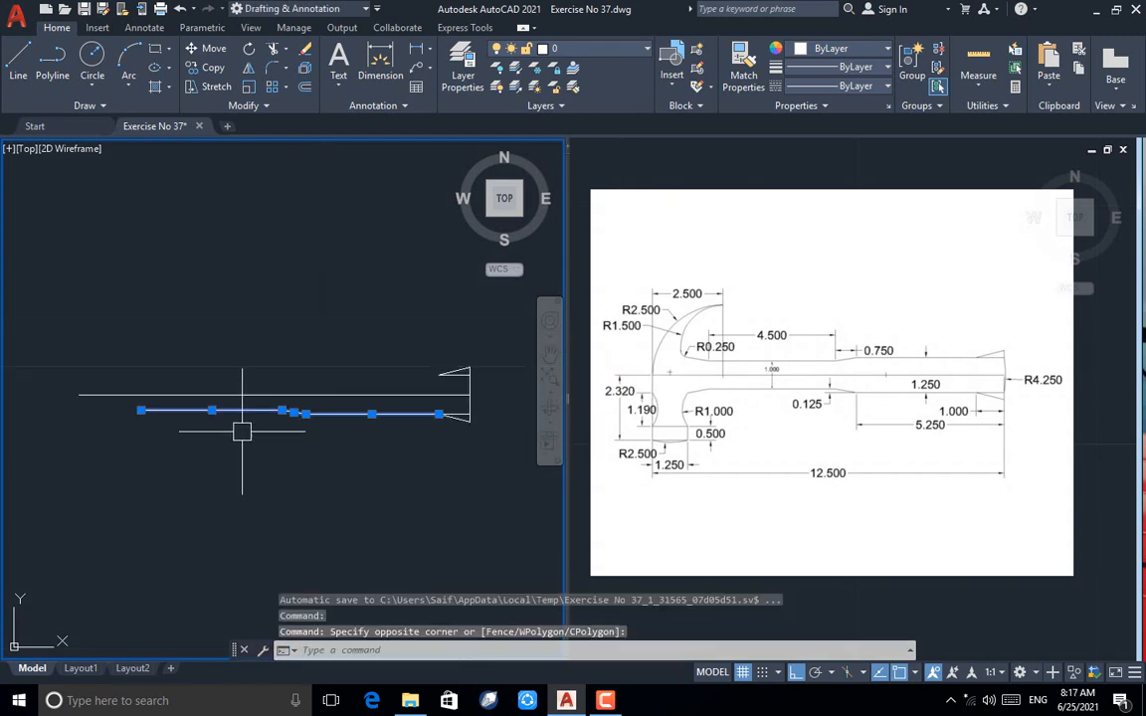
left_click(249, 69)
scroll(303, 384, "up", 2)
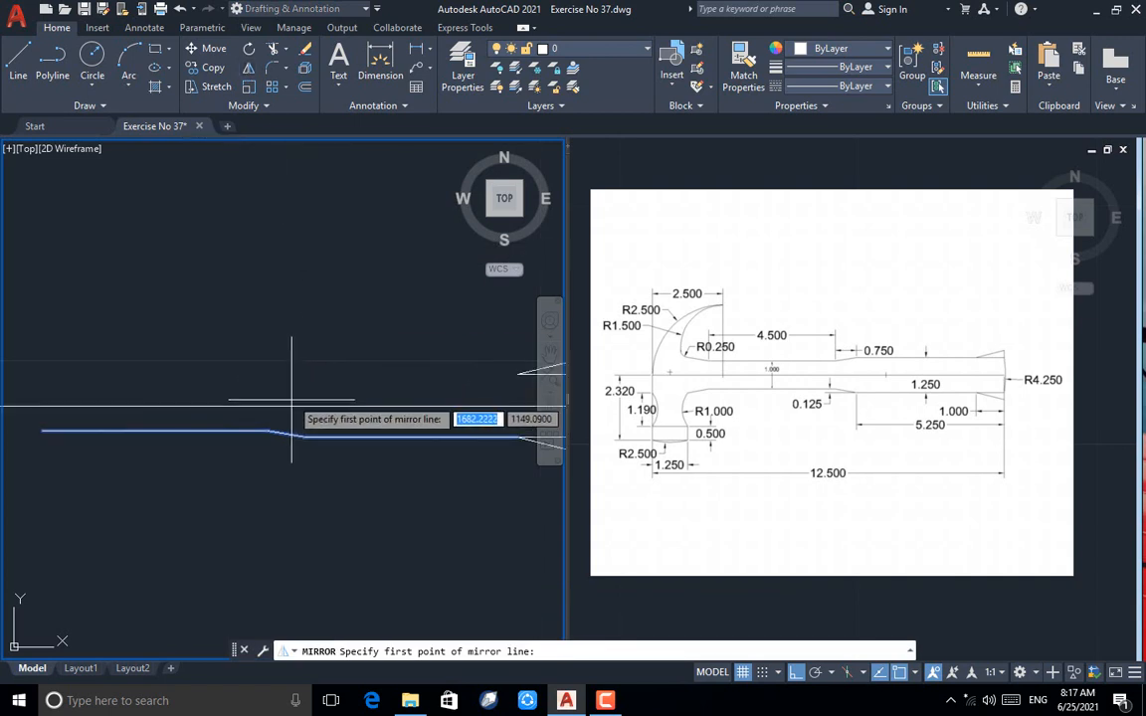
left_click(288, 406)
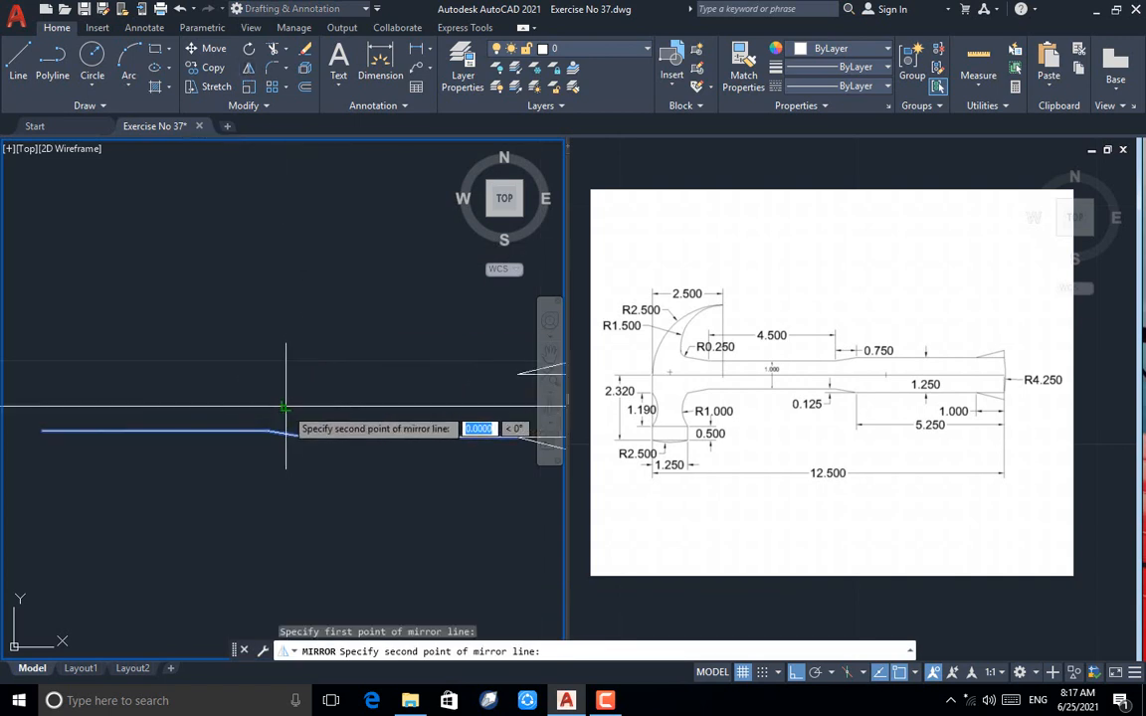
left_click(354, 406)
key("Return")
scroll(371, 328, "down", 2)
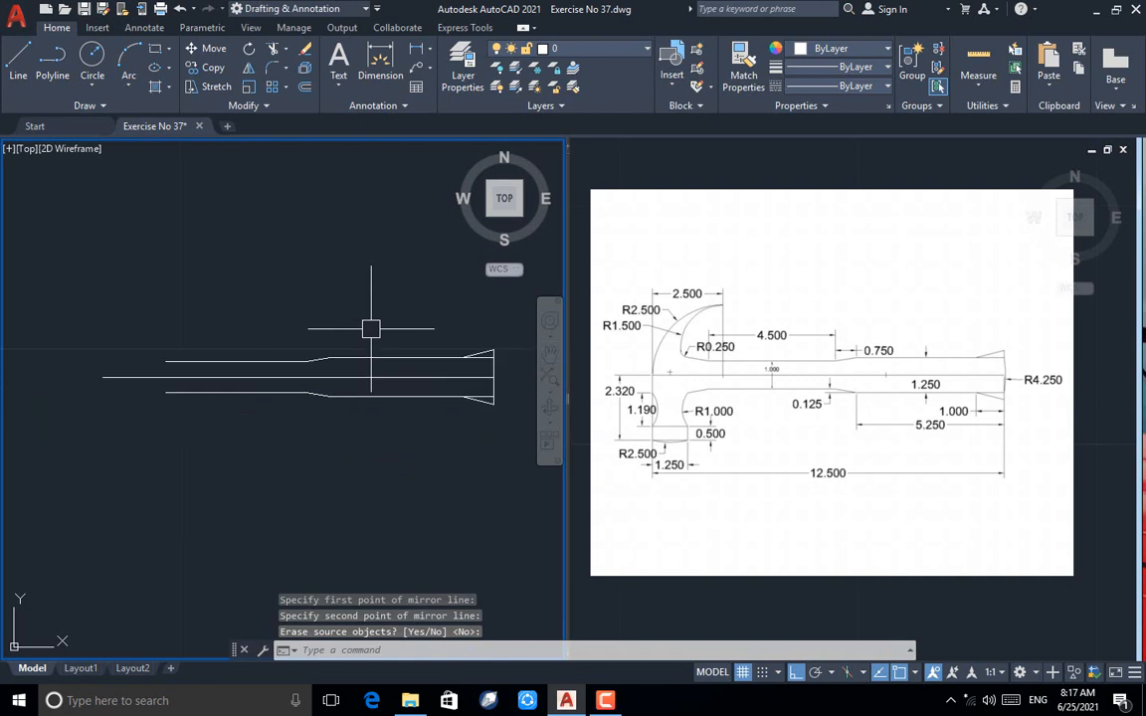
Draw a 2.320 vertical line downward from the left end of the centerline for the hammer head
scroll(495, 401, "down", 2)
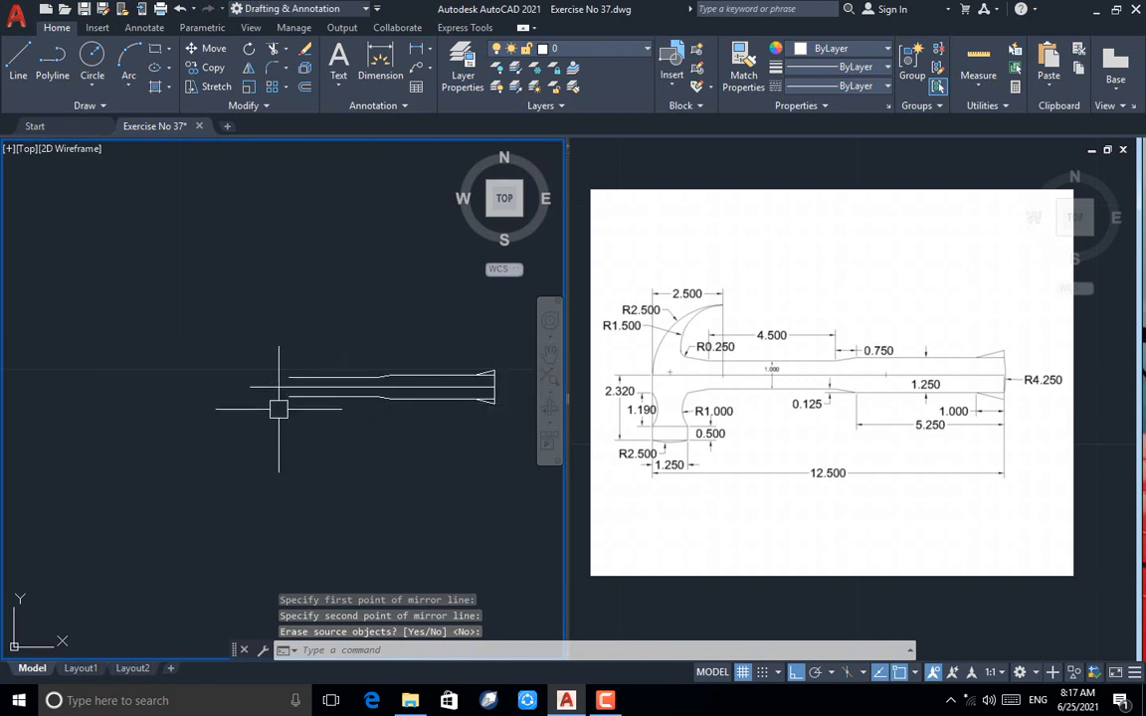
scroll(359, 428, "down", 1)
scroll(318, 428, "up", 1)
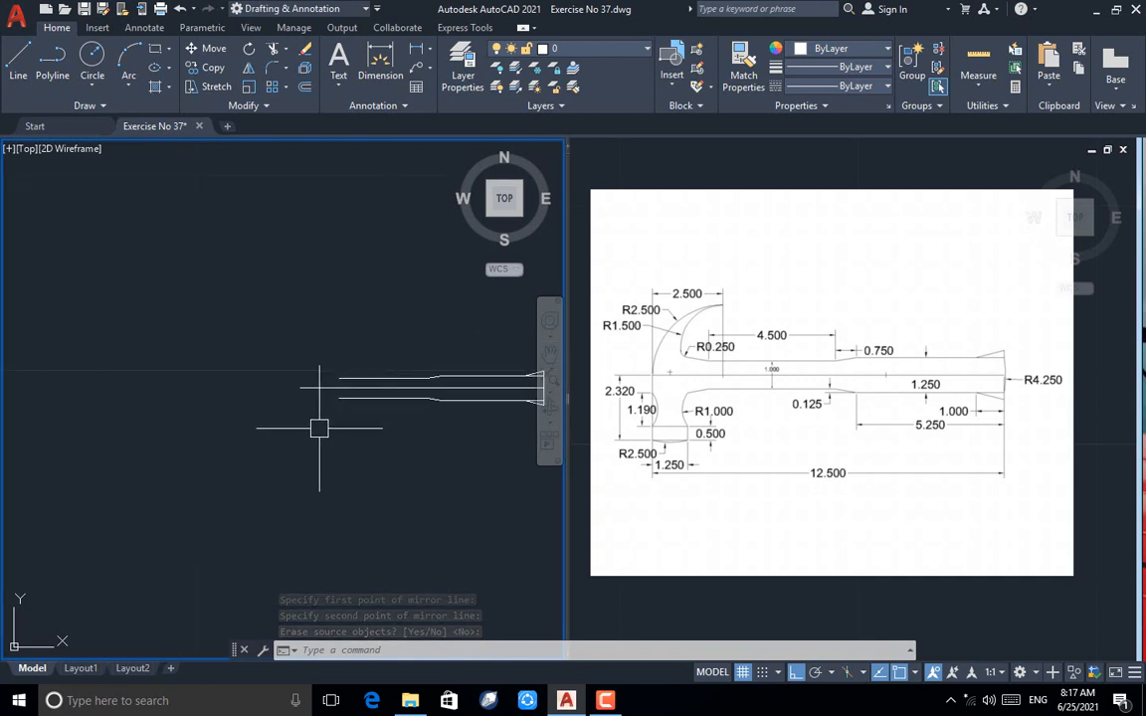
scroll(363, 477, "up", 1)
type("l")
key("Return")
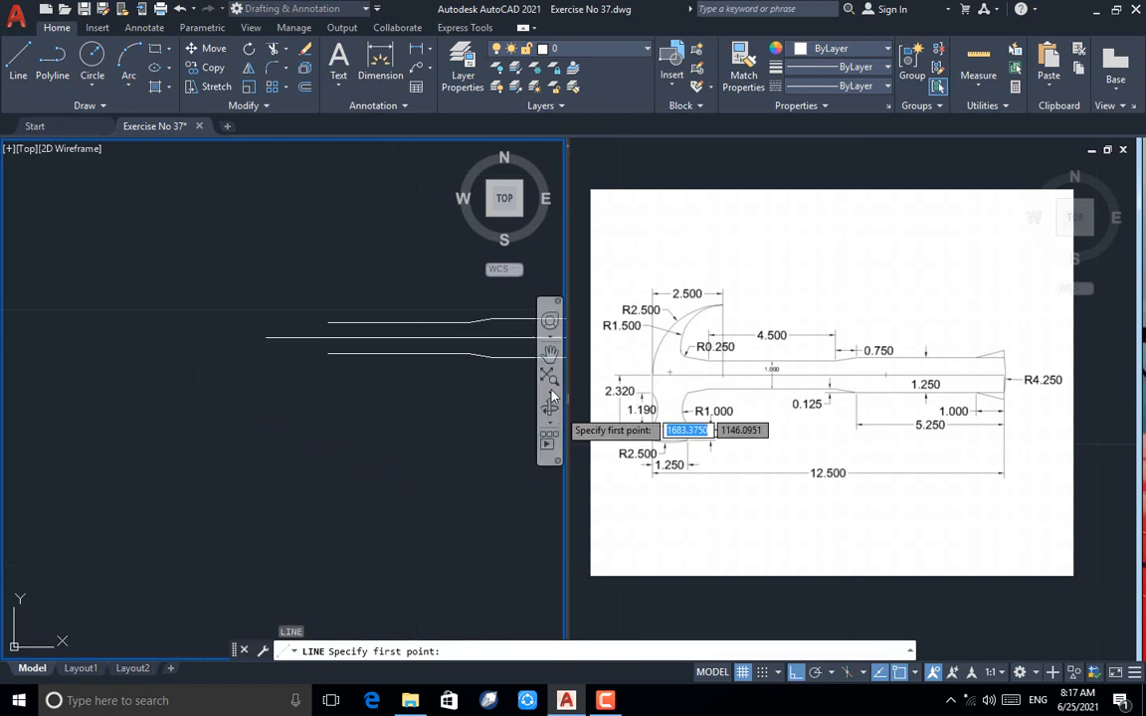
left_click(266, 338)
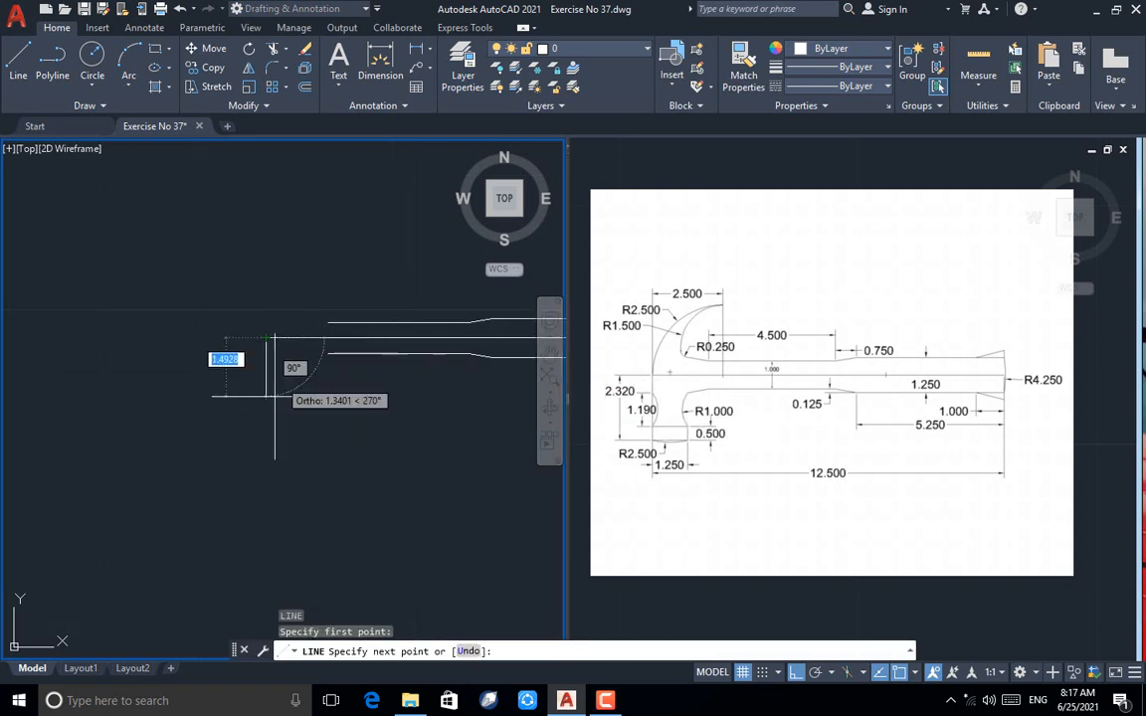
type("2.")
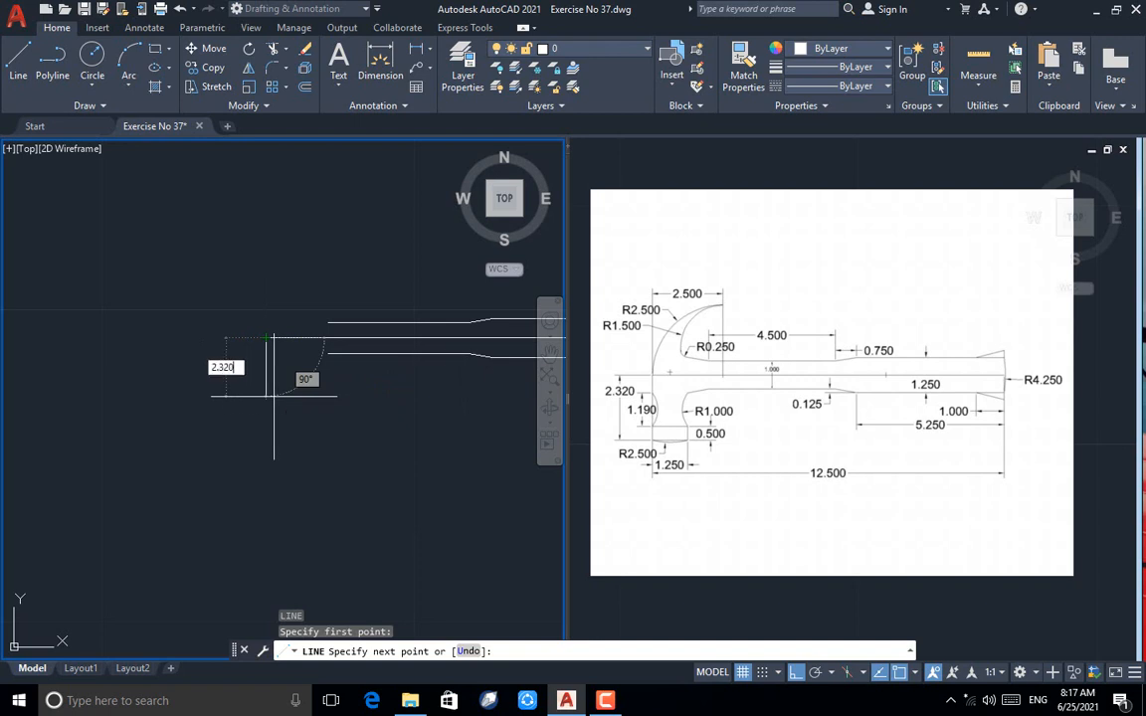
type("320")
key("Return")
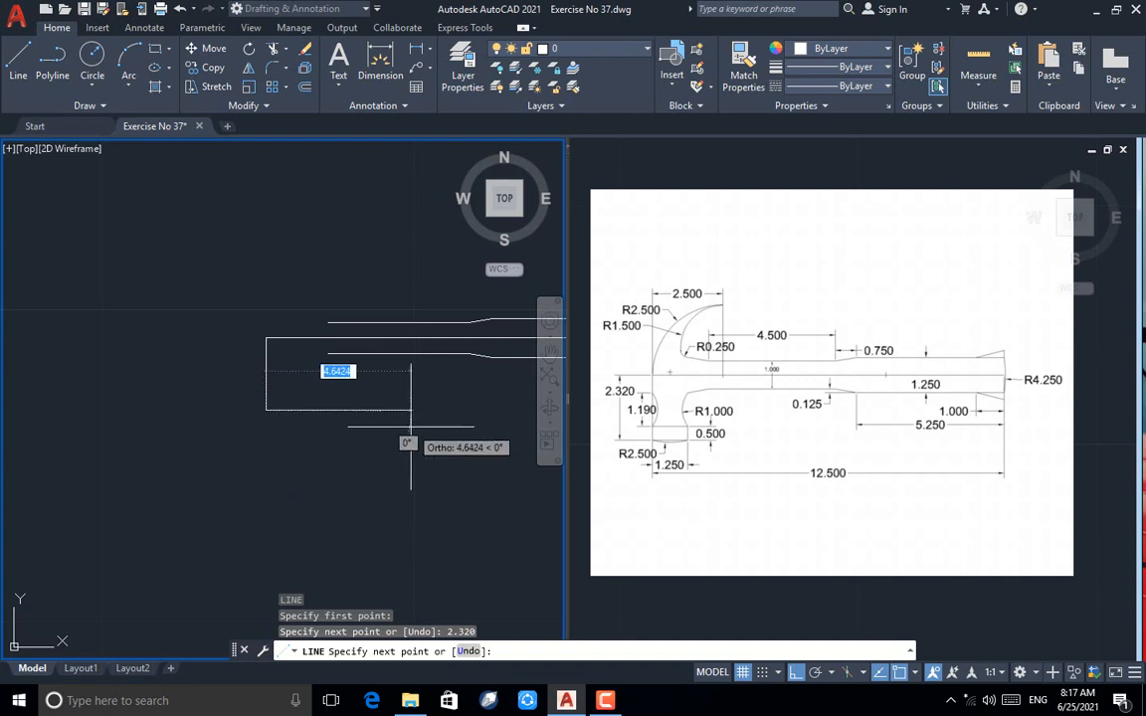
Continue the line 1.25 rightward, 0.5 upward and 1.25 back leftward to form the hammer face rectangle
type("1.")
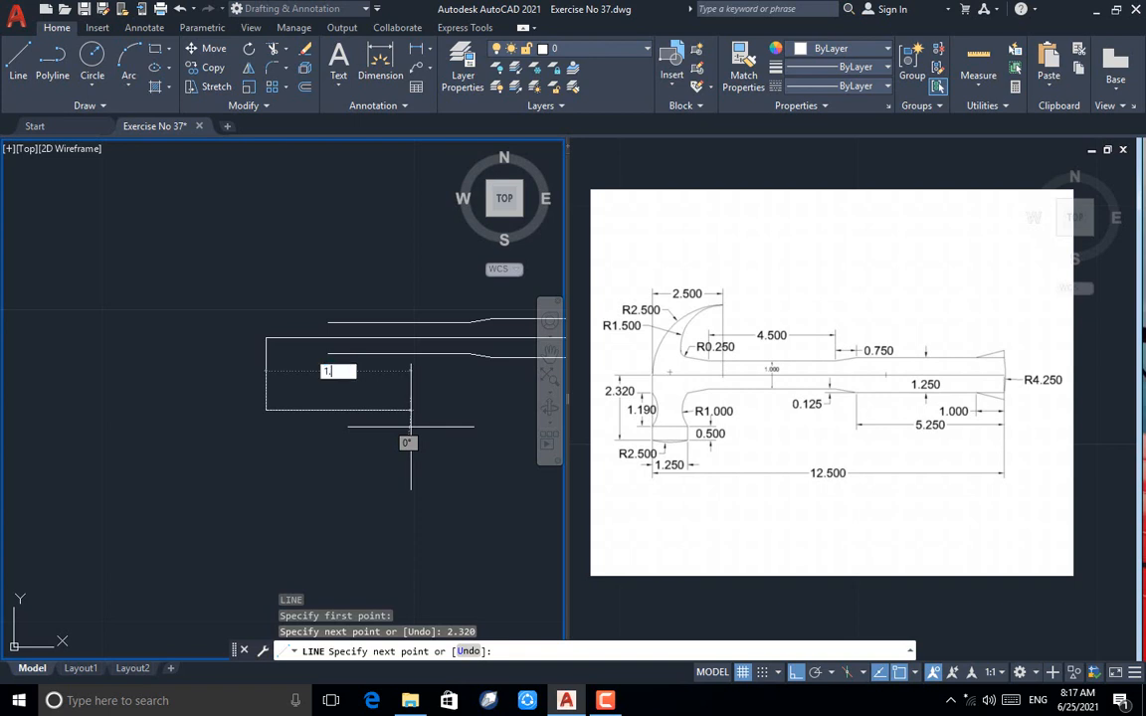
type("25")
key("Return")
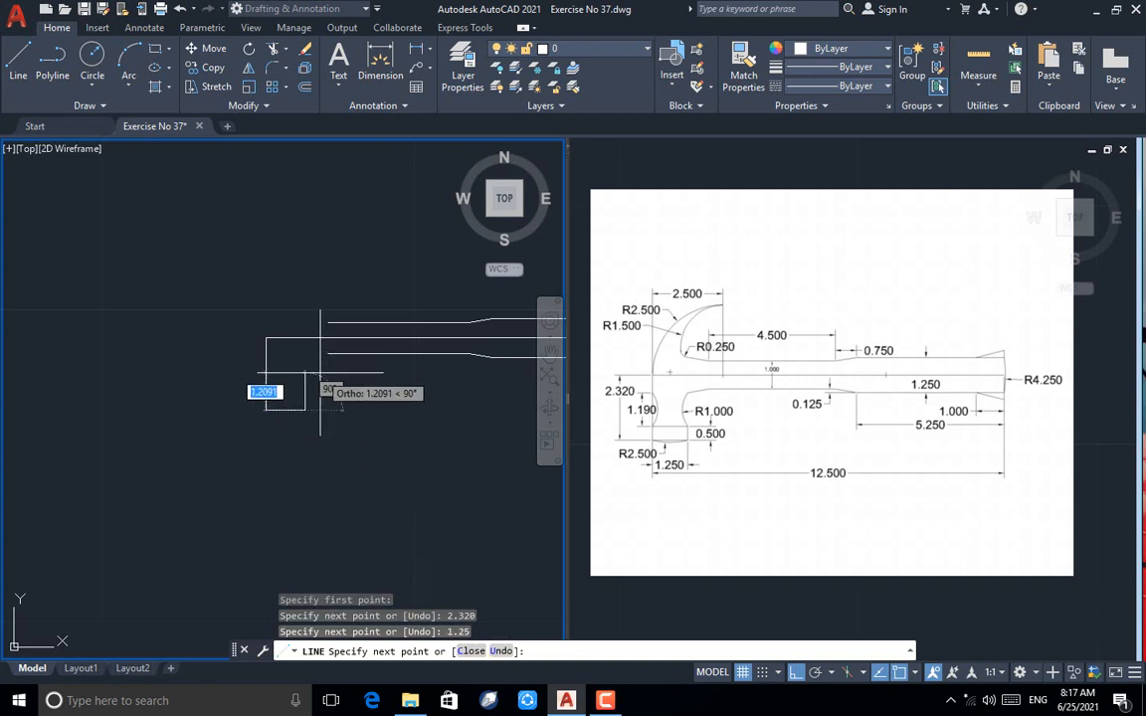
type("0.")
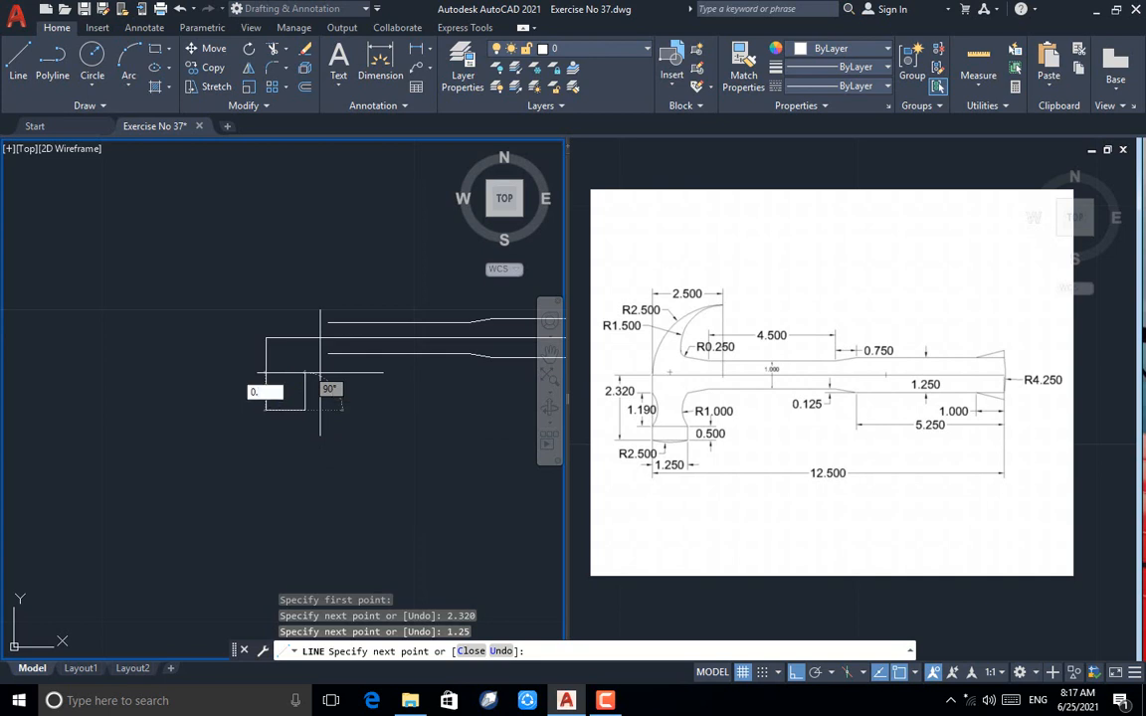
type("5")
key("Return")
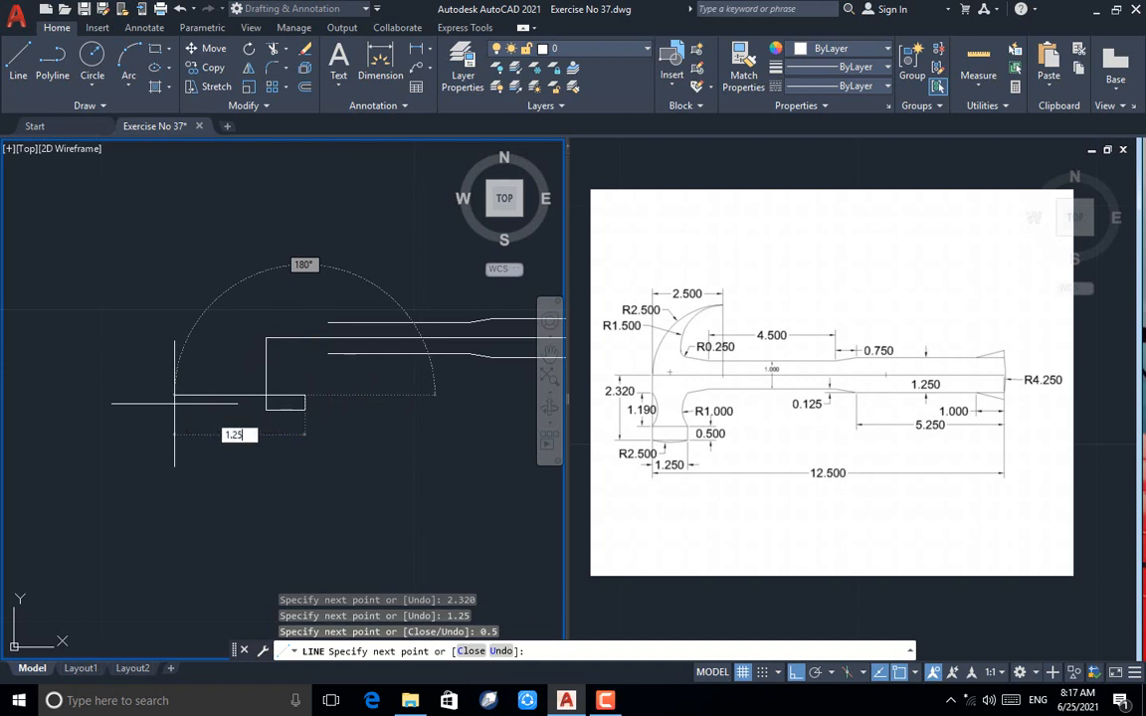
type("1.25")
key("Return")
key("Return")
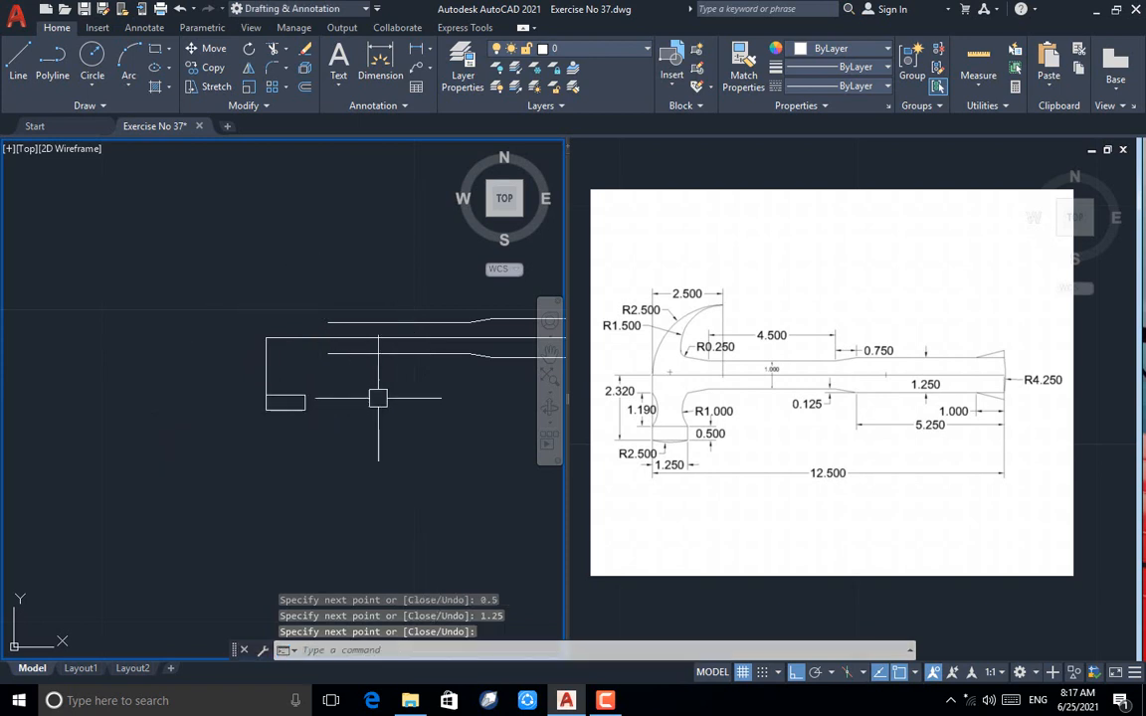
scroll(374, 395, "up", 1)
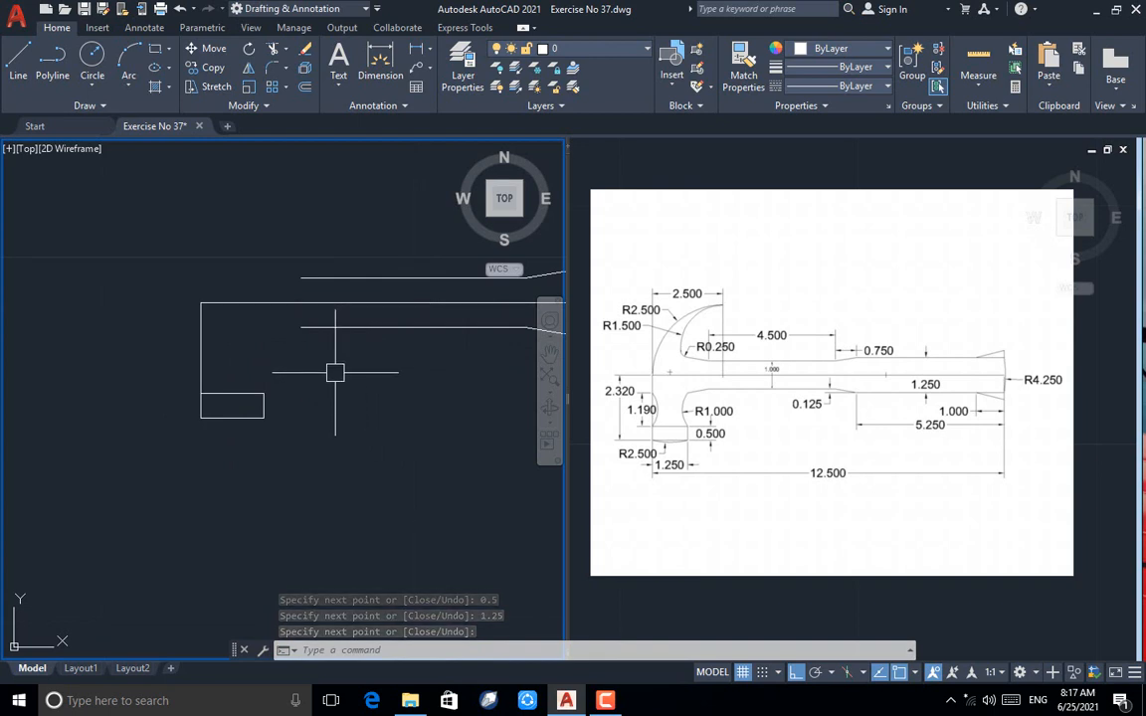
Erase the long vertical line between the centerline's left end and the hammer face rectangle's lower-left corner
type("L")
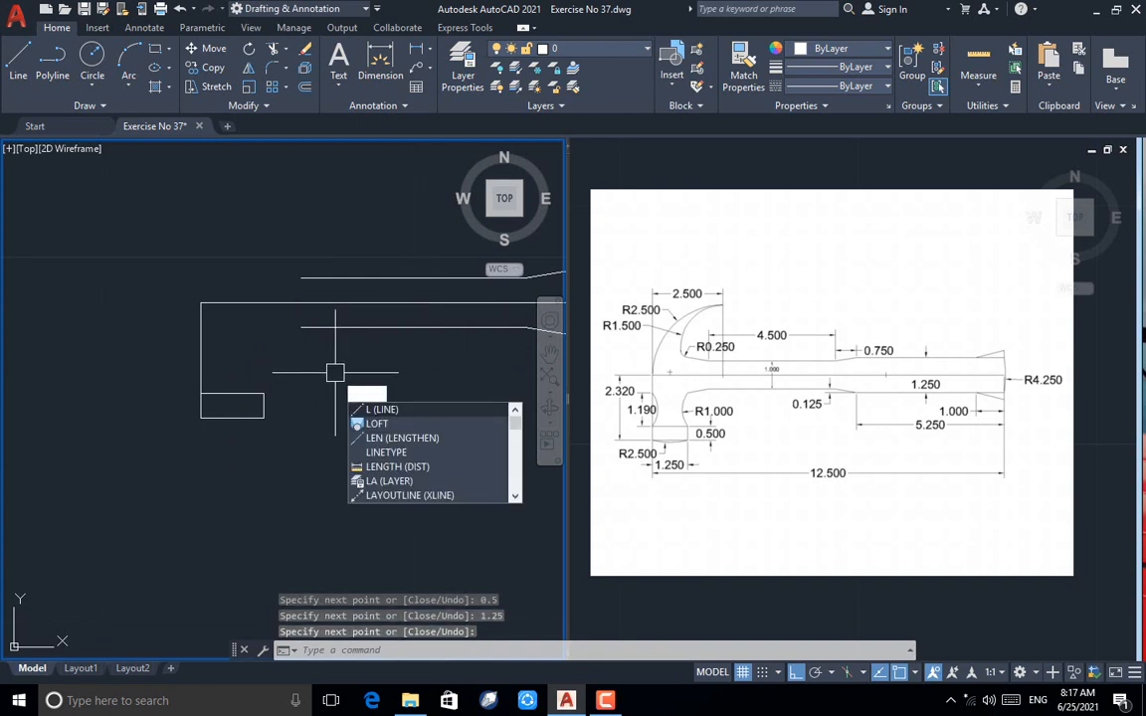
key("Escape")
left_click(201, 335)
key("Delete")
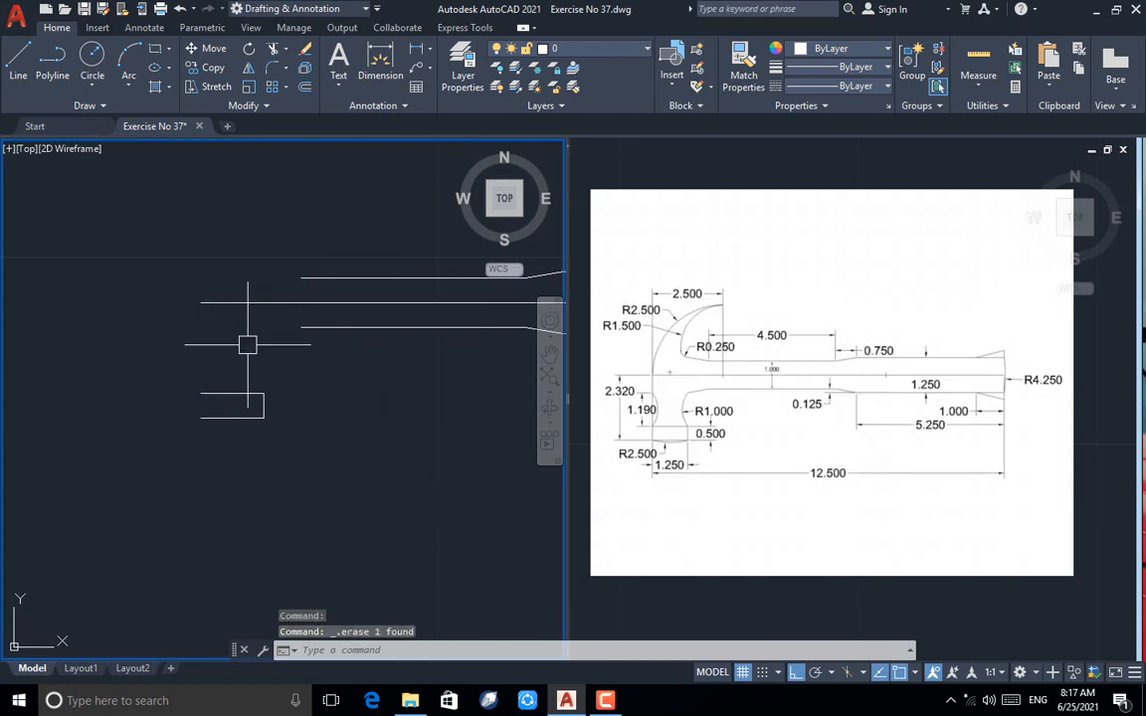
Draw a 1.190 vertical line upward from the upper-left corner of the hammer face rectangle
type("l")
key("Return")
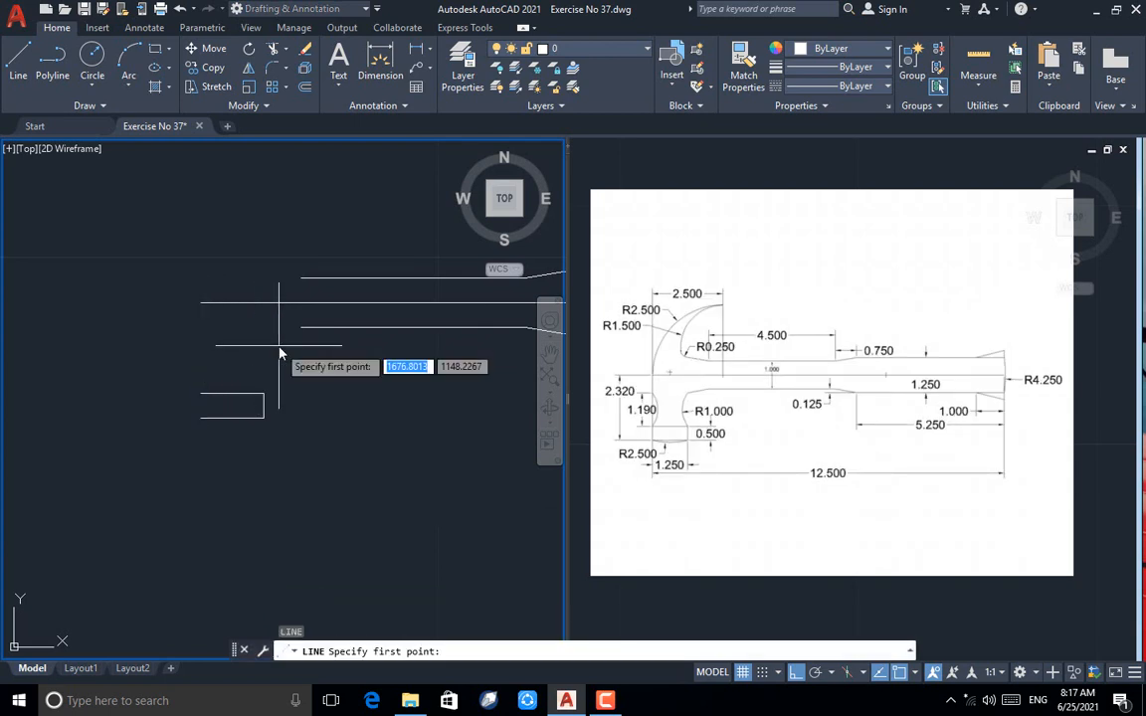
left_click(200, 394)
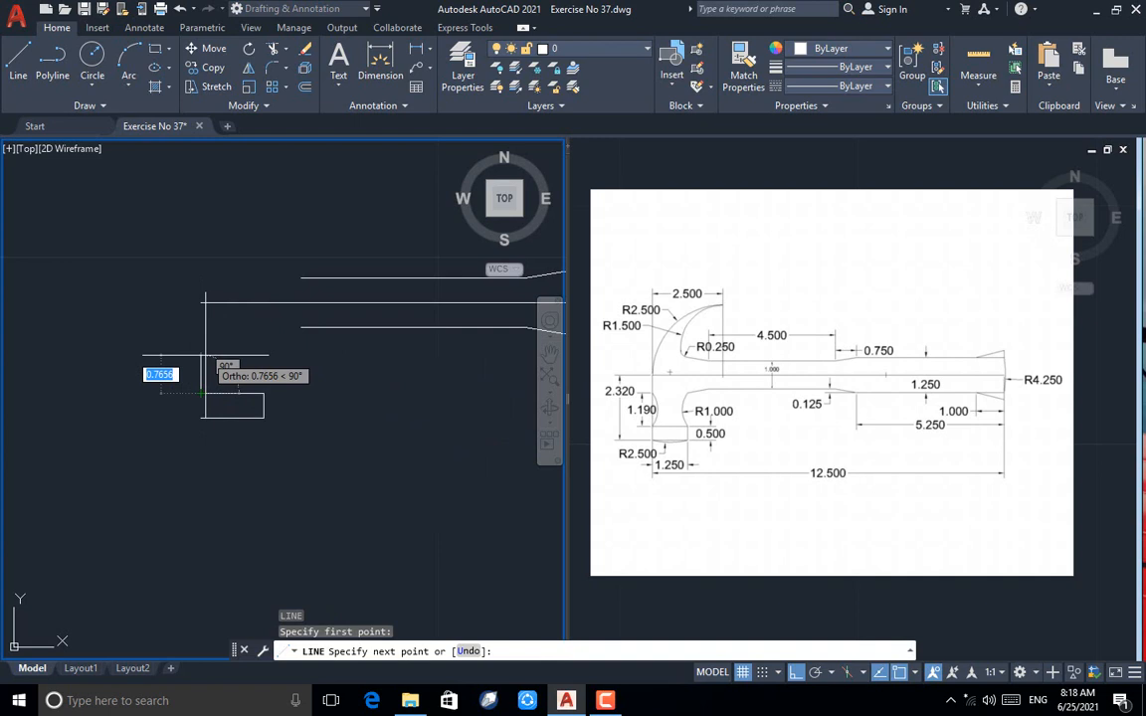
type("1.190")
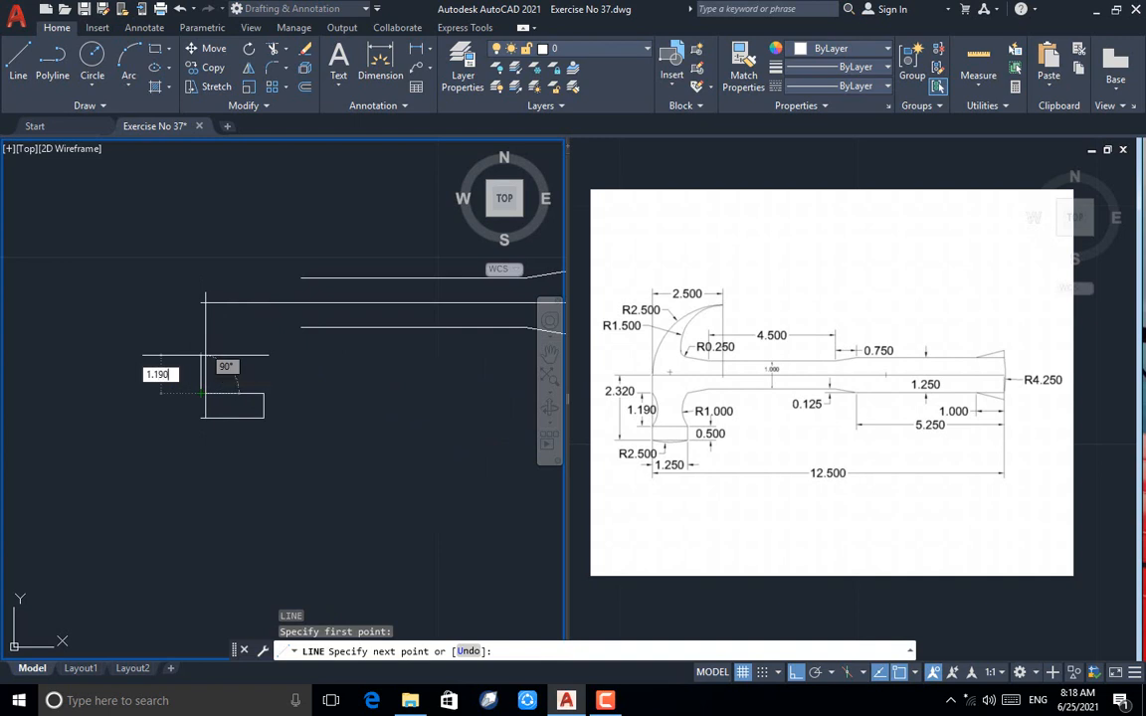
key("Return")
key("Return")
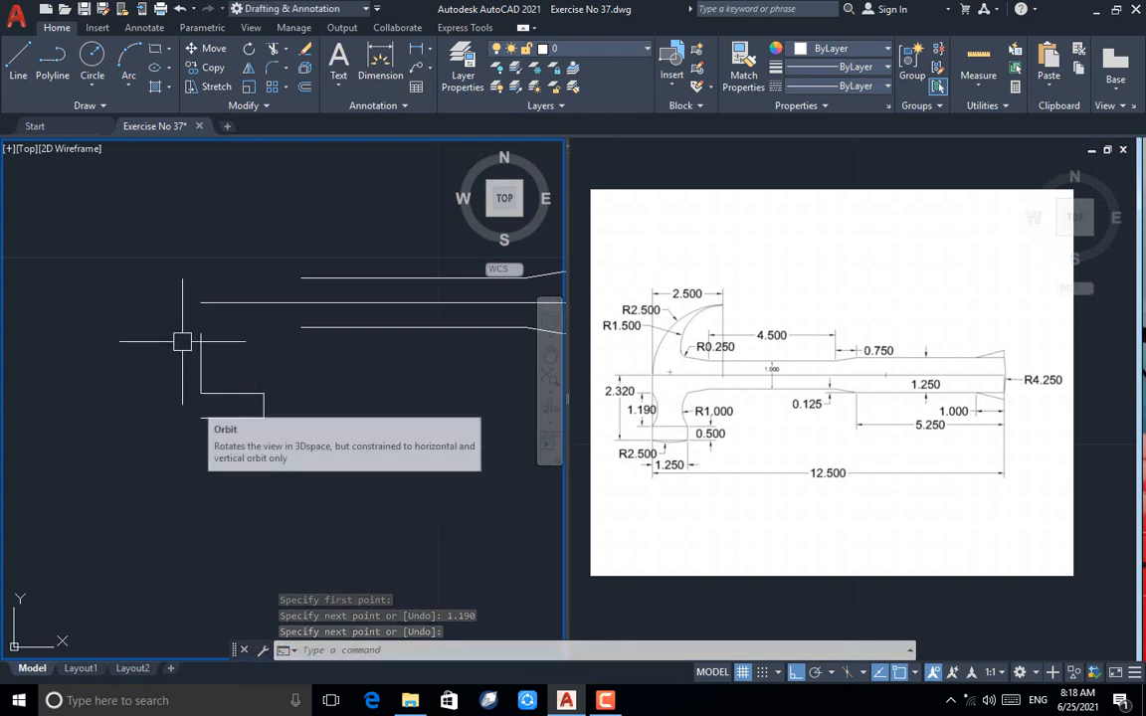
Draw a short vertical line connecting the top of the 1.190 line to the left end of the centerline
type("l")
key("Return")
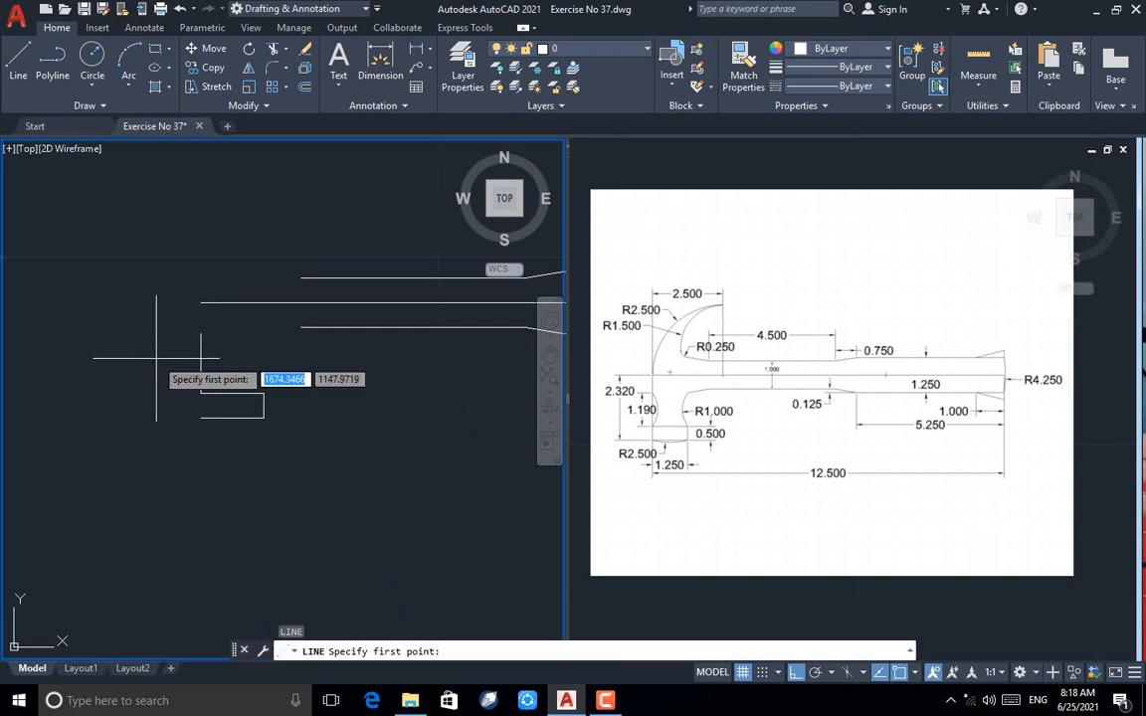
left_click(200, 332)
left_click(201, 302)
key("Return")
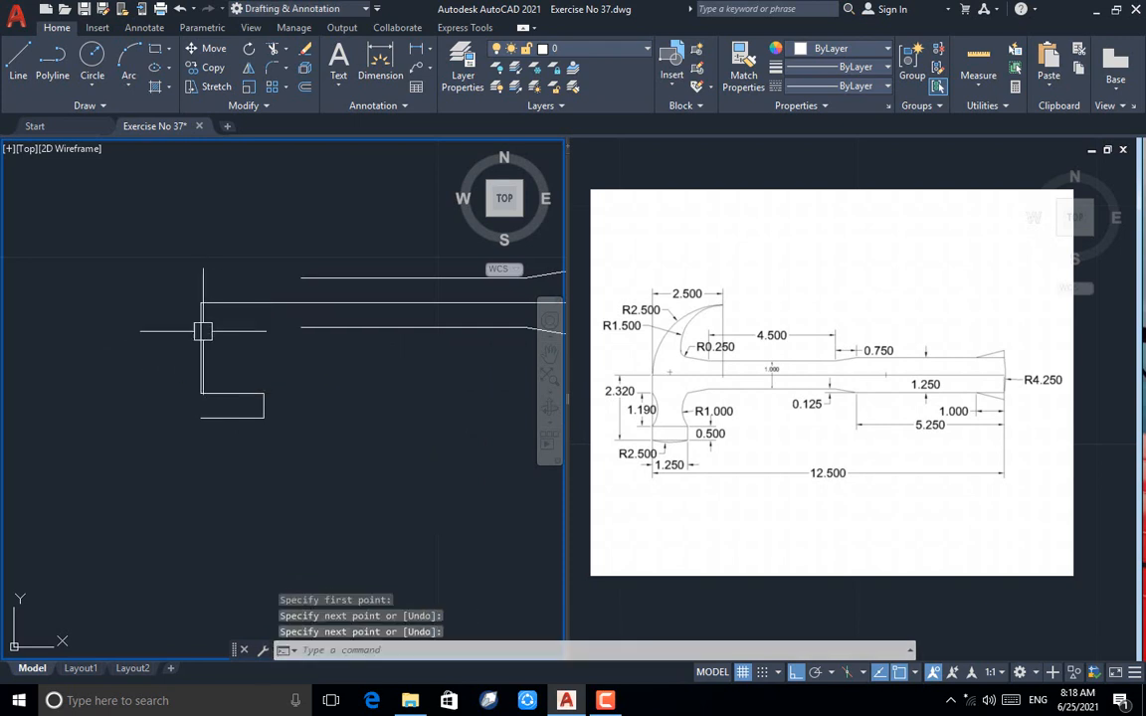
Close the left side of the hammer face rectangle with a vertical line between its two left corners
key("Return")
left_click(201, 418)
left_click(201, 394)
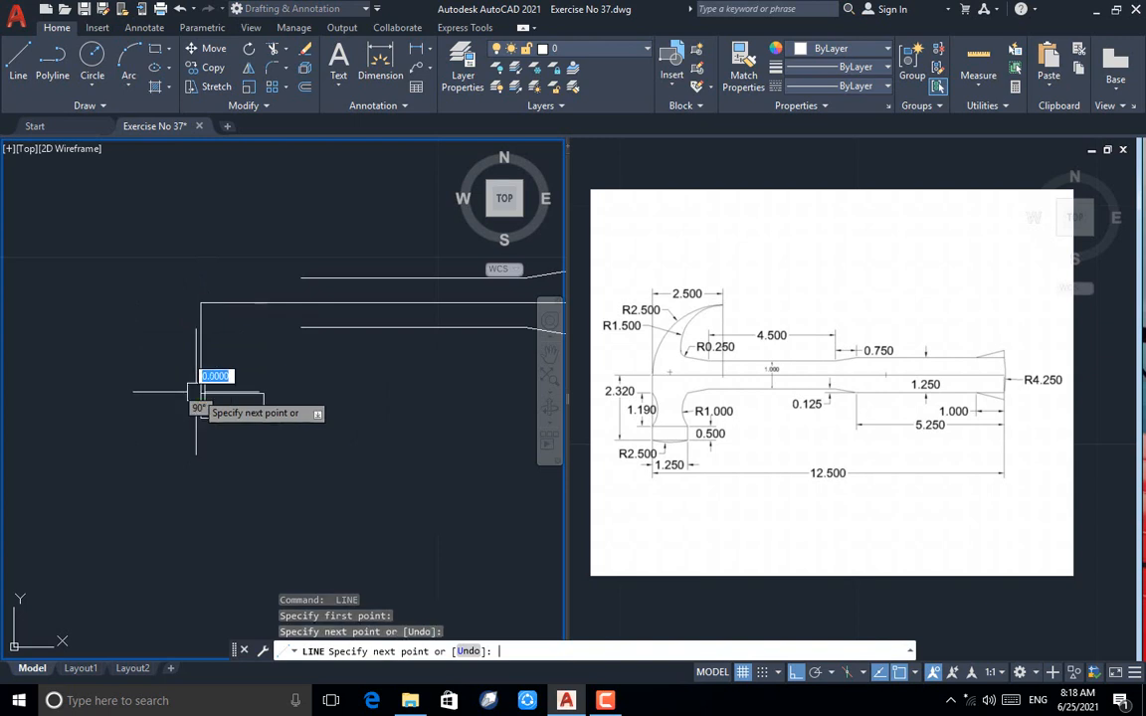
key("Return")
Replace the 1.190 vertical line with a start-end-radius arc of radius 1 between its endpoints, bulging inward into the neck
left_click(203, 352)
key("Delete")
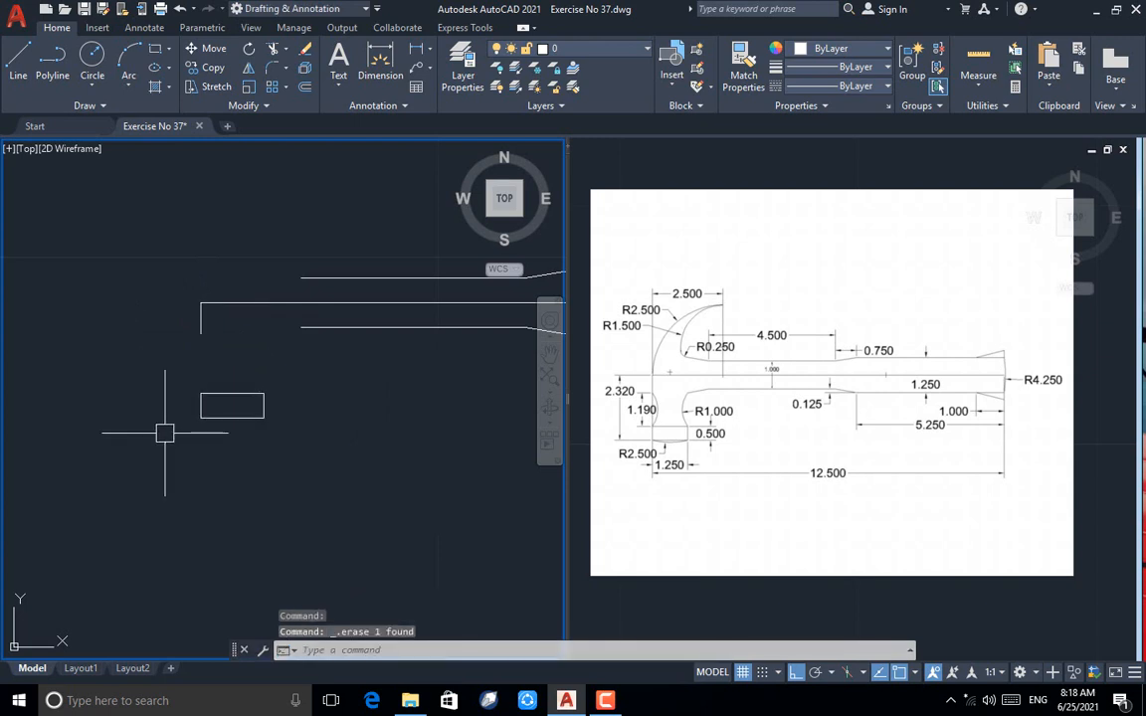
left_click(130, 90)
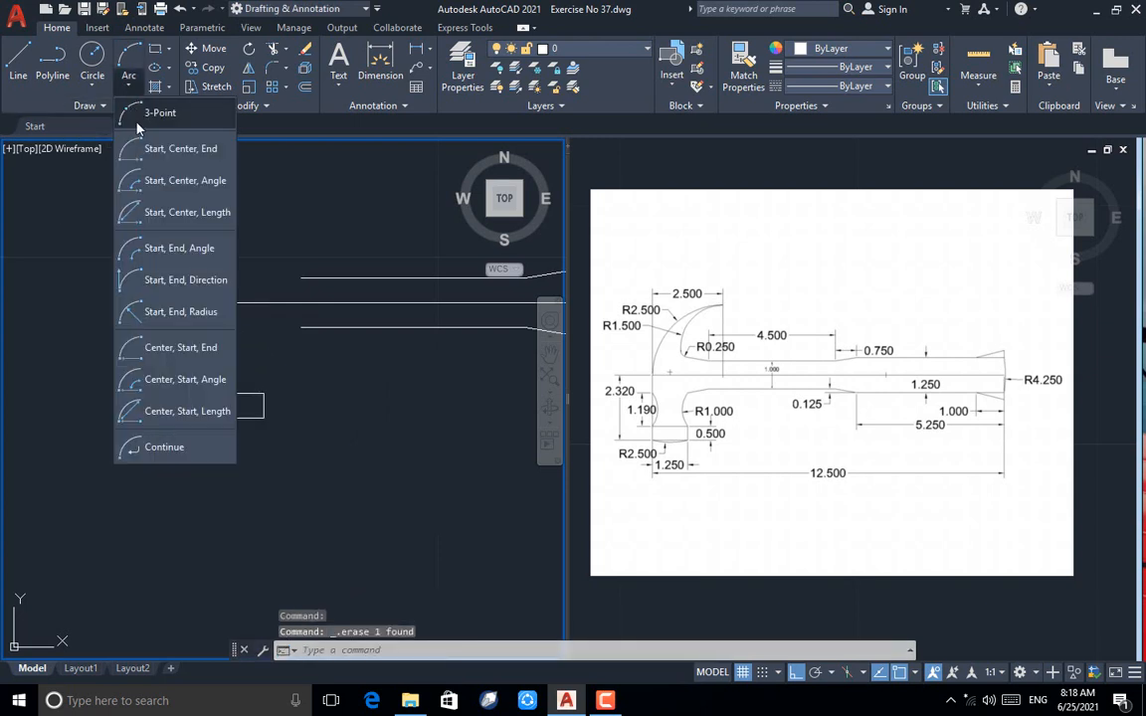
left_click(147, 281)
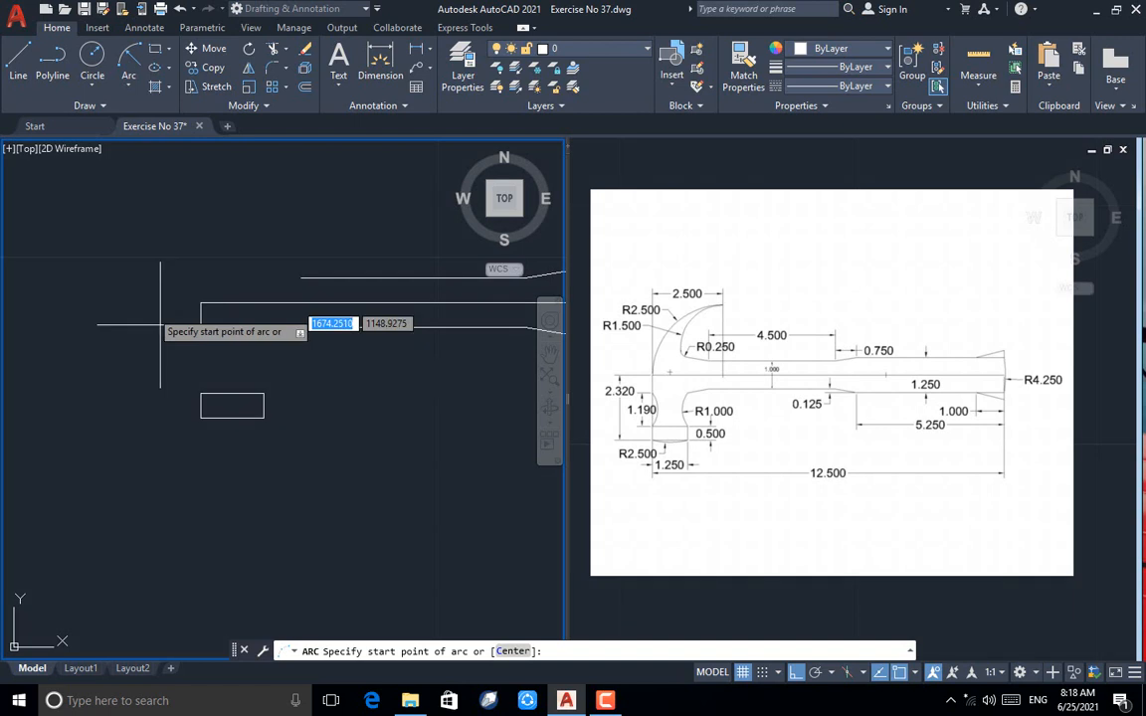
left_click(200, 395)
left_click(200, 330)
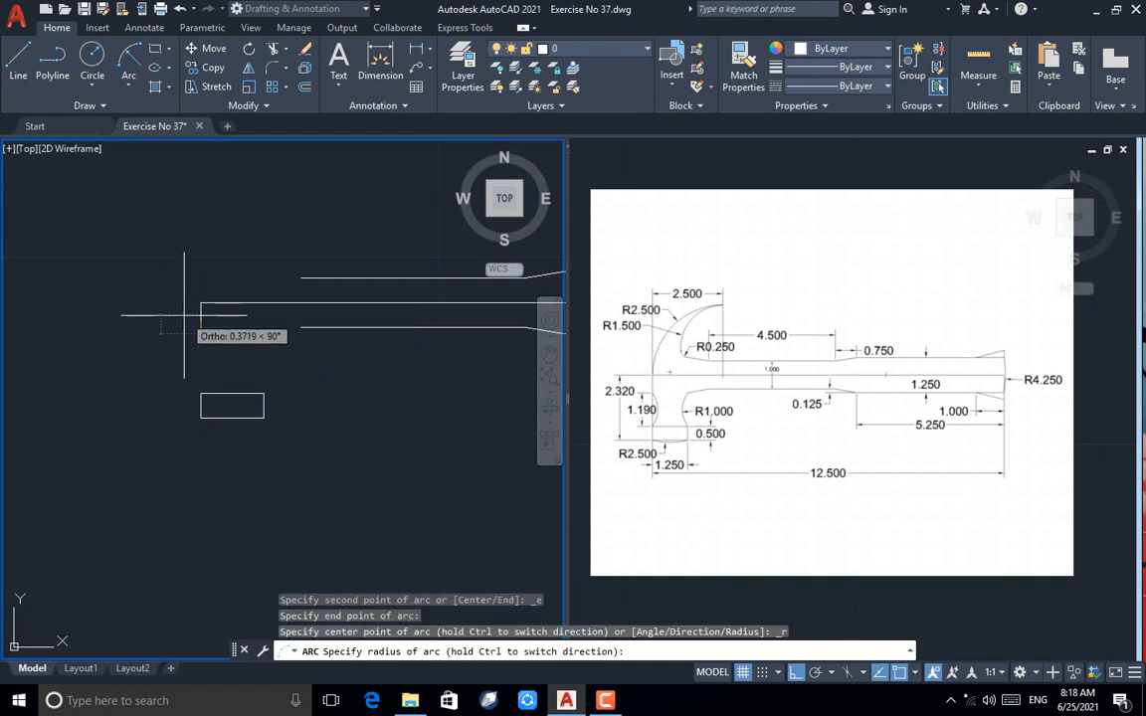
type("1")
key("Return")
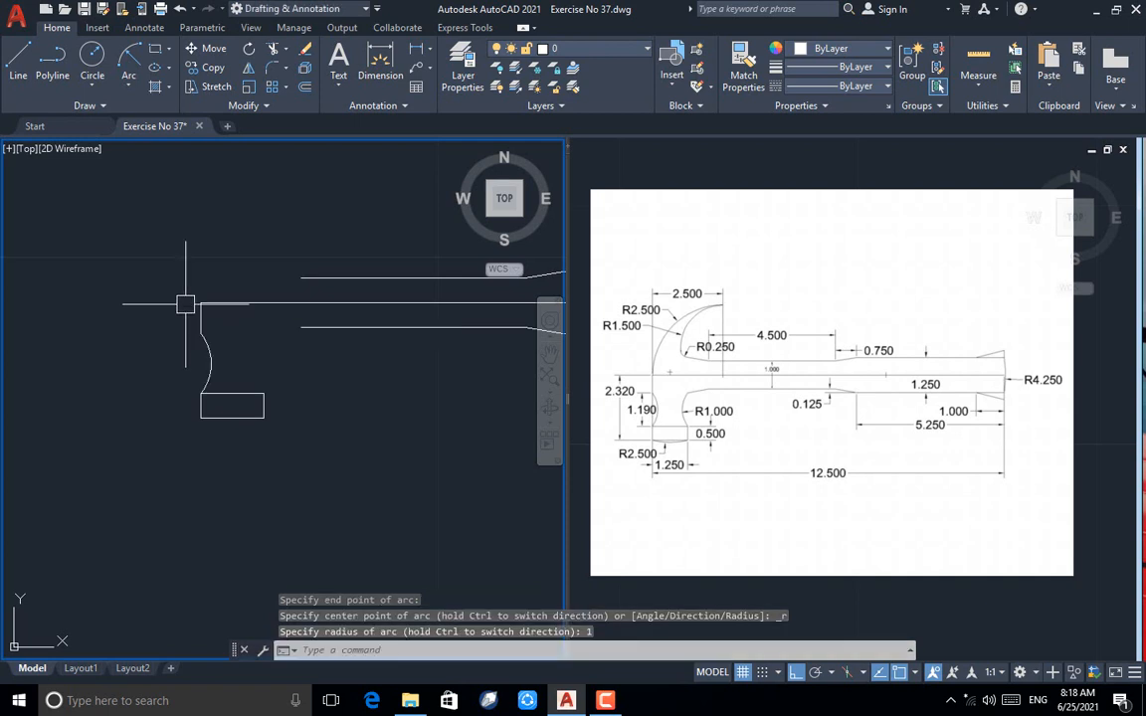
Mirror the radius 1 neck arc about the vertical midline of the face rectangle, keeping the original
left_click(207, 368)
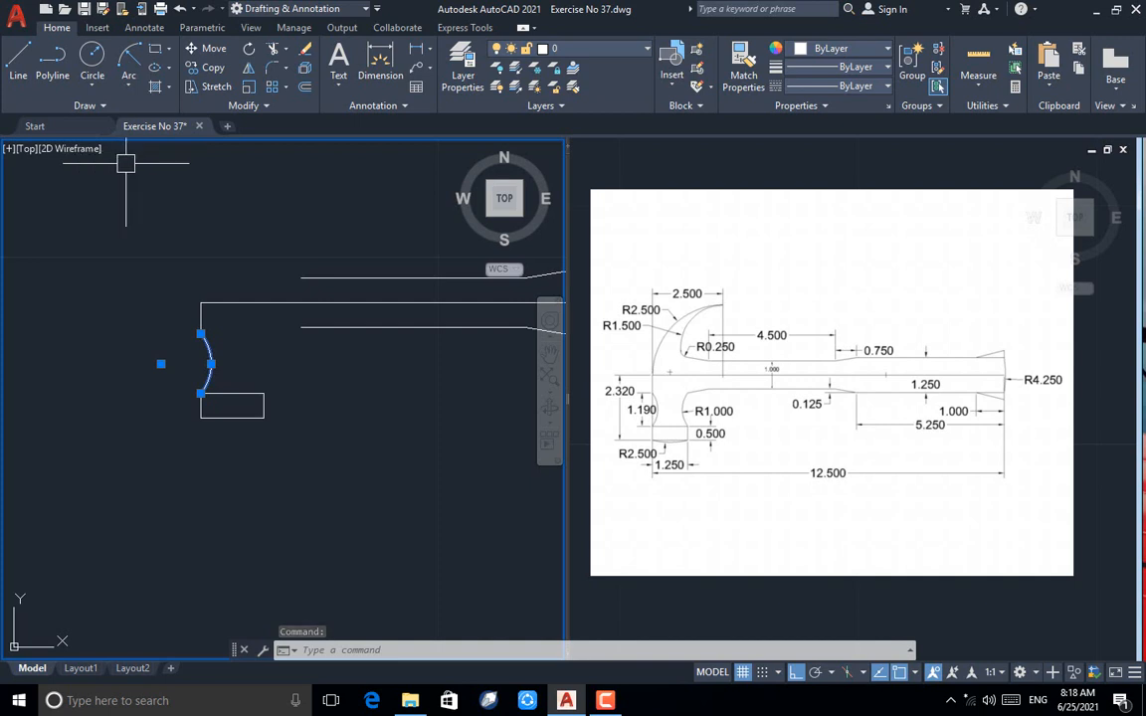
left_click(248, 74)
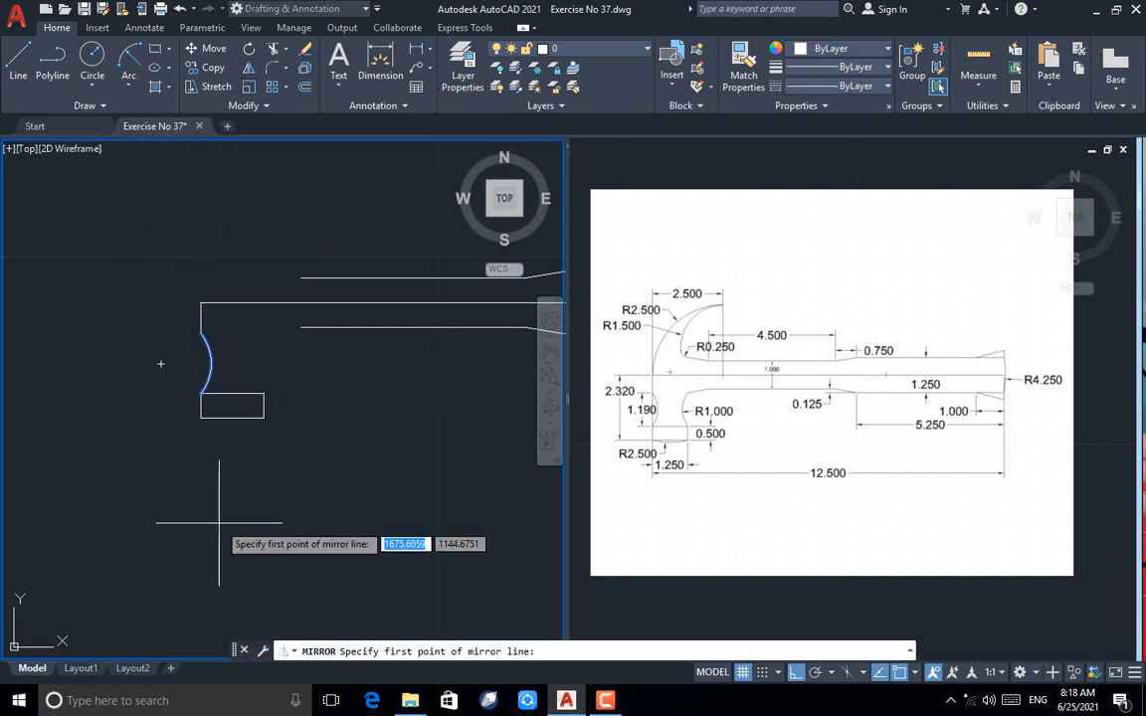
left_click(233, 401)
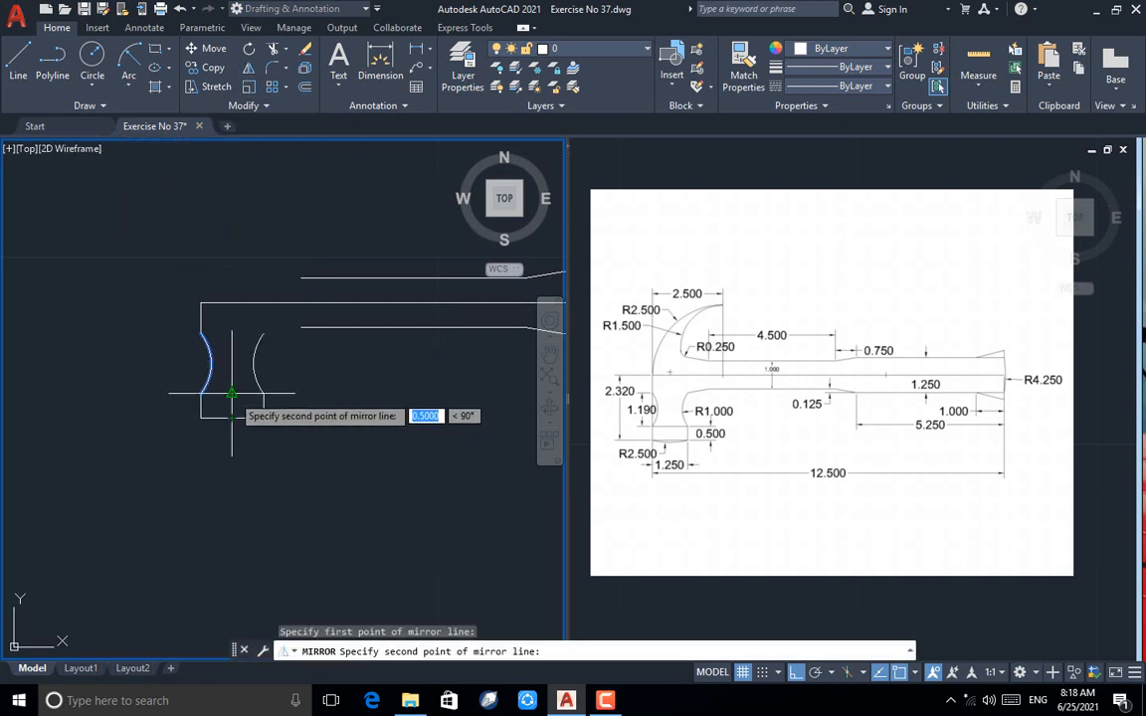
left_click(233, 398)
key("Return")
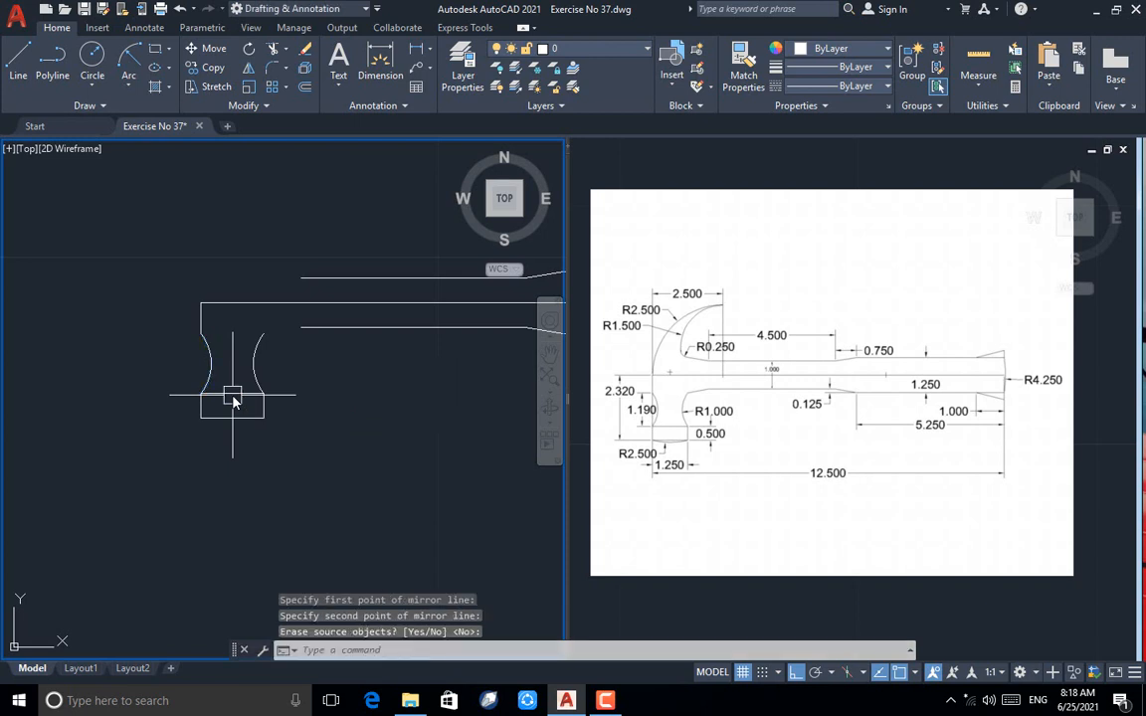
Draw a sloped line from the upper end of the mirrored neck arc to the left end of the lower handle edge
scroll(284, 325, "up", 2)
type("l")
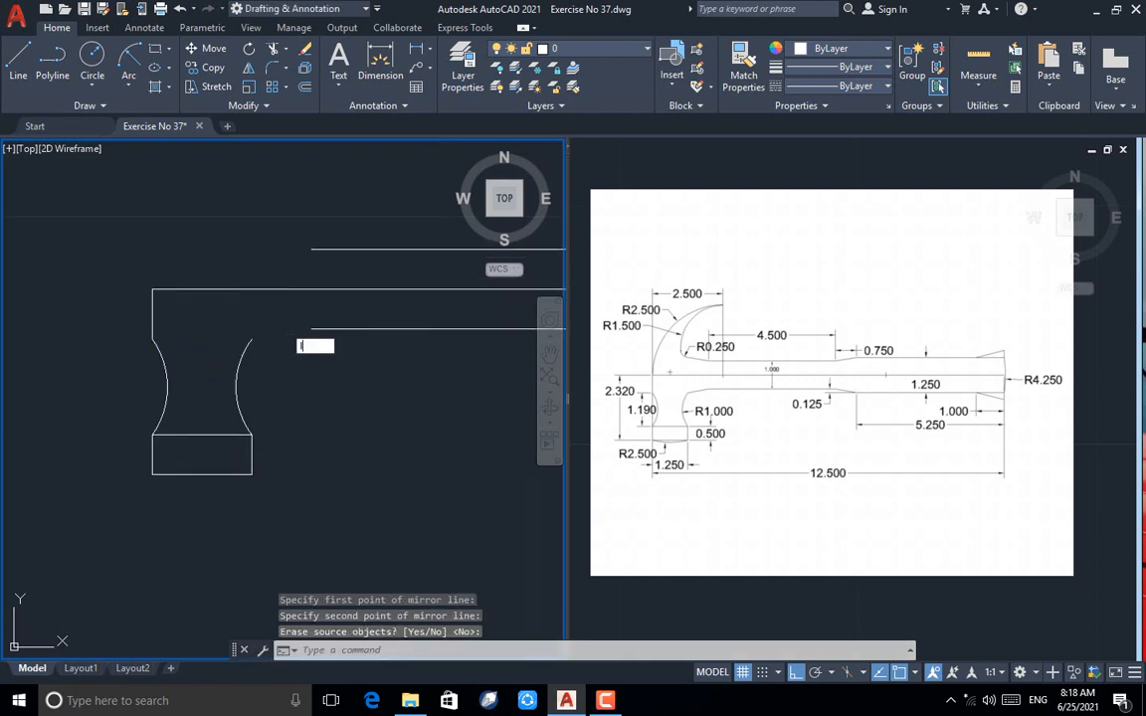
key("Return")
left_click(251, 339)
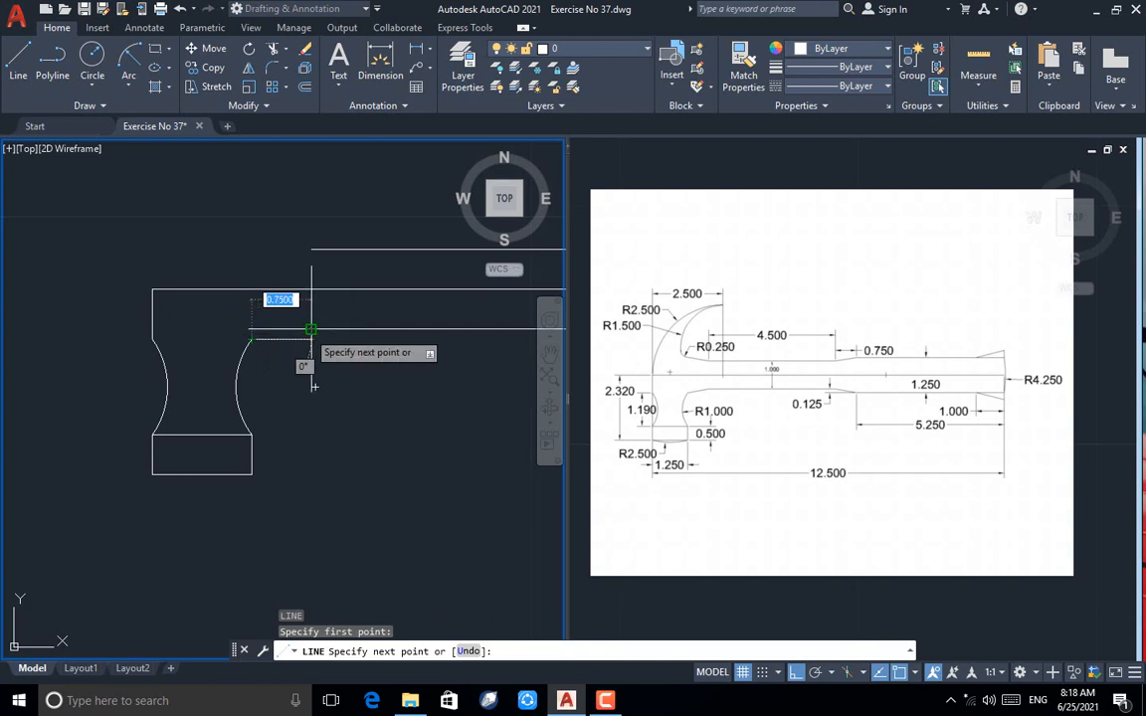
left_click(311, 328)
key("Return")
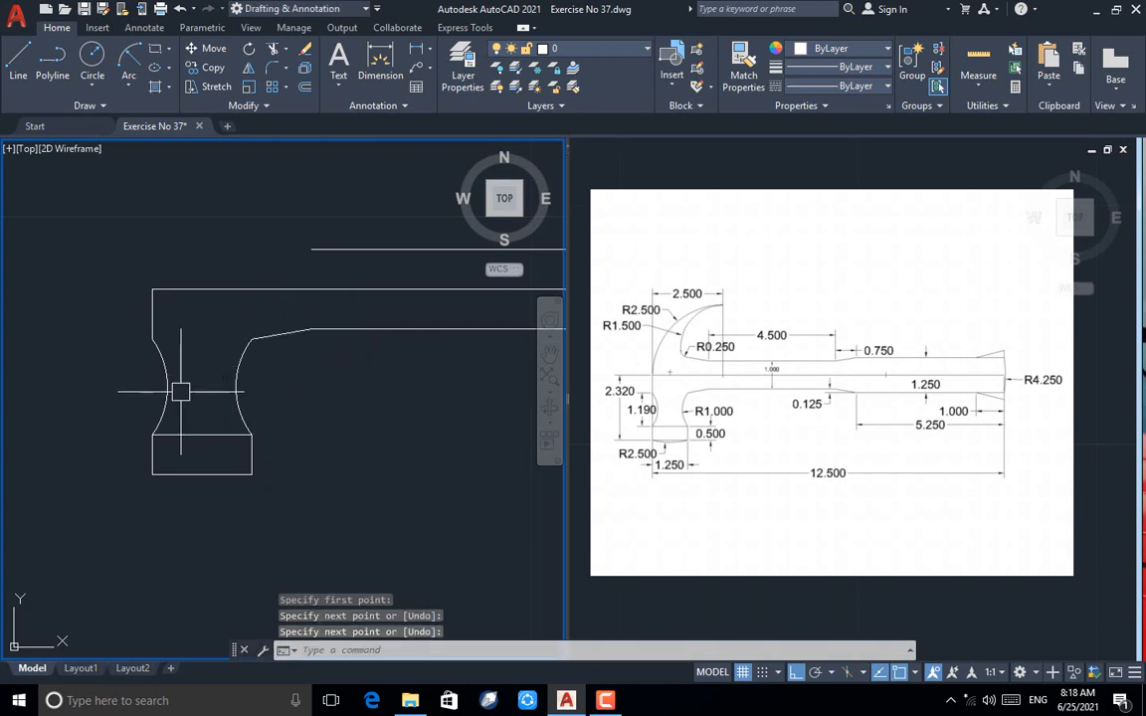
Mirror the short sloped line beside the neck about the handle centerline, keeping the original
scroll(133, 389, "down", 2)
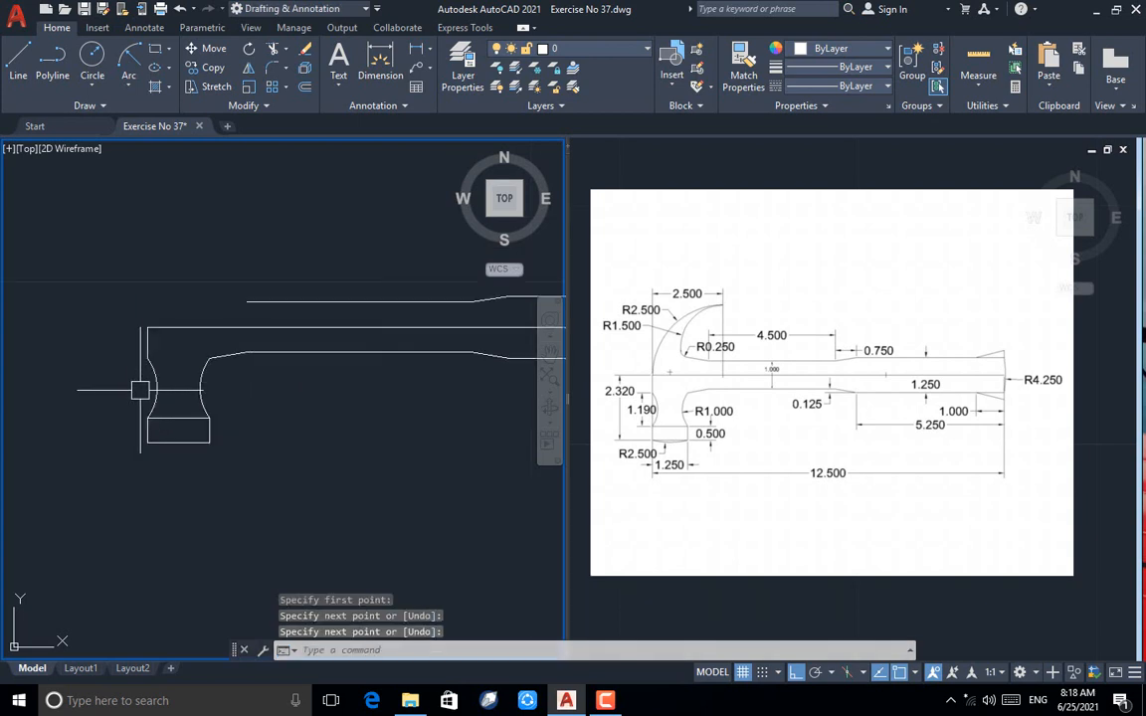
left_click(231, 355)
left_click(251, 69)
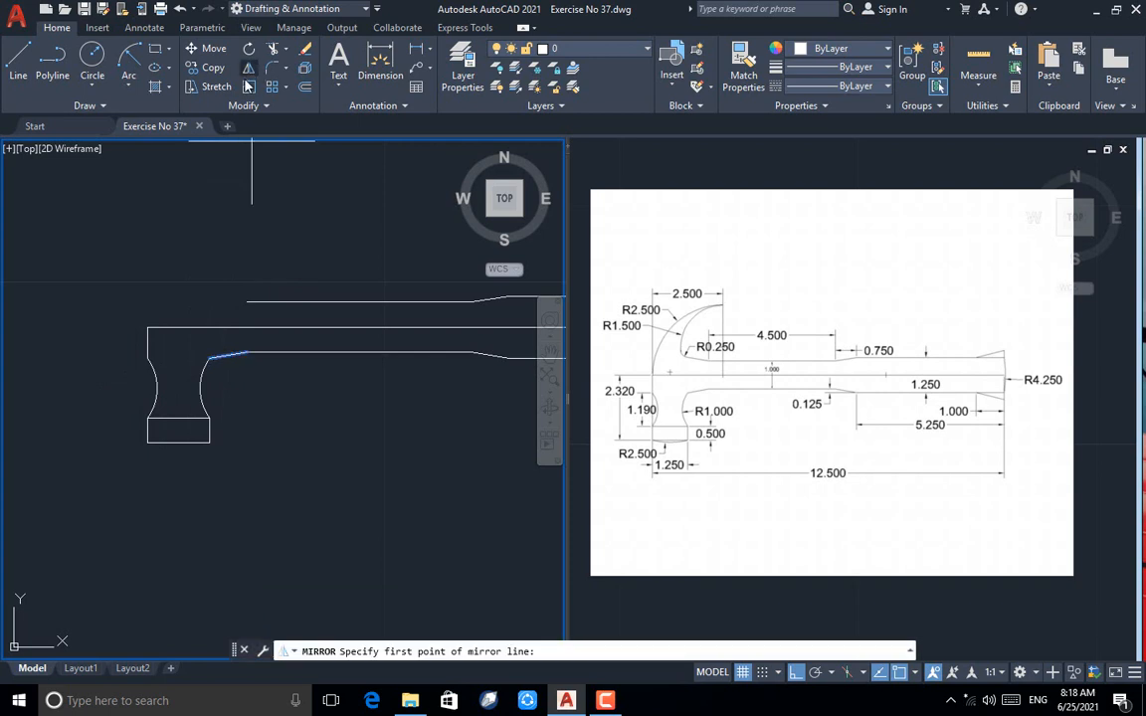
left_click(275, 338)
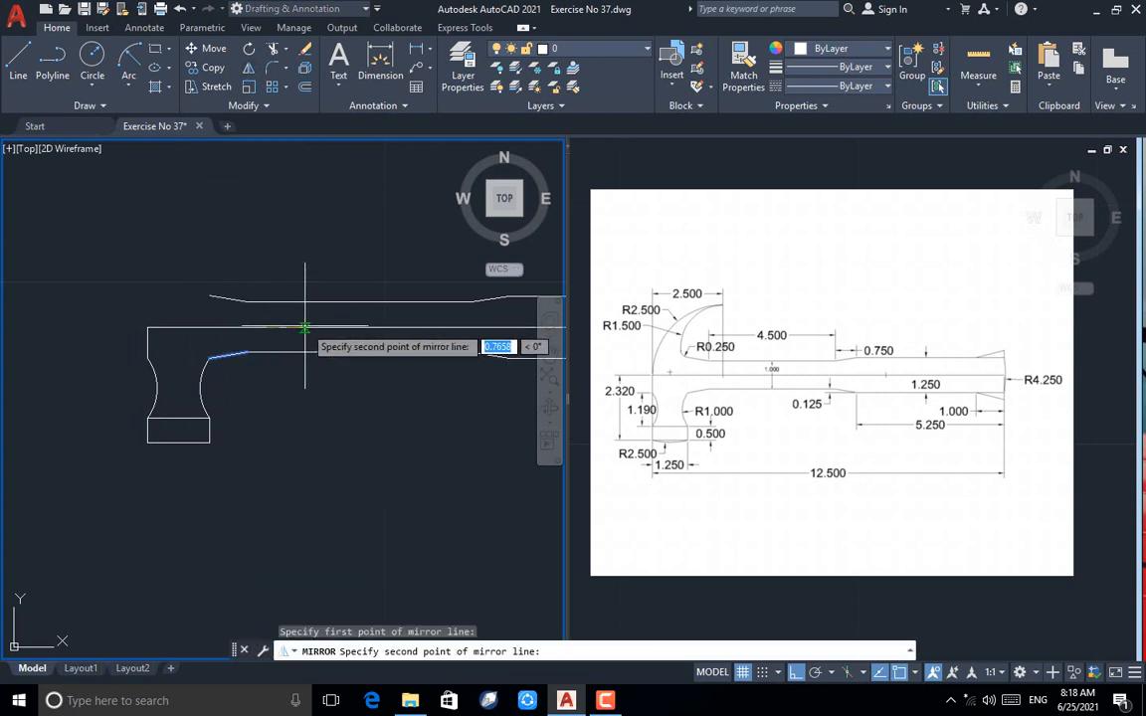
left_click(306, 332)
key("Return")
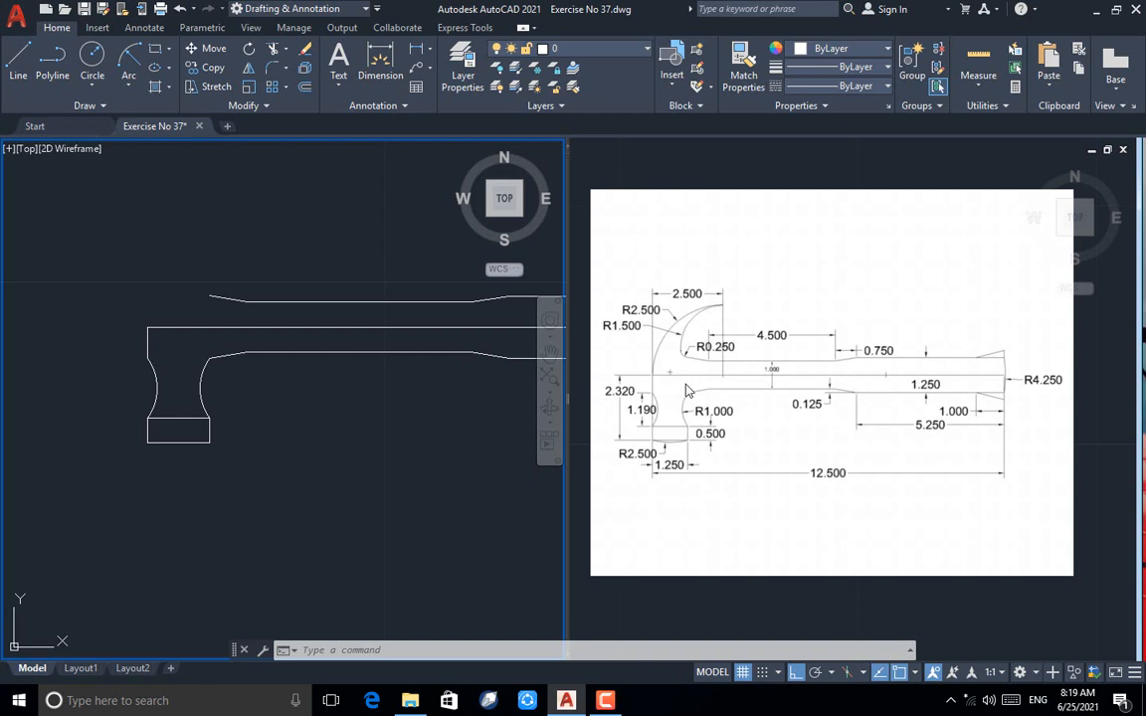
Draw a 2.5 horizontal construction line rightward along the centerline from its left end
left_click(18, 57)
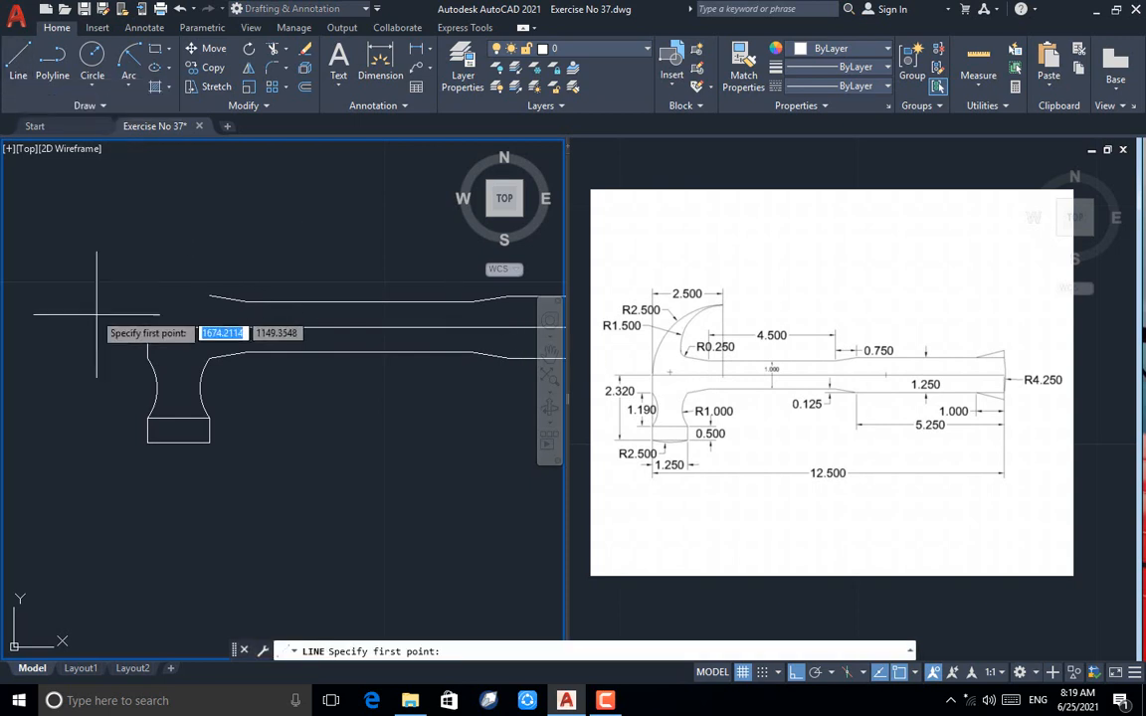
left_click(147, 327)
type("2")
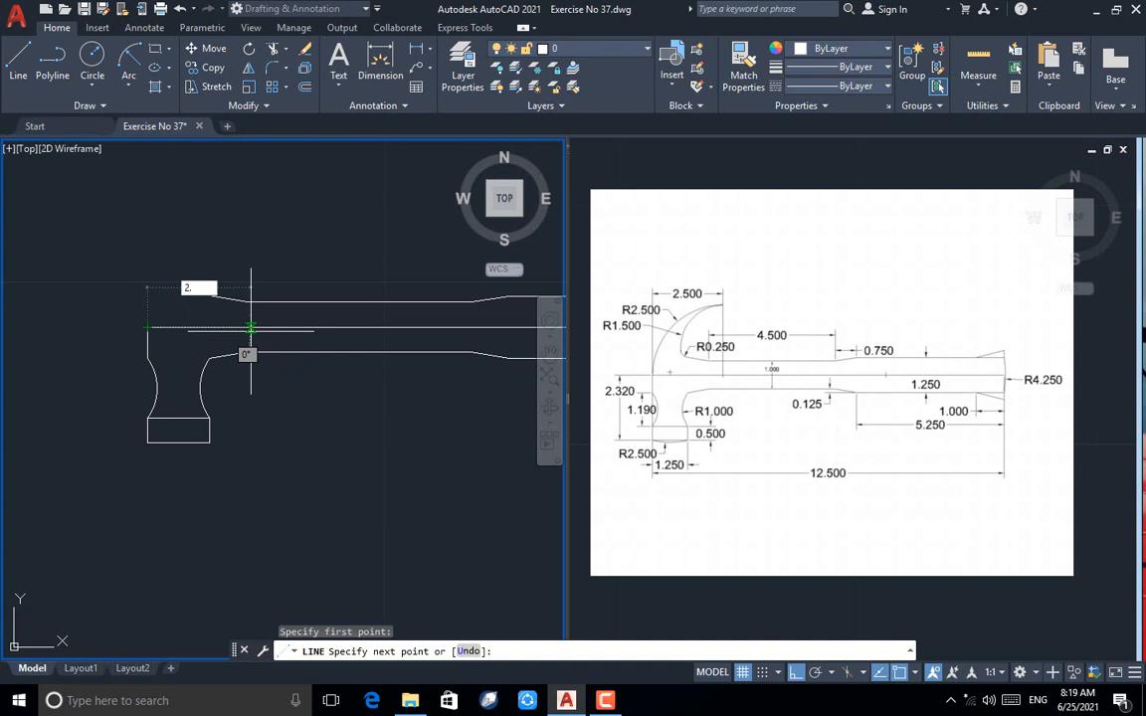
type(".5")
key("Return")
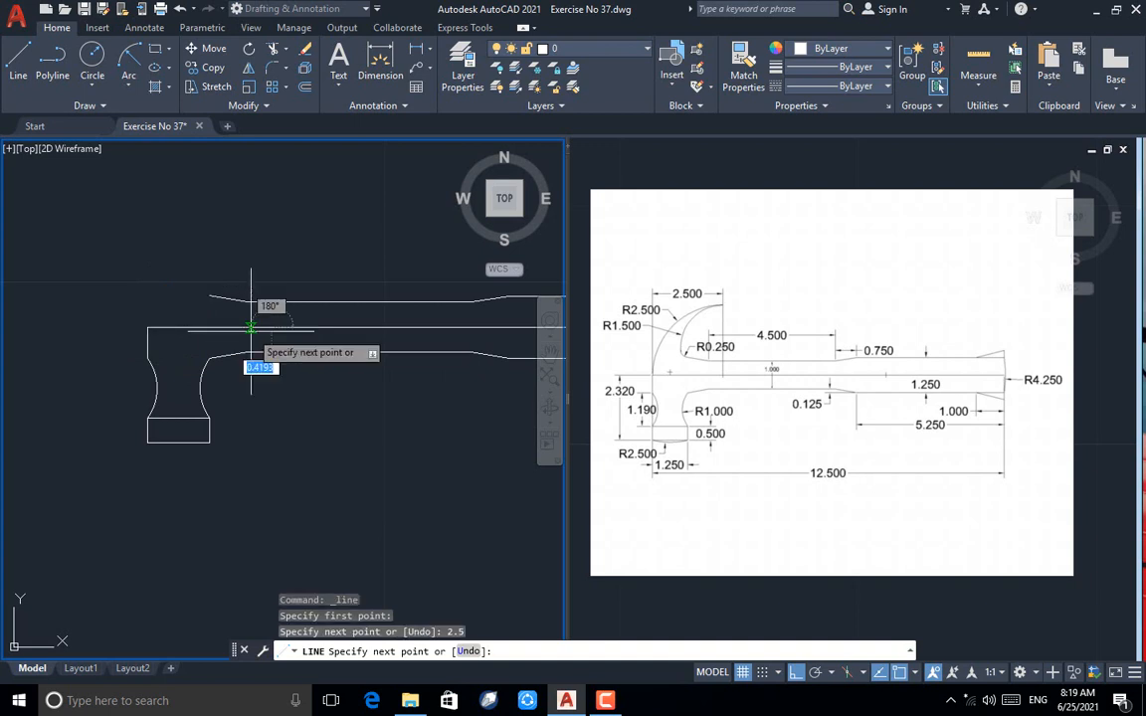
key("Return")
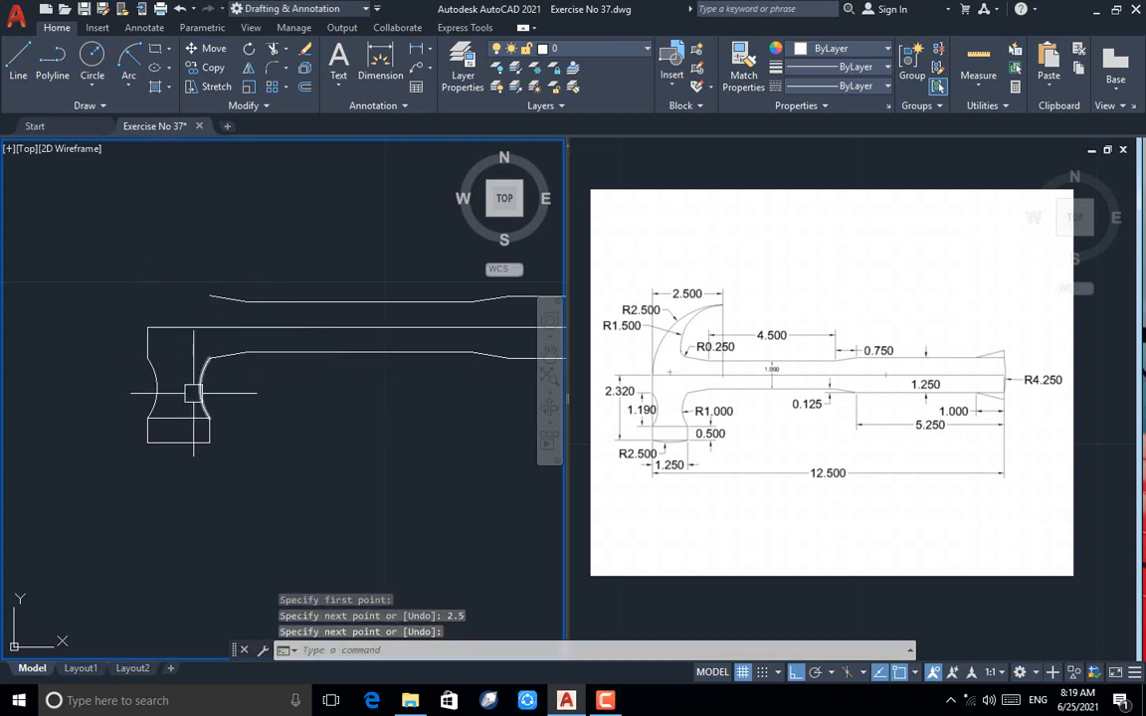
Draw a circle of radius 2.5 centered on the right end of the 2.5 construction line
type("c")
key("Return")
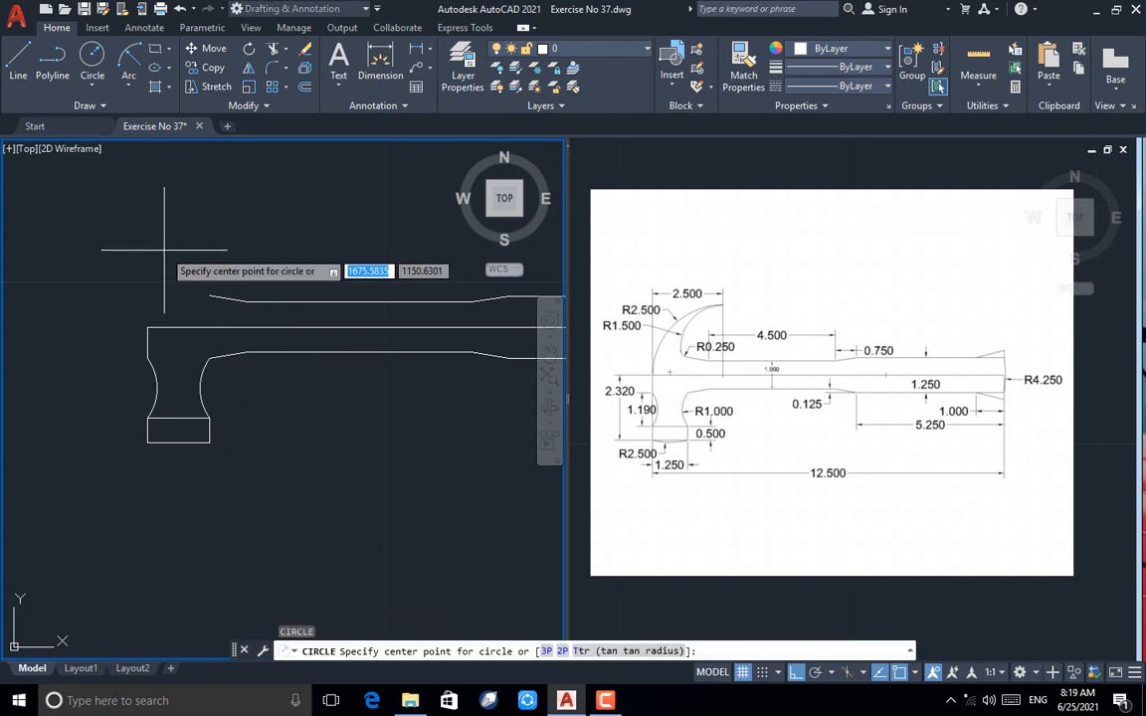
left_click(272, 326)
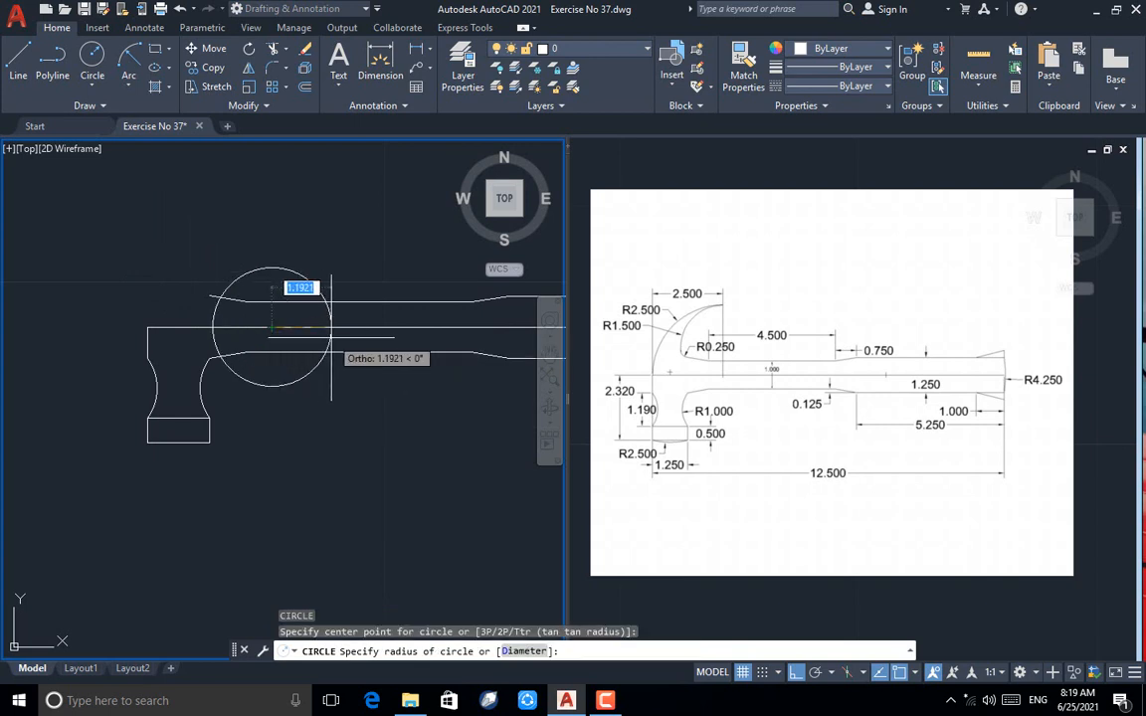
type("2.5")
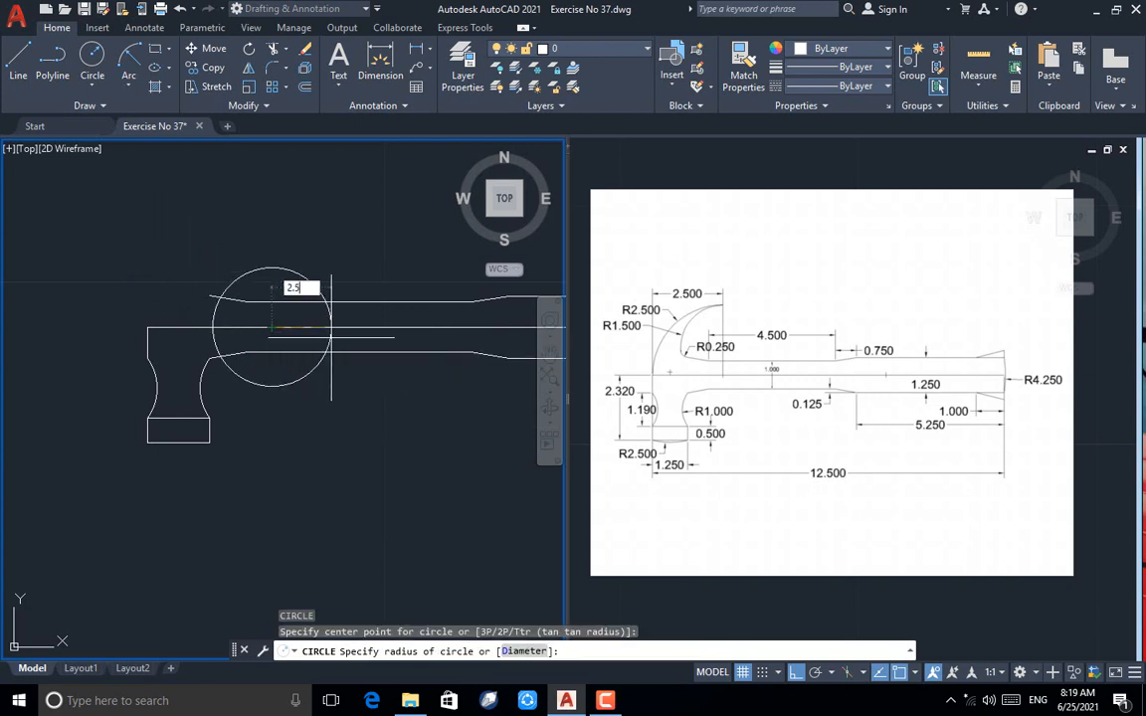
key("Return")
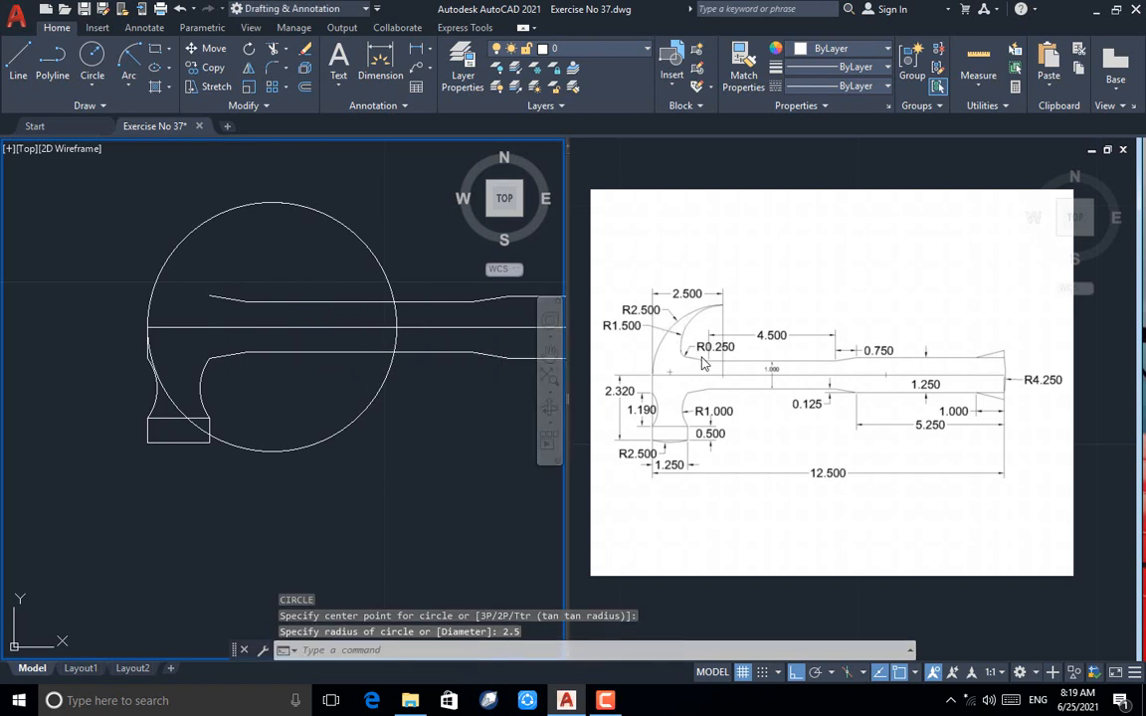
Erase the 2.5 construction line lying on the centerline
left_click(106, 312)
left_click(332, 337)
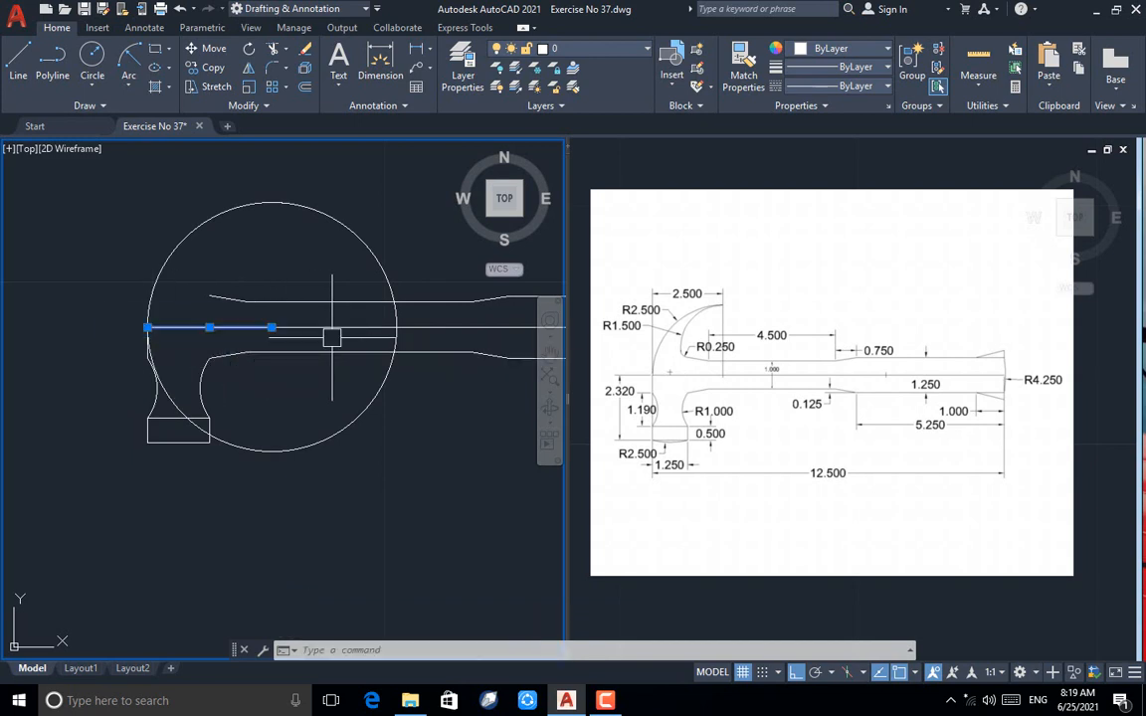
key("Delete")
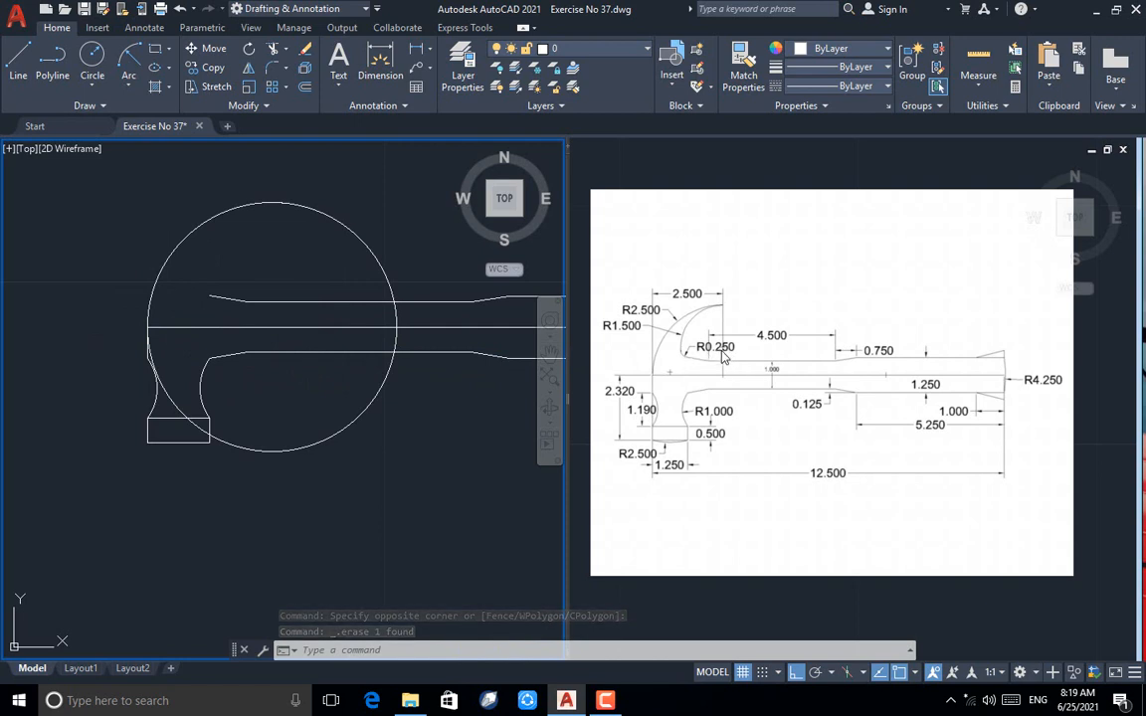
Draw a two-point circle of diameter 0.5 rising vertically from the left end of the upper sloped neck line
left_click(93, 87)
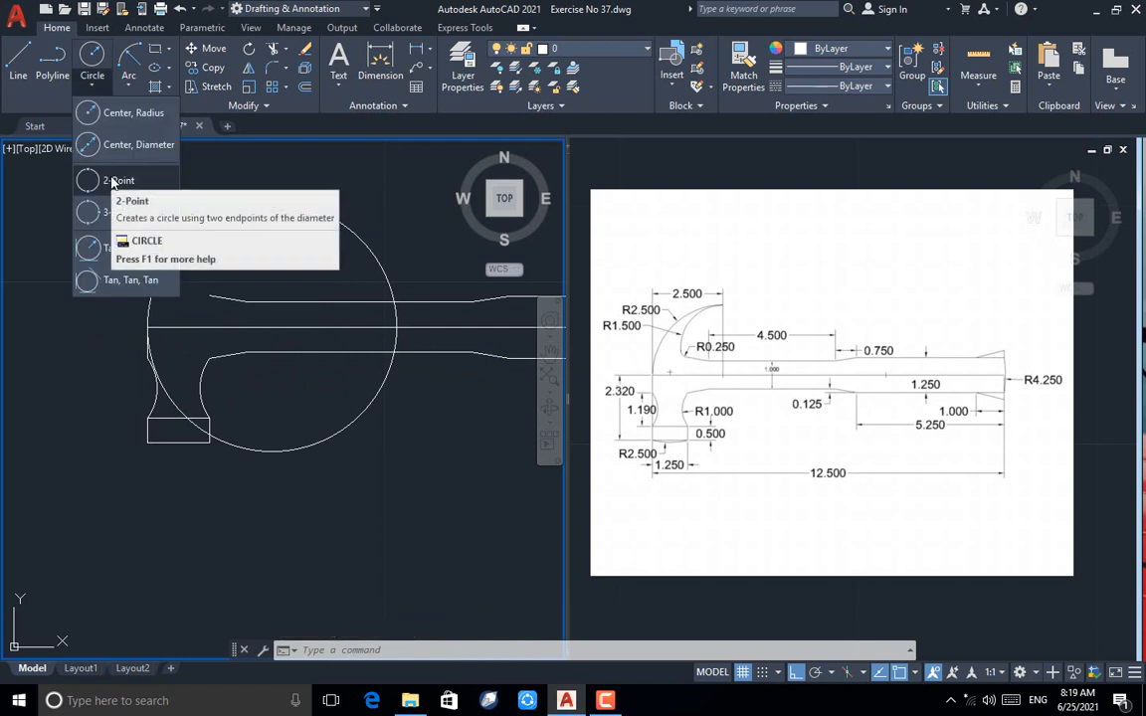
left_click(114, 179)
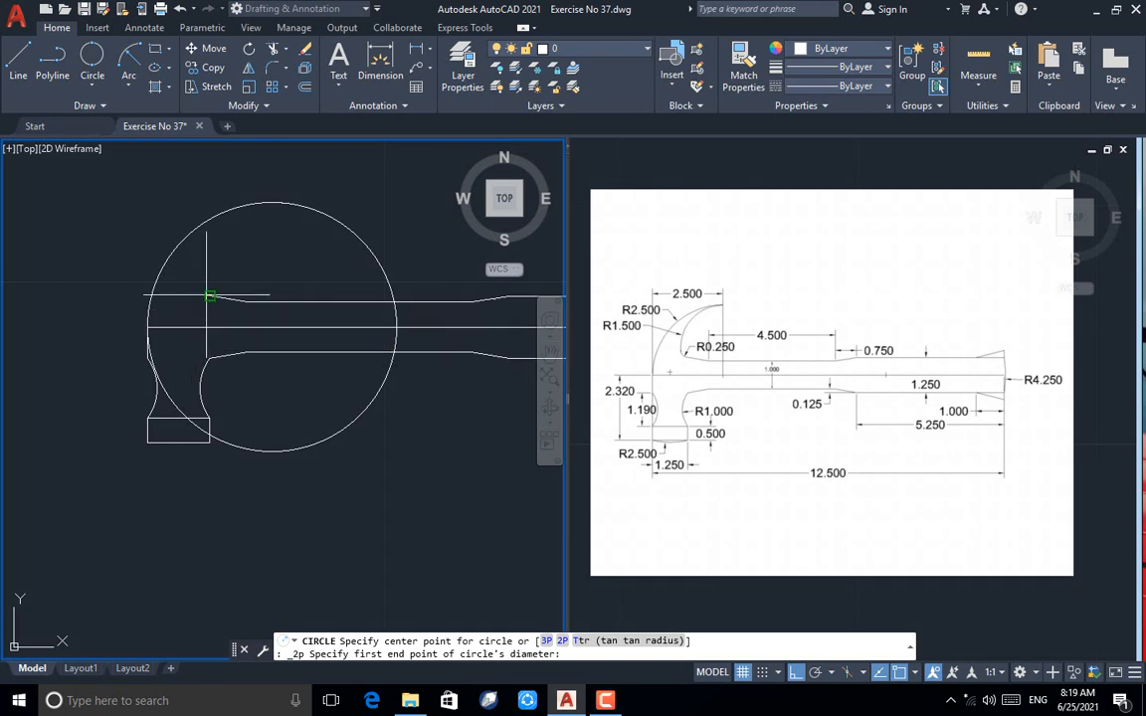
left_click(211, 296)
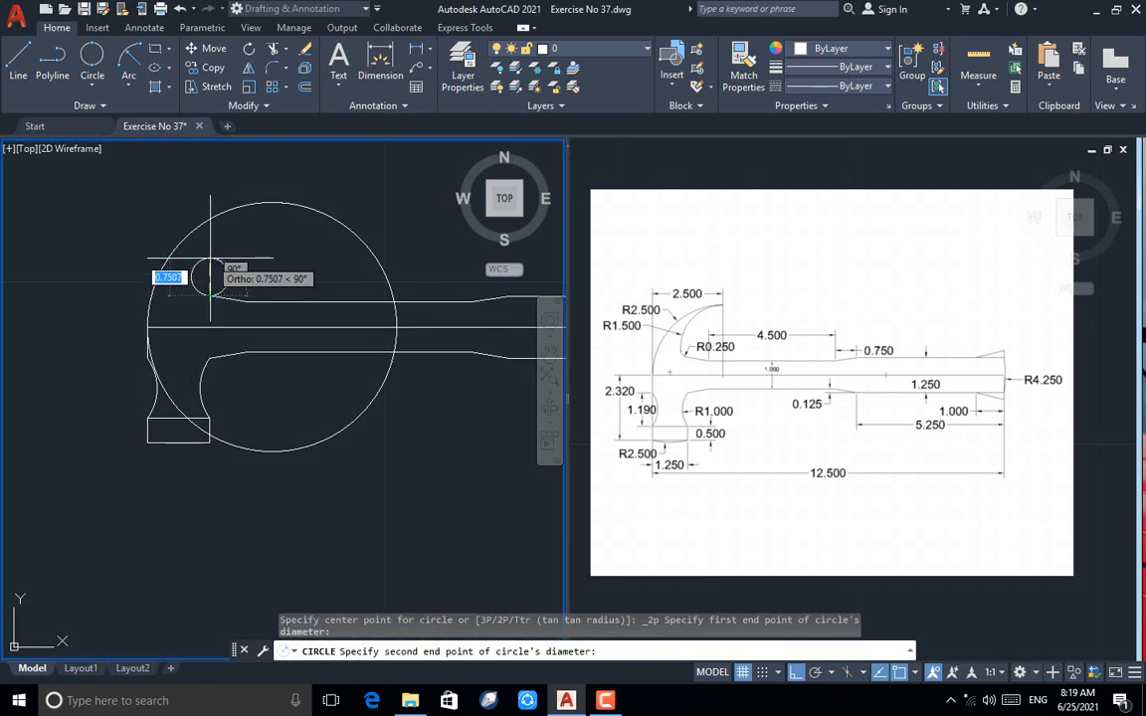
type(".5")
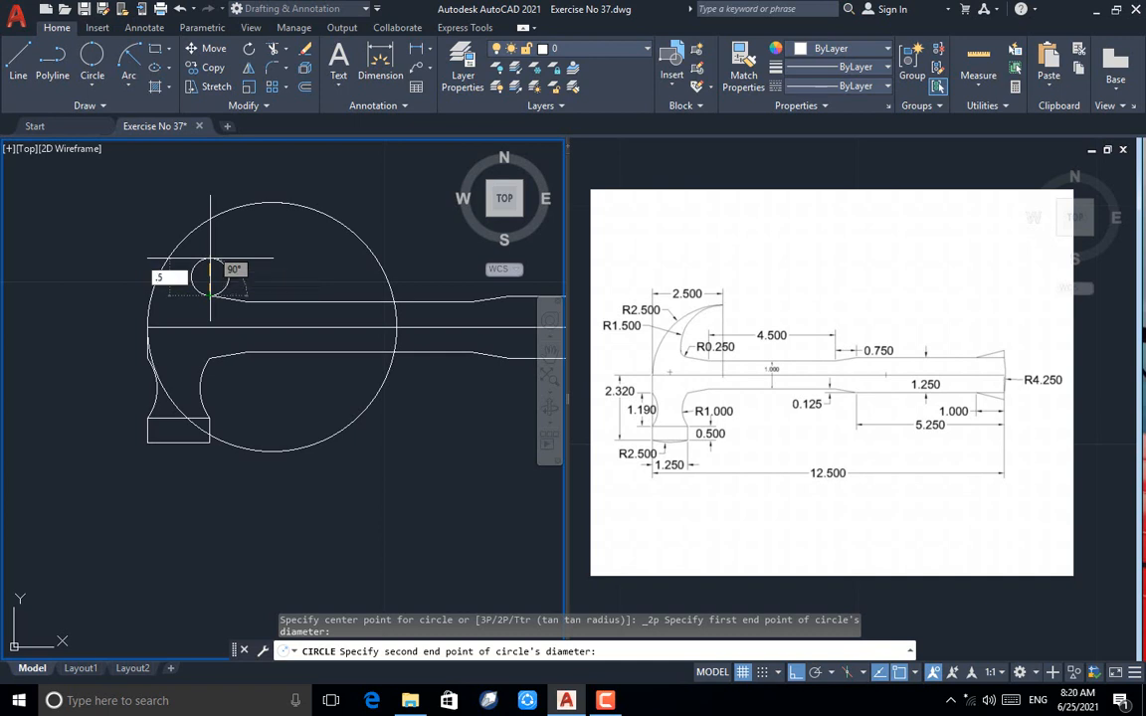
key("Return")
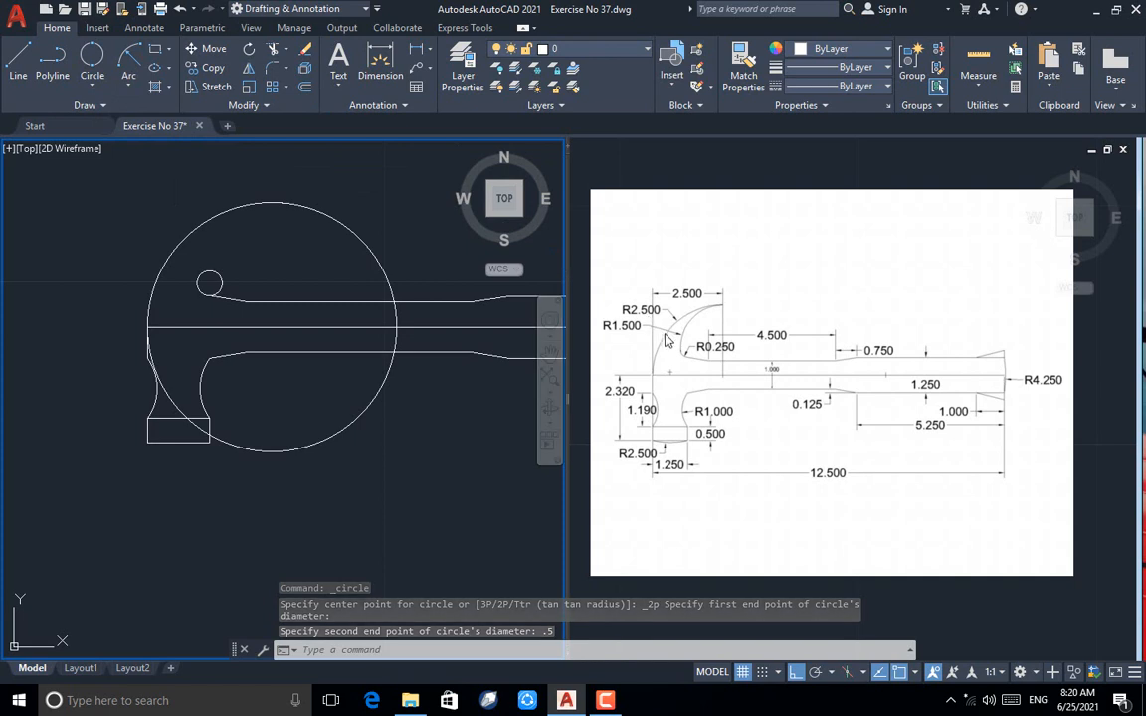
Draw a two-point circle of diameter 3 extending straight down from the top quadrant of the large circle
left_click(92, 62)
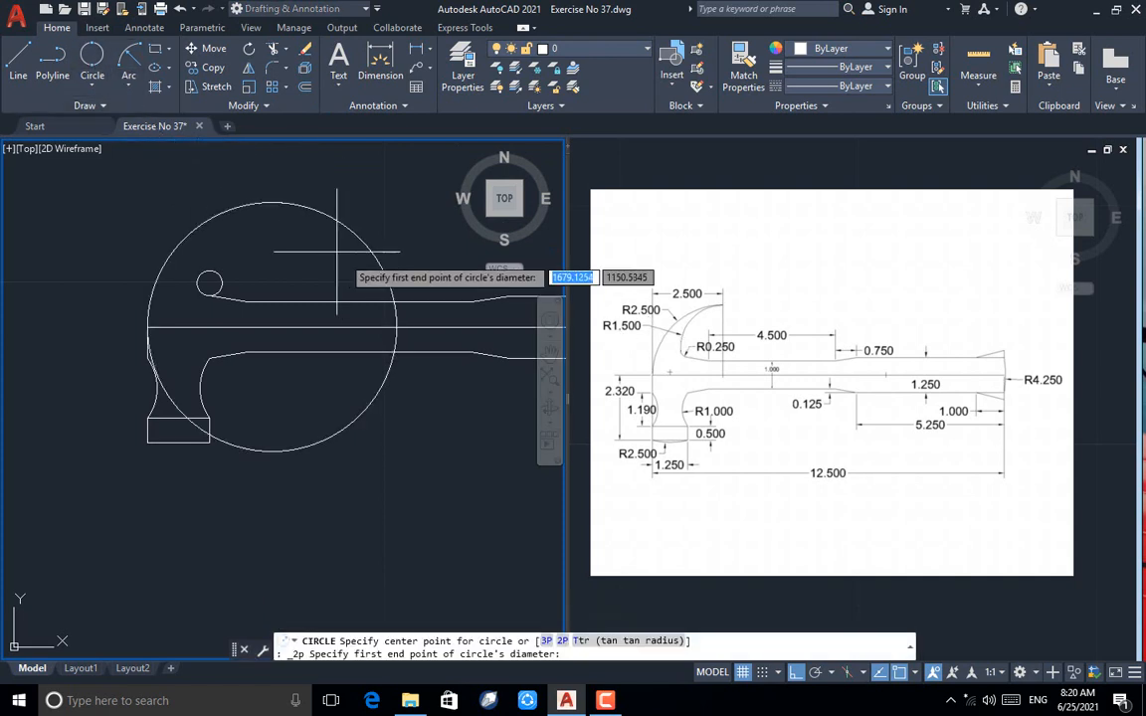
left_click(271, 205)
type("3")
key("Return")
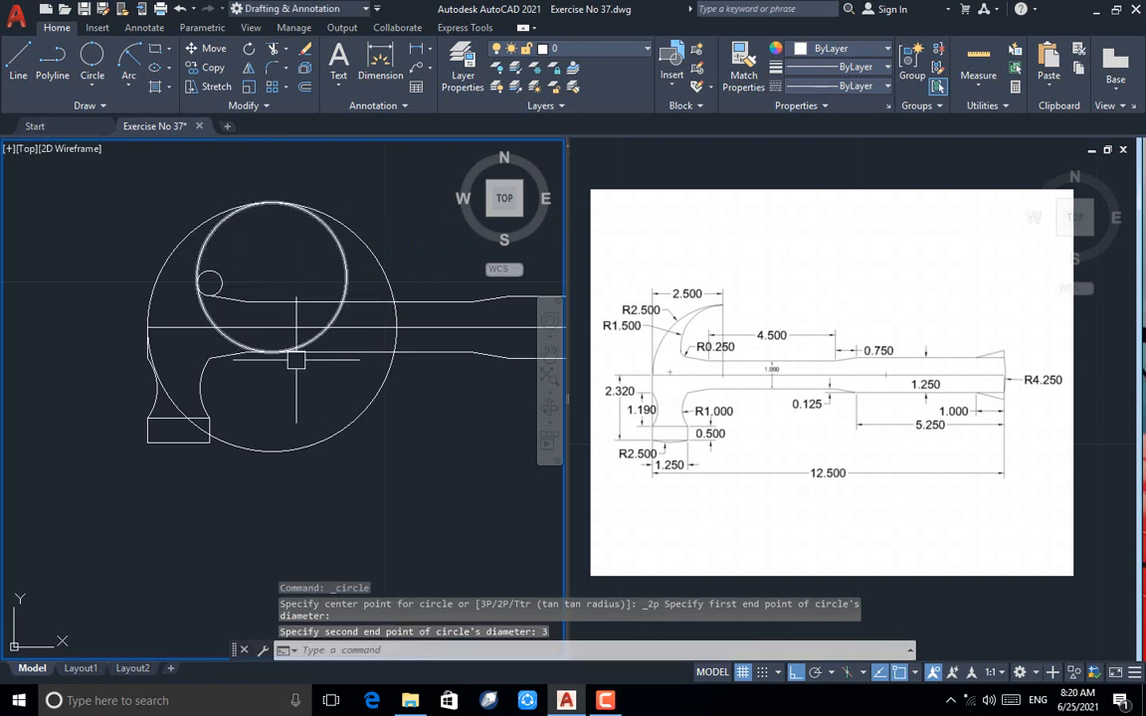
Trim the large, medium and small circles to leave the claw's outer curve, inner curve and small corner arc
type("tr")
key("Return")
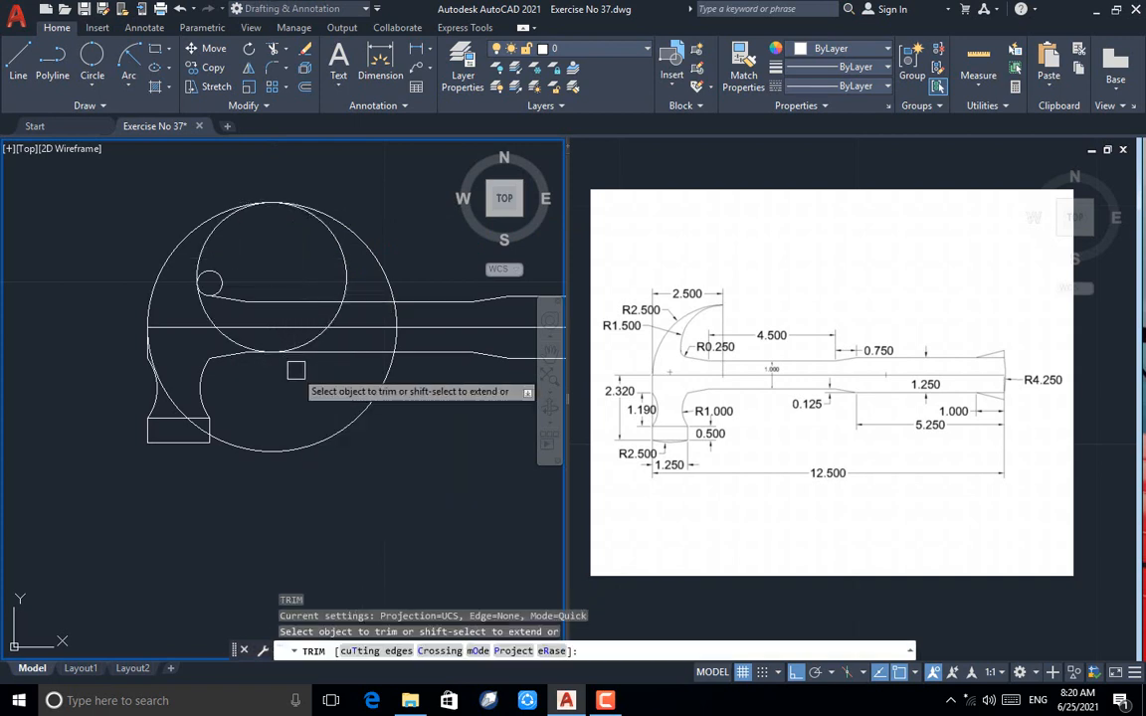
left_click(344, 268)
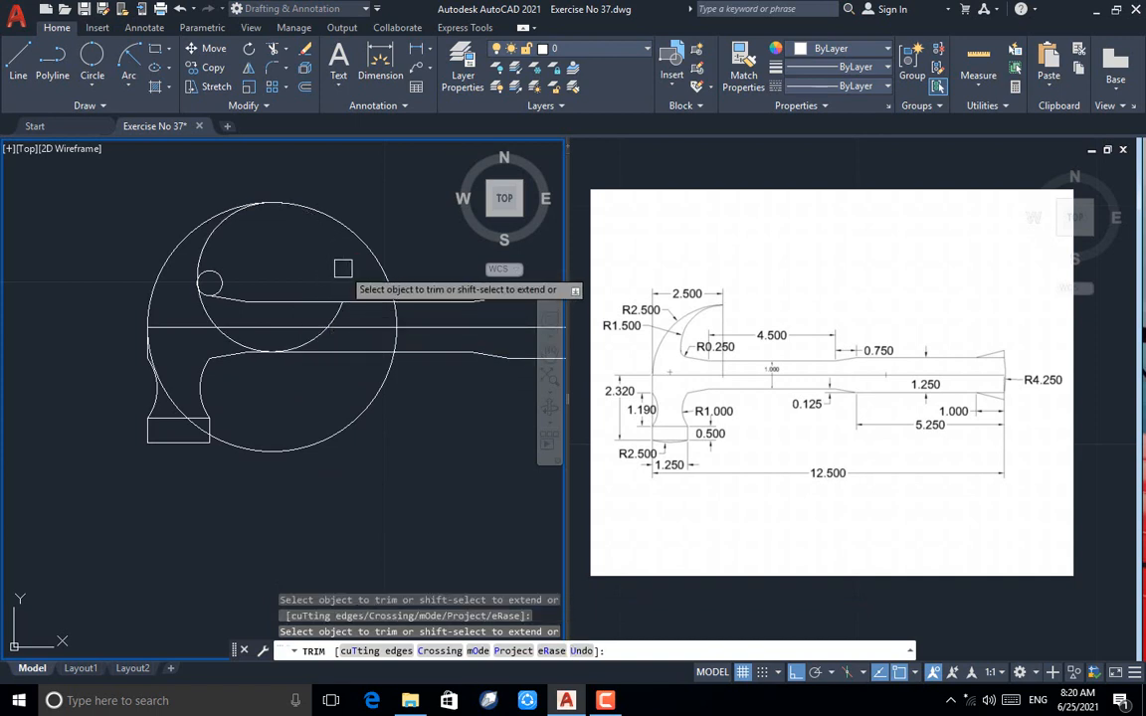
left_click(355, 243)
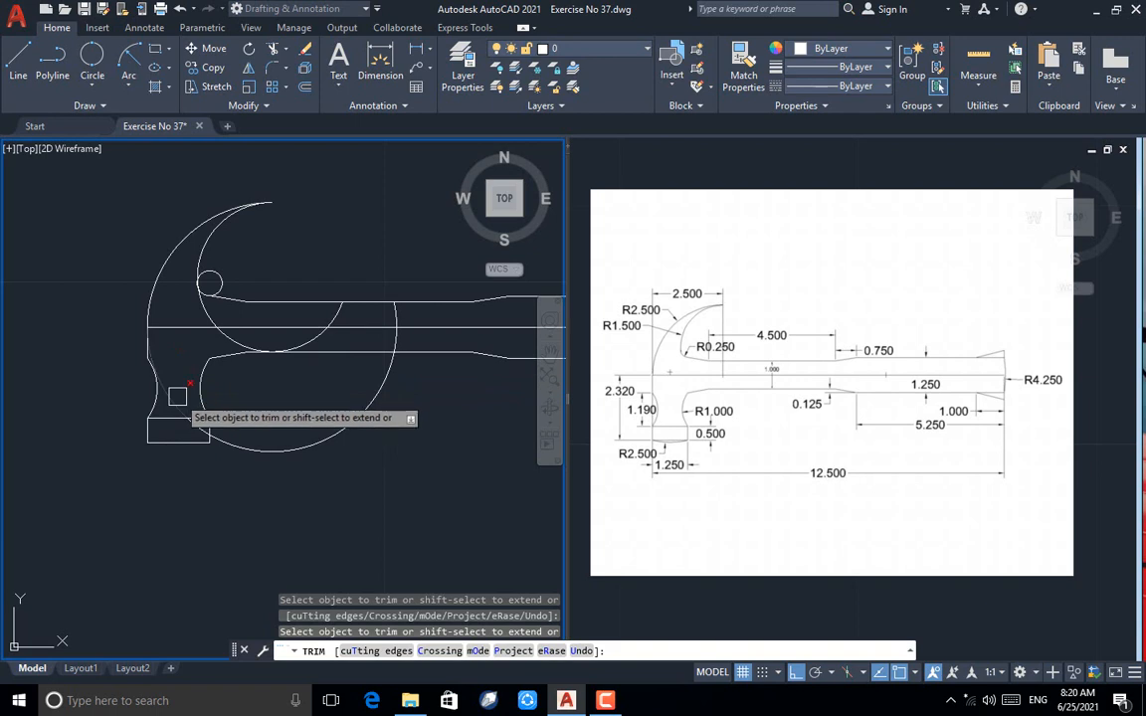
scroll(206, 308, "up", 2)
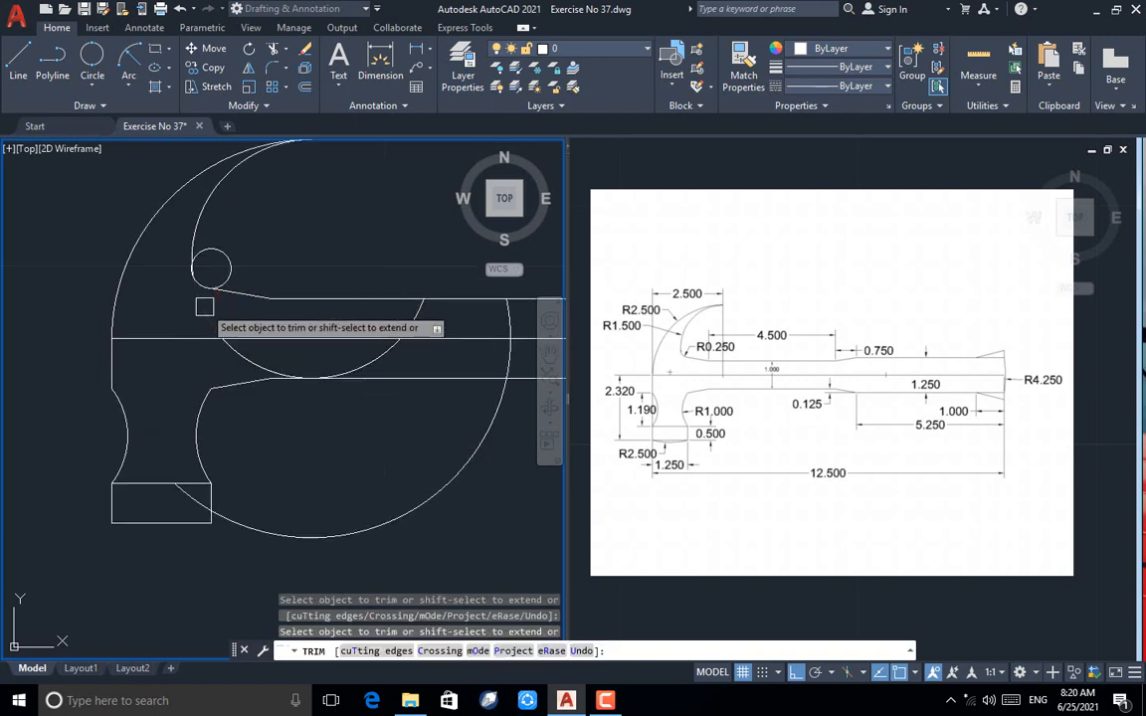
left_click(224, 256)
key("Escape")
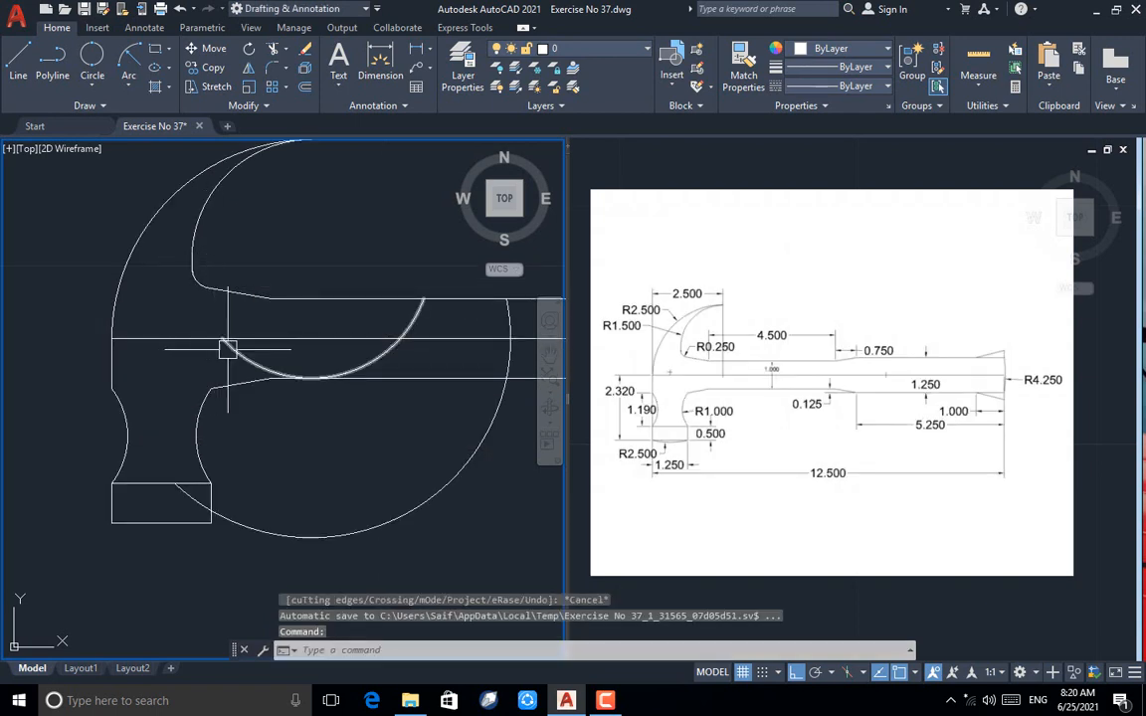
Erase the two leftover circle arcs crossing and hanging below the handle
left_click(228, 348)
left_click(317, 537)
key("Delete")
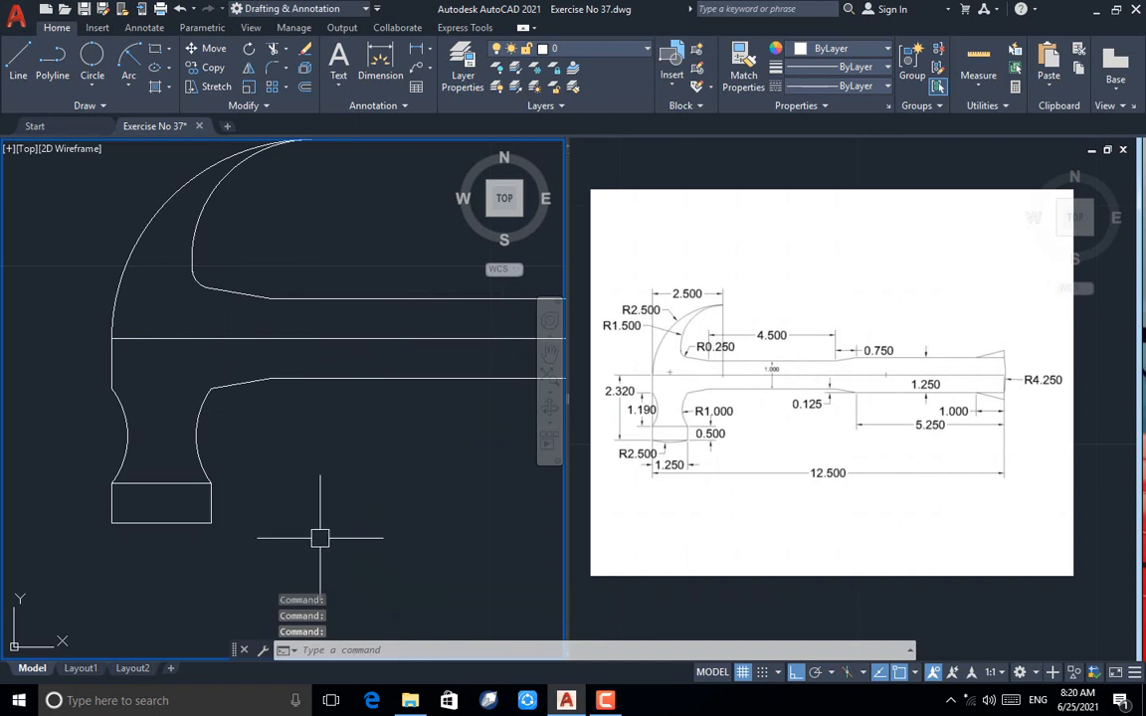
Draw a start-end-radius arc of radius 2.5 between the lower corners of the hammer's striking face, bulging downward
scroll(298, 450, "down", 4)
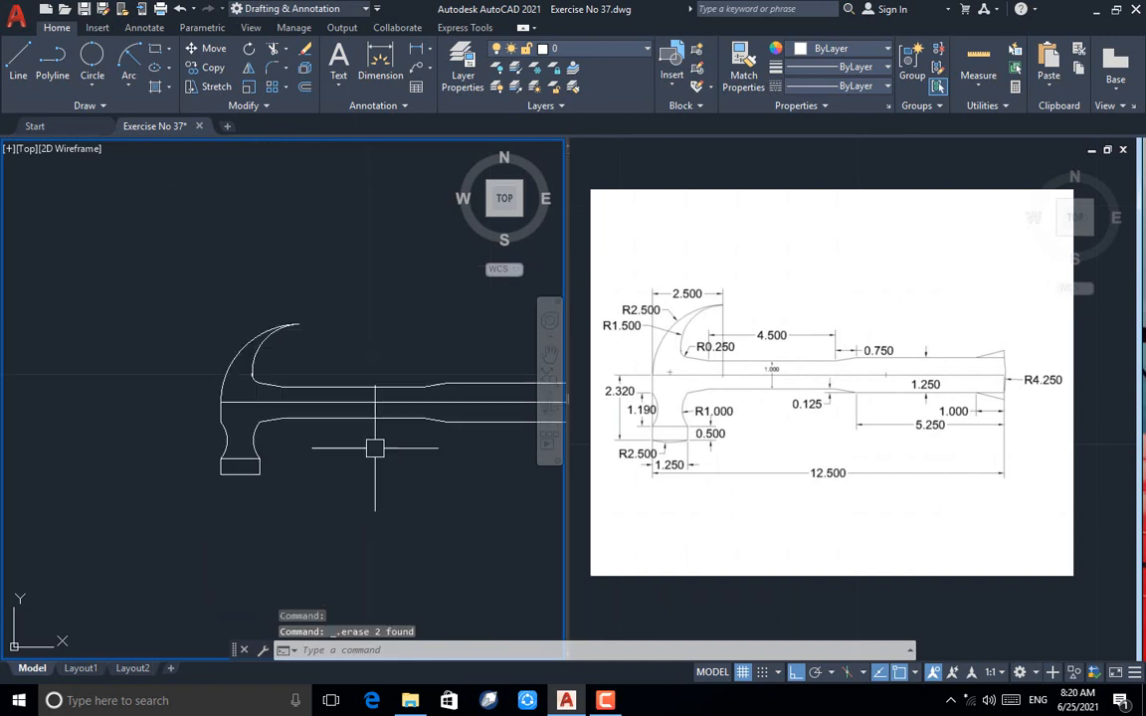
scroll(161, 411, "down", 2)
scroll(221, 462, "up", 2)
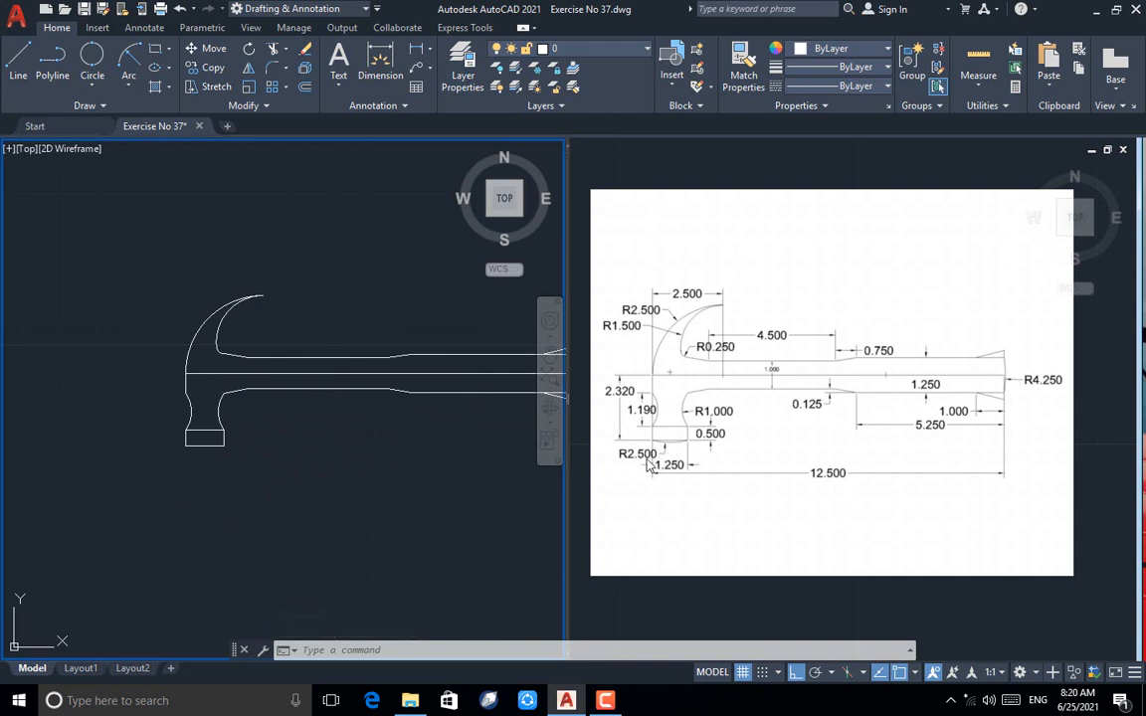
left_click(128, 62)
scroll(178, 520, "up", 2)
scroll(178, 520, "up", 2)
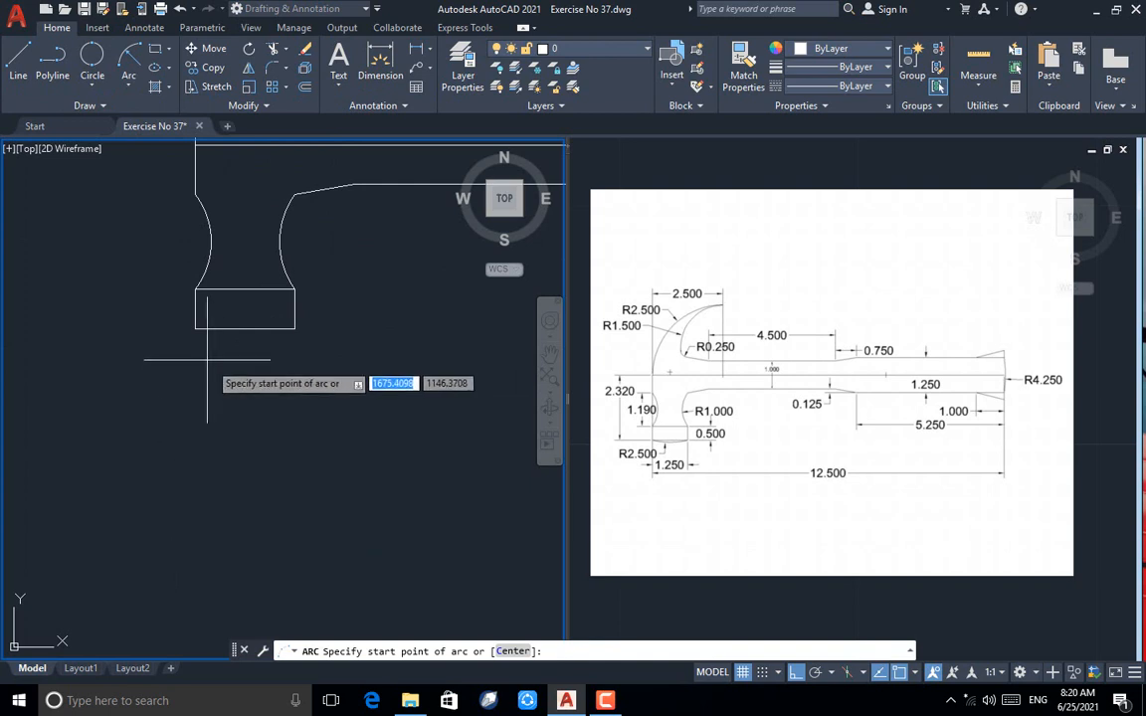
left_click(197, 329)
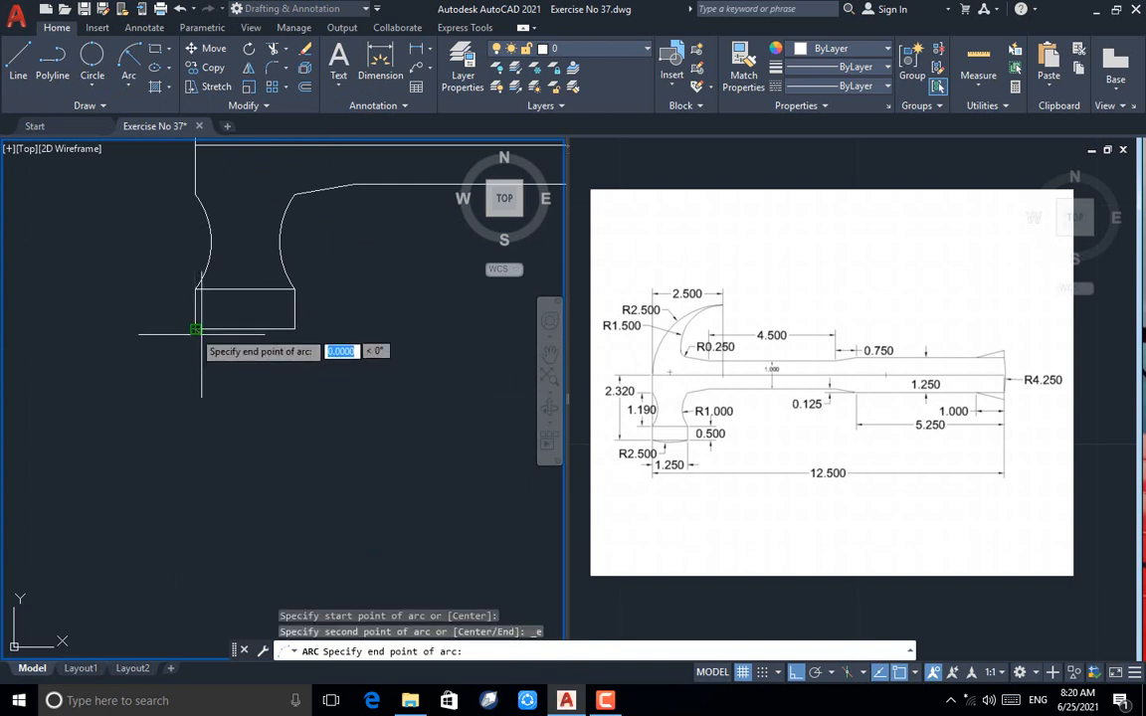
left_click(294, 329)
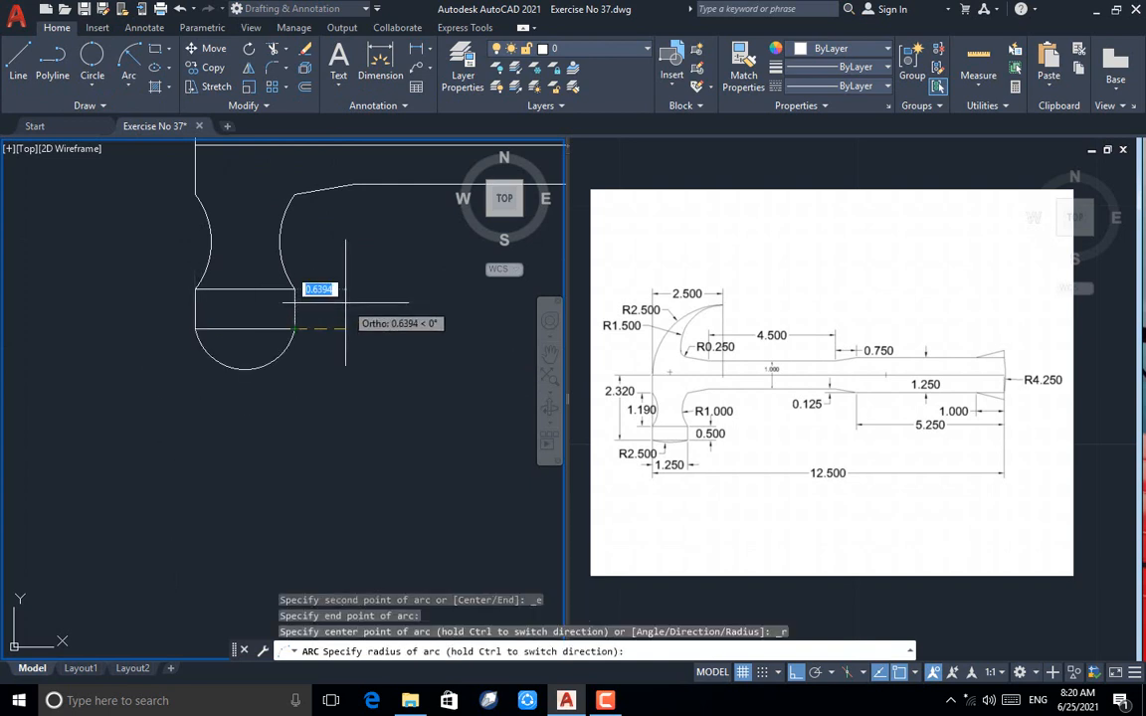
type("2.5")
key("Return")
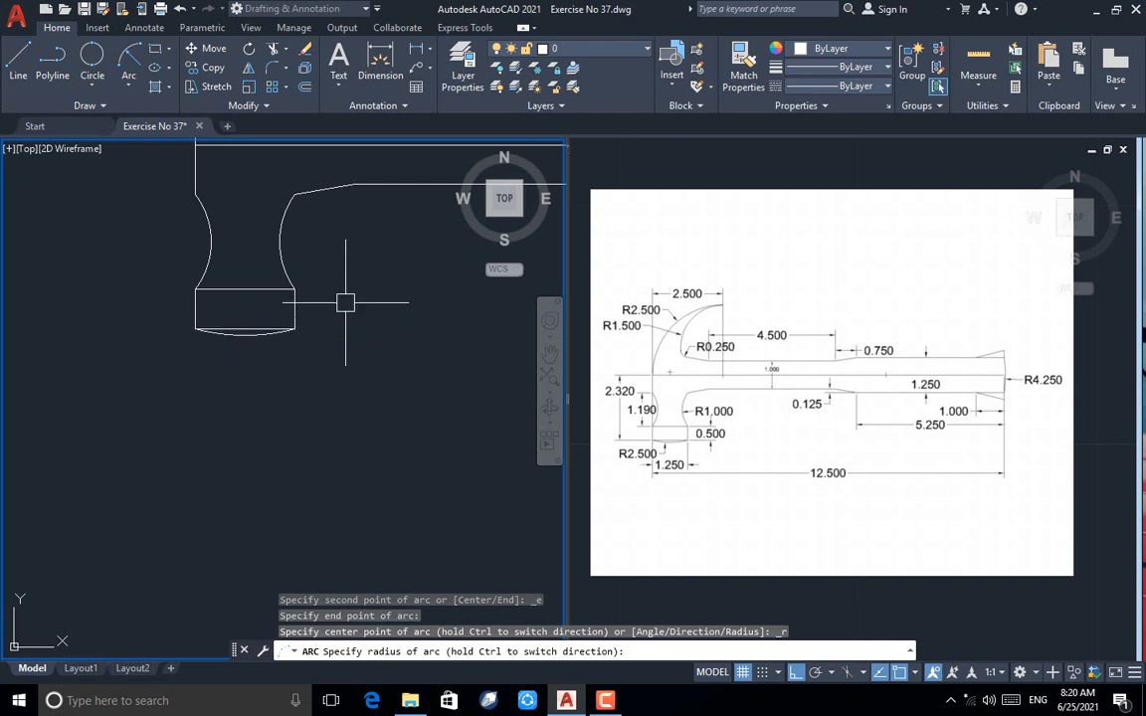
Draw an arc of radius 4.25 across the handle's right end, from its lower edge to its upper edge, bulging outward
scroll(156, 446, "down", 2)
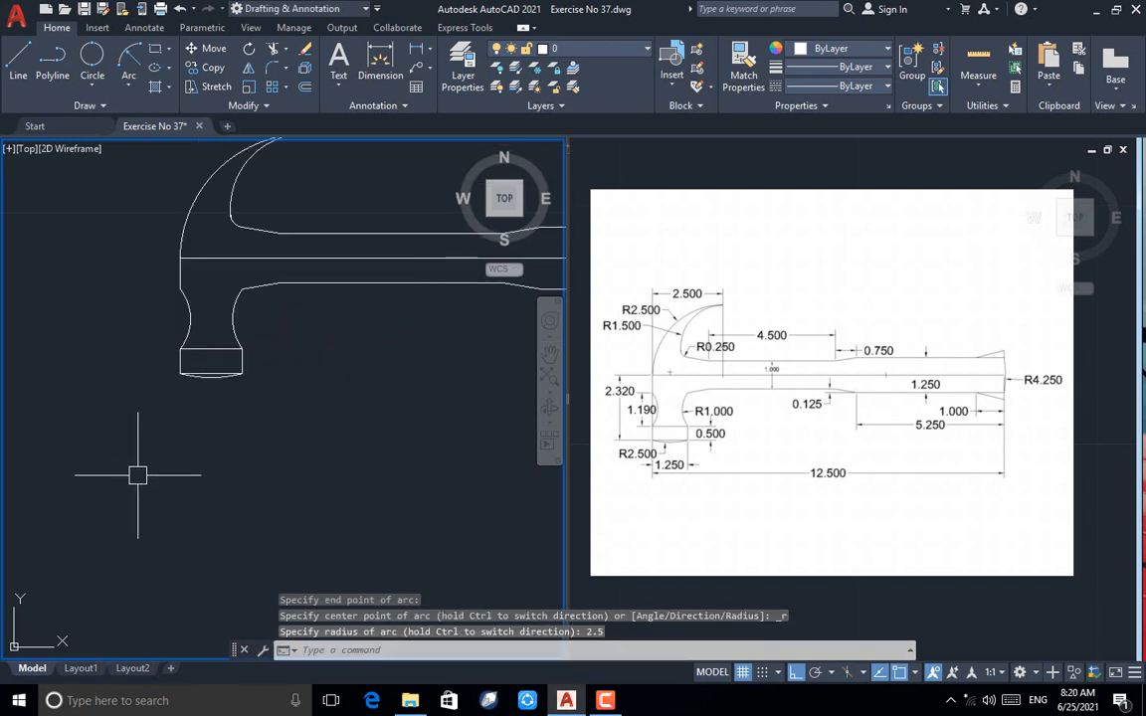
scroll(134, 481, "down", 1)
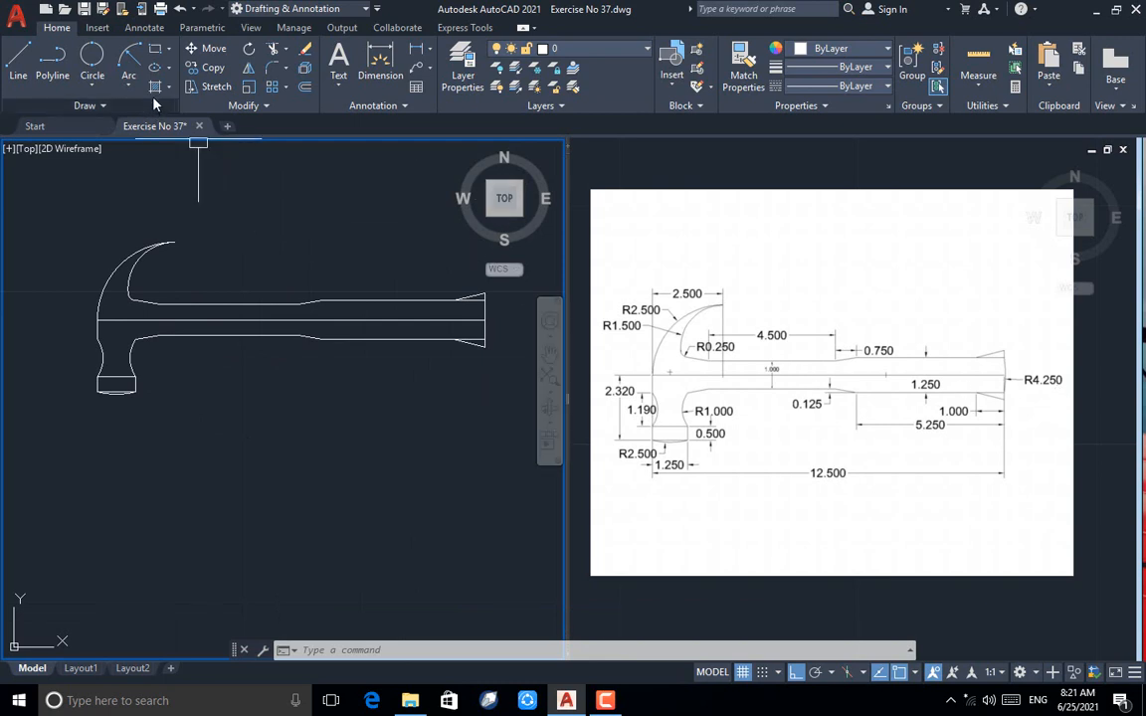
left_click(127, 64)
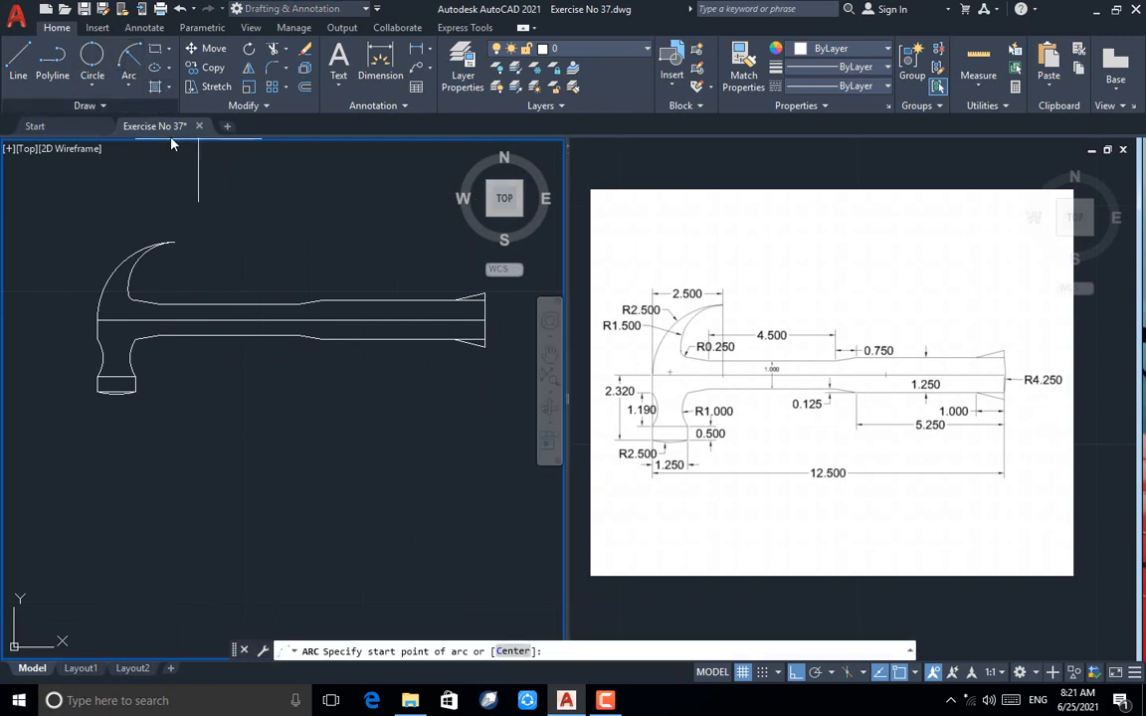
scroll(507, 308, "up", 2)
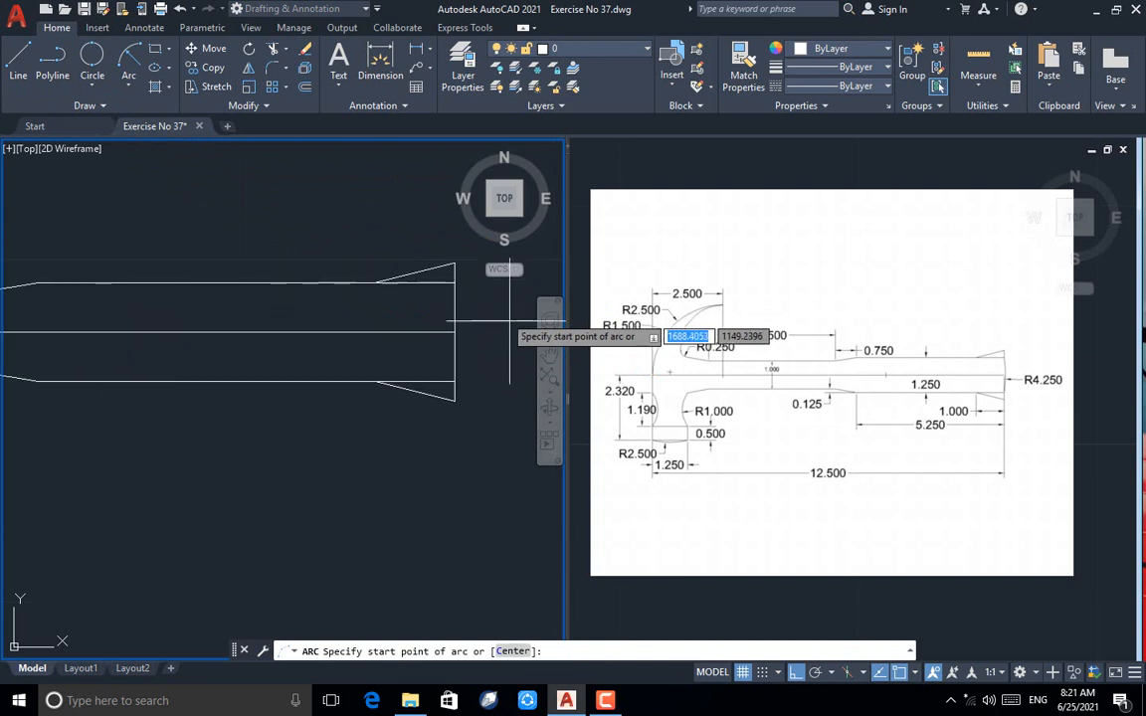
left_click(454, 382)
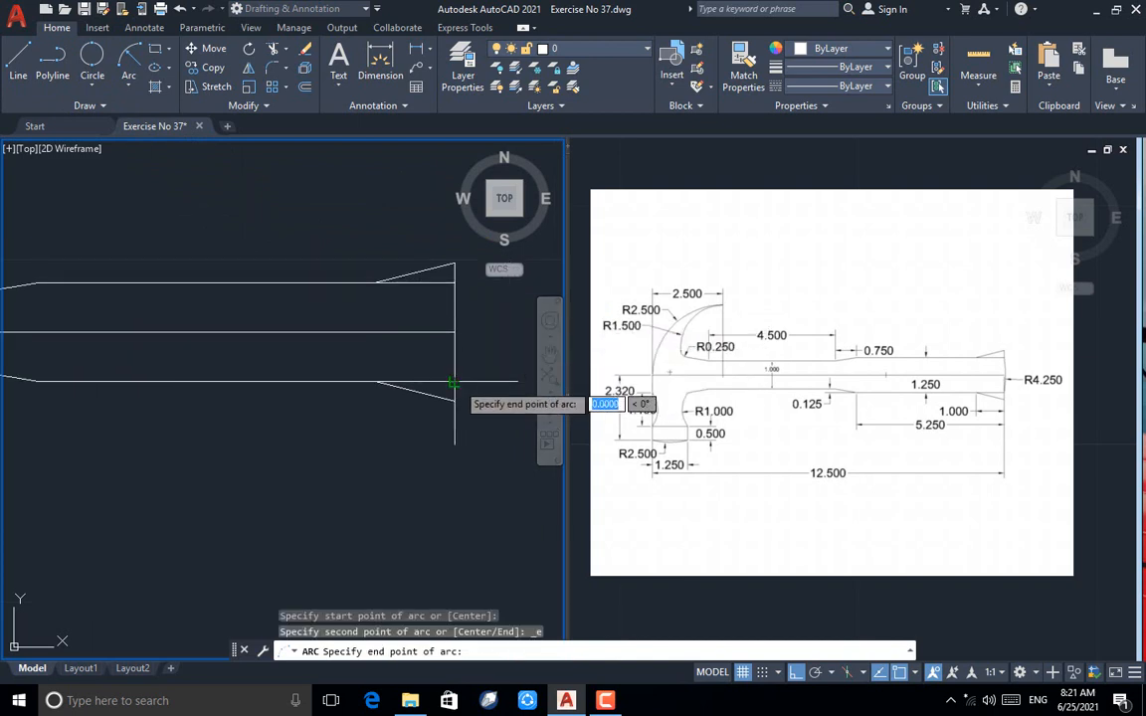
left_click(454, 281)
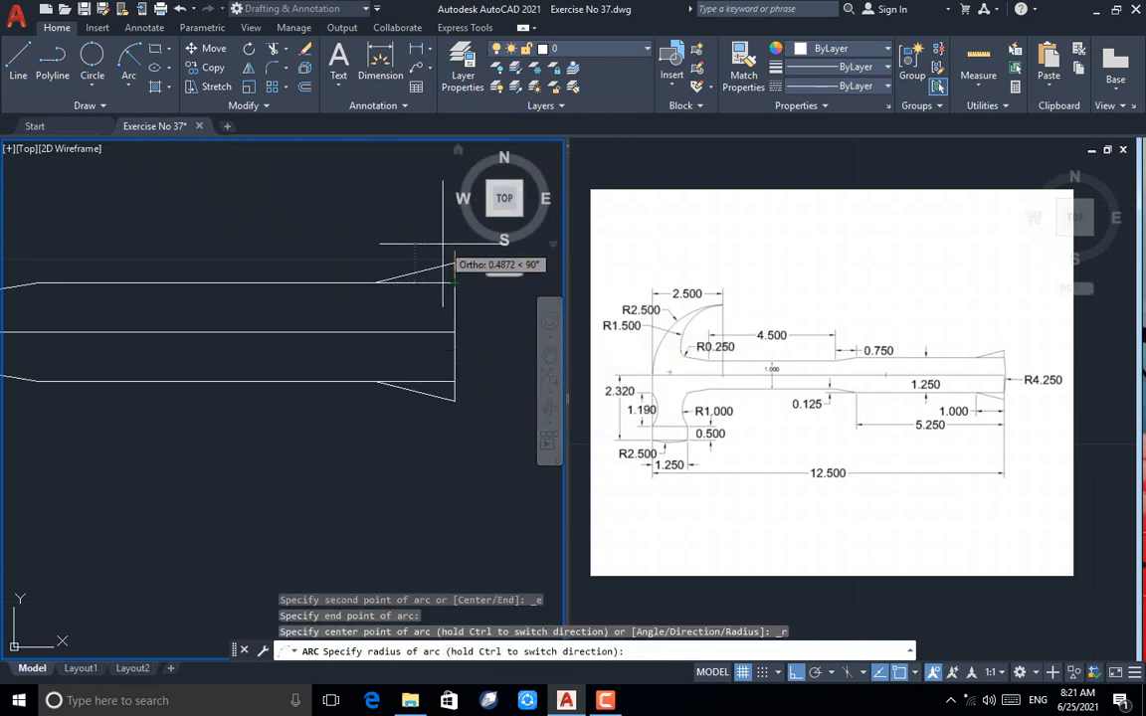
type("4.25")
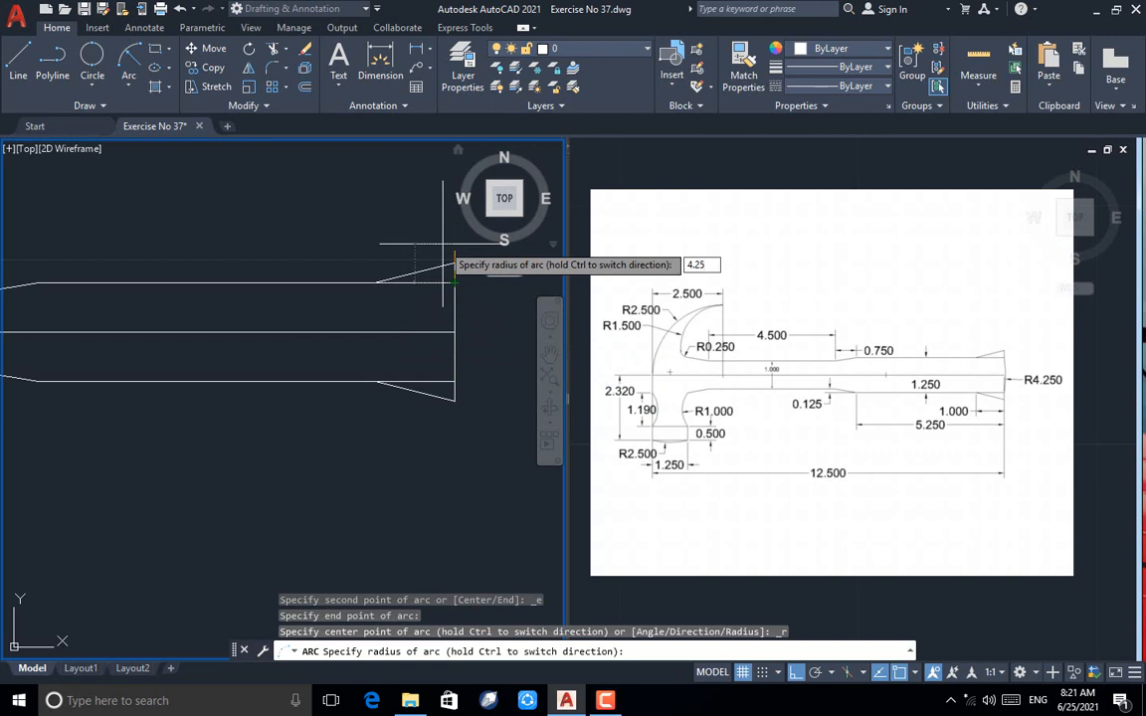
key("Return")
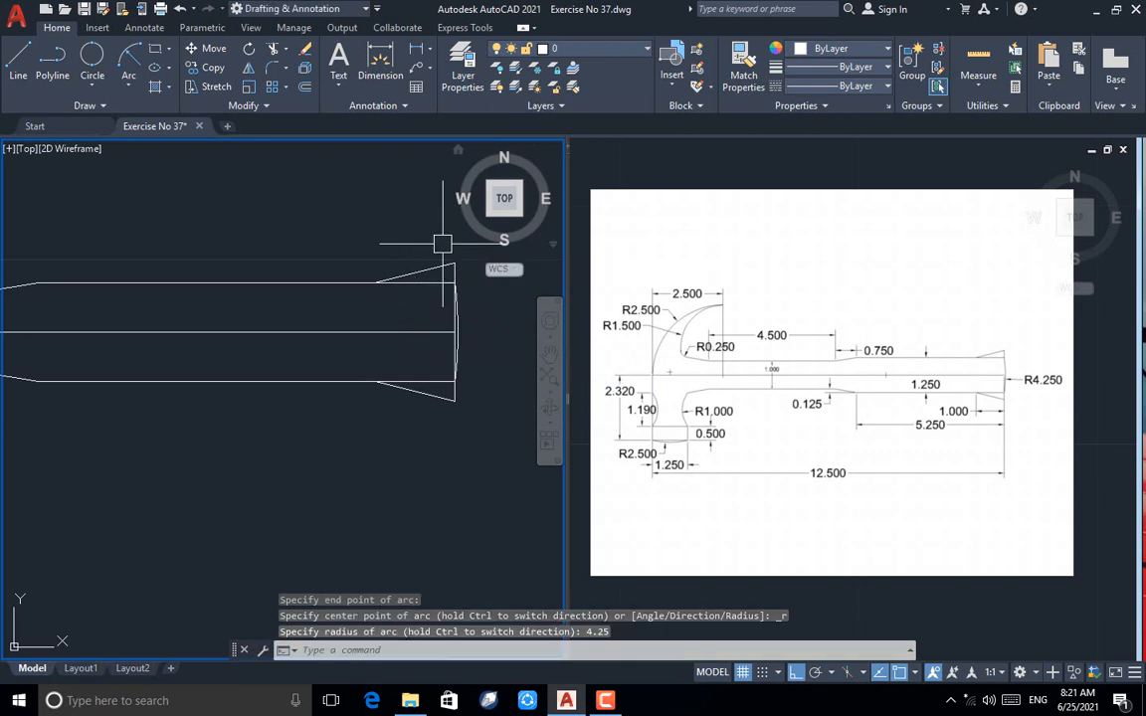
Erase the straight vertical line inside the arc at the handle's right end
scroll(452, 343, "up", 4)
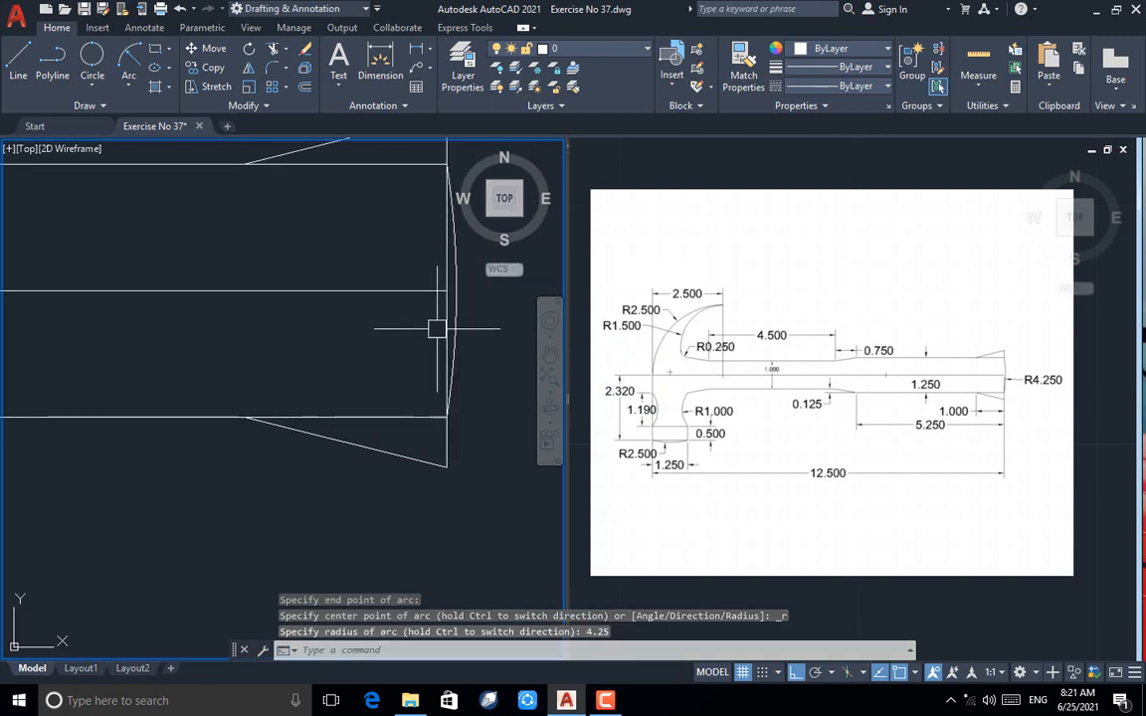
left_click(439, 329)
key("Delete")
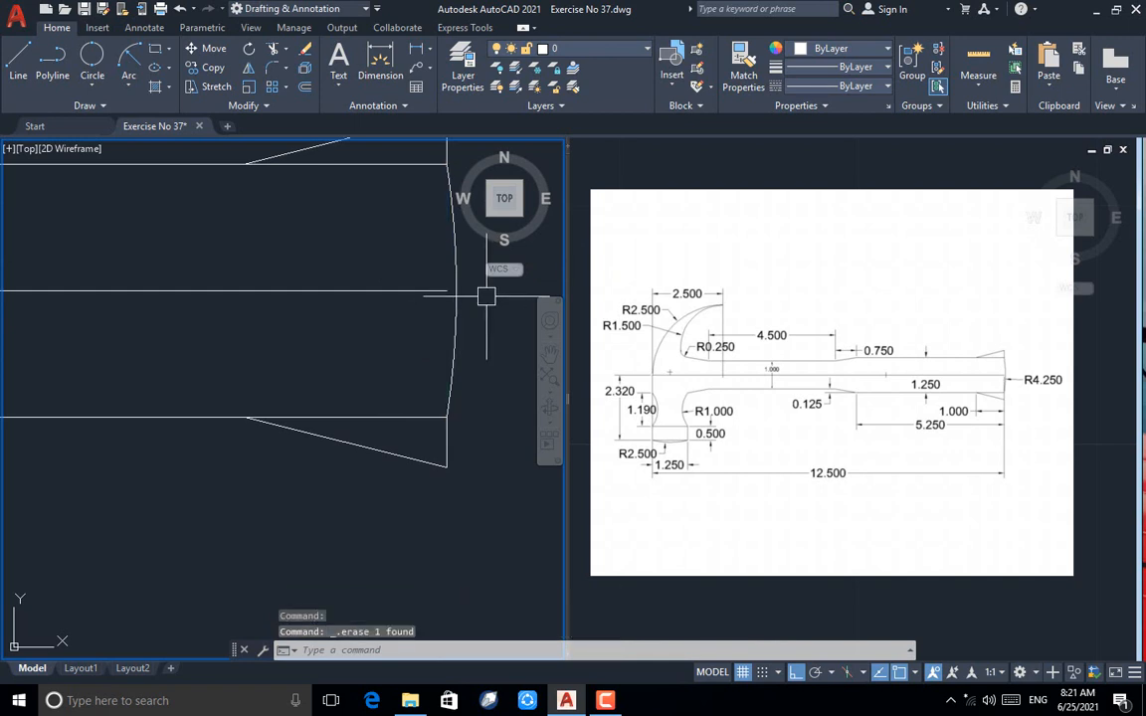
Dimension the hammer's overall length from the handle centerline, with the dimension line below the profile
scroll(487, 314, "down", 4)
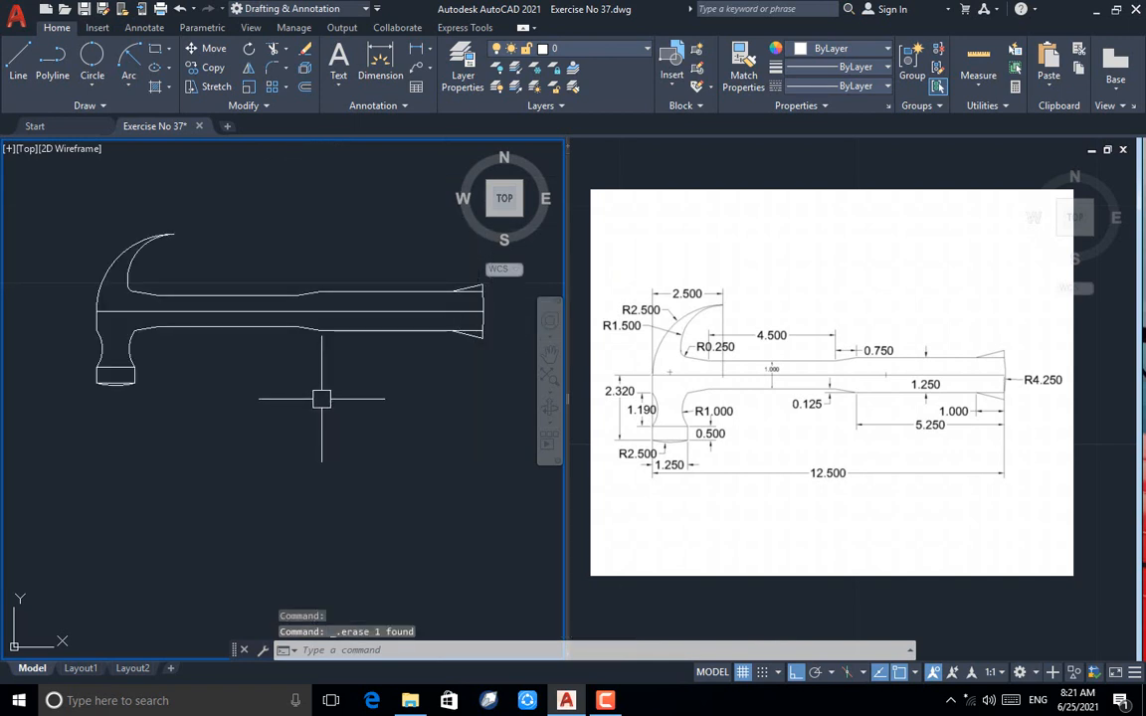
type("dim")
key("Return")
key("Return")
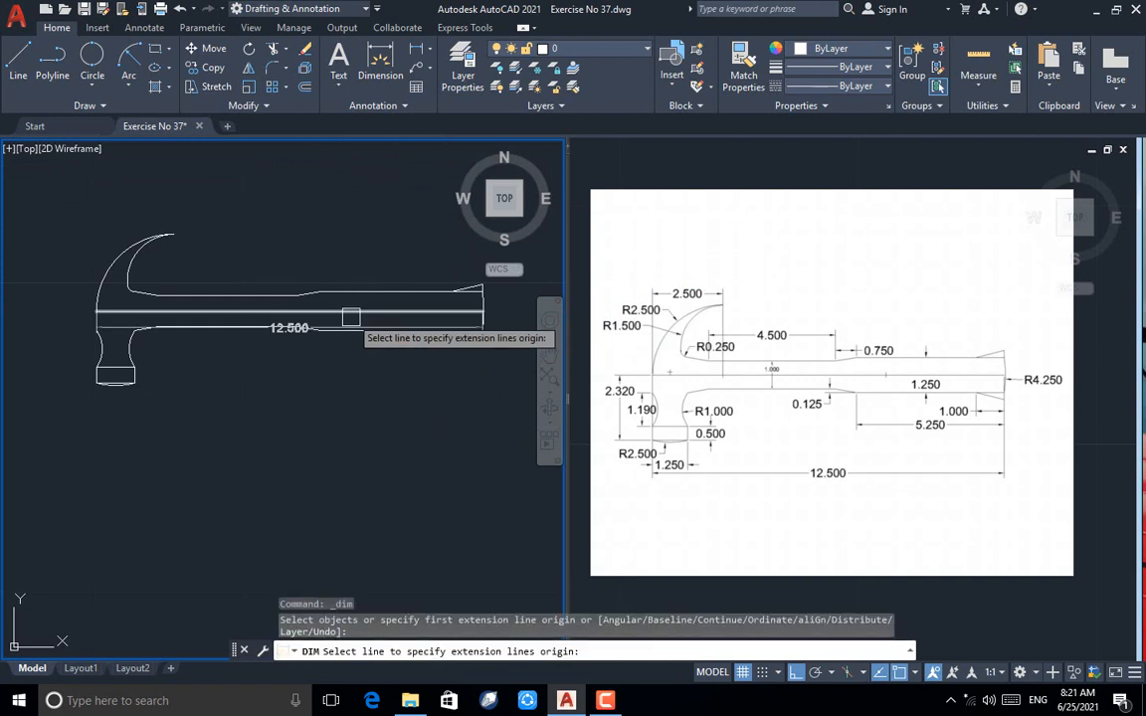
left_click(350, 313)
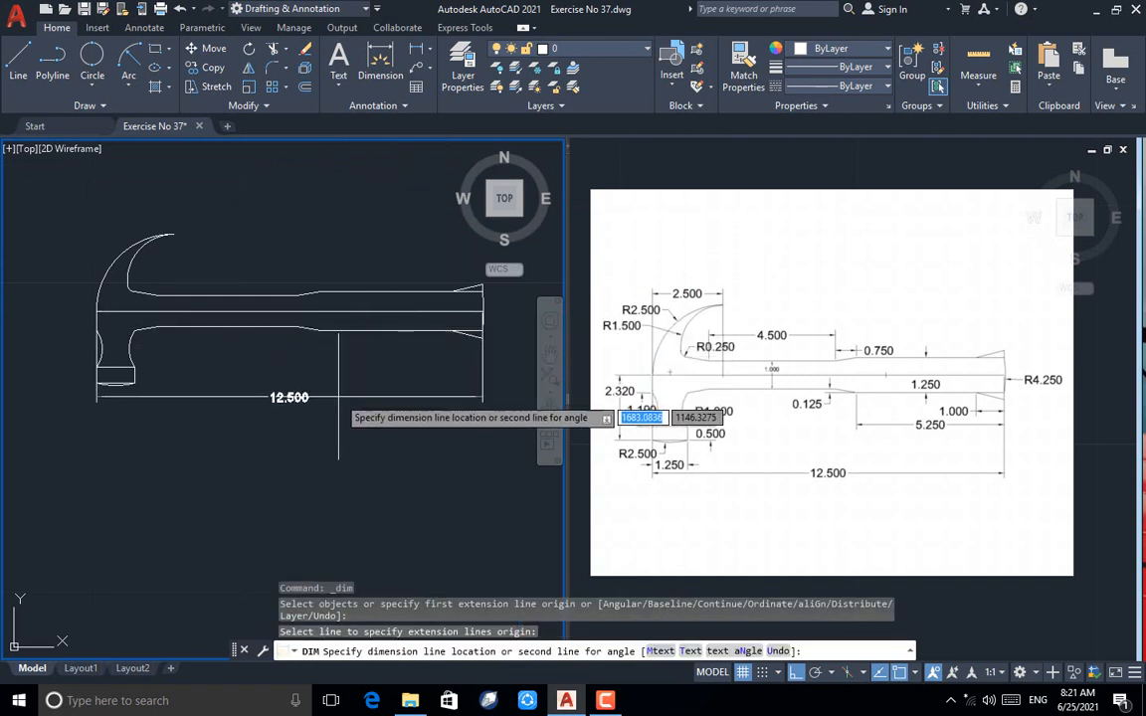